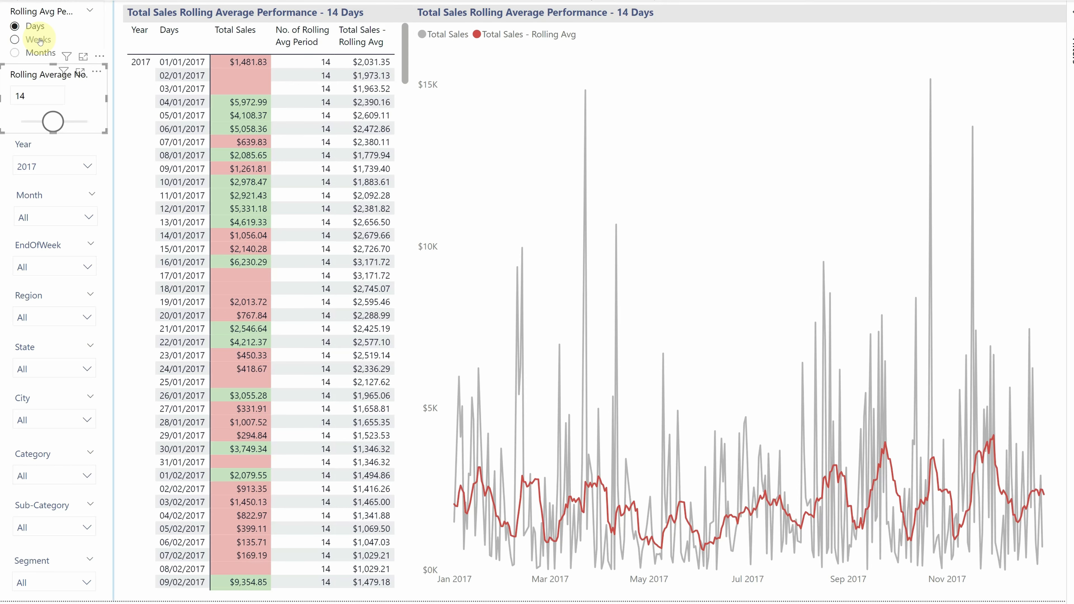
# Step: Switch the rolling average period first to Weeks, and after that to Months
pyautogui.click(38, 39)
pyautogui.click(39, 53)
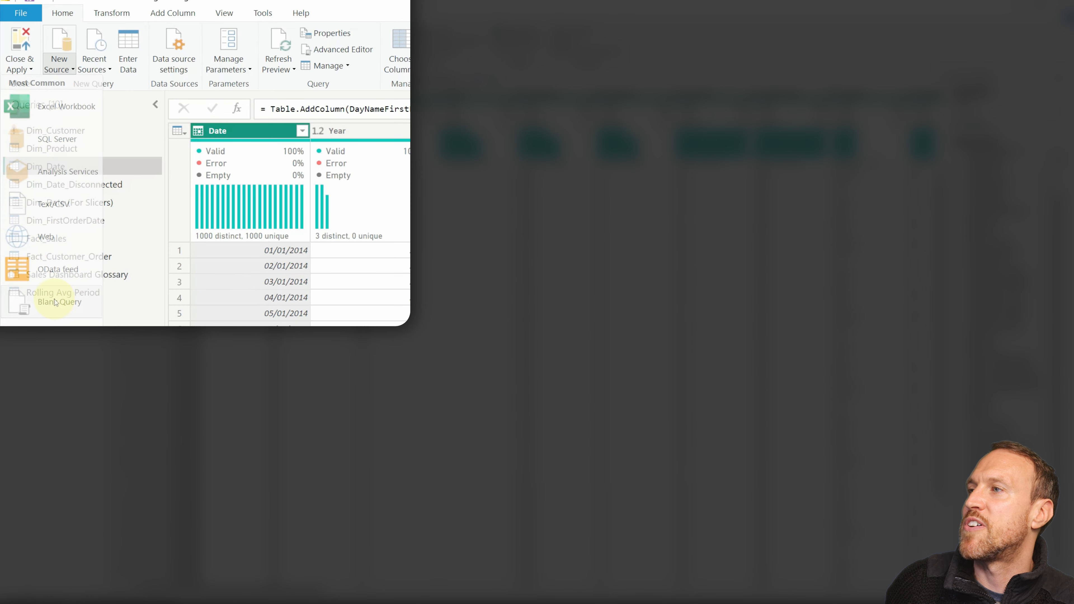
# Step: Create a blank query and open its default code in the Advanced Editor without changing it
pyautogui.click(55, 301)
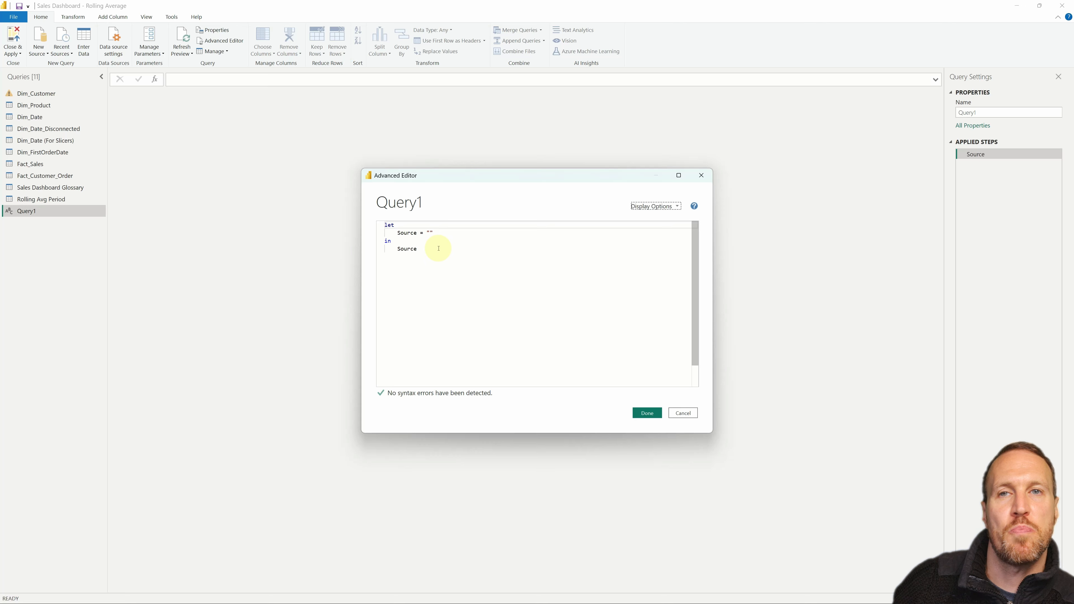
pyautogui.moveTo(435, 253); pyautogui.dragTo(384, 225)
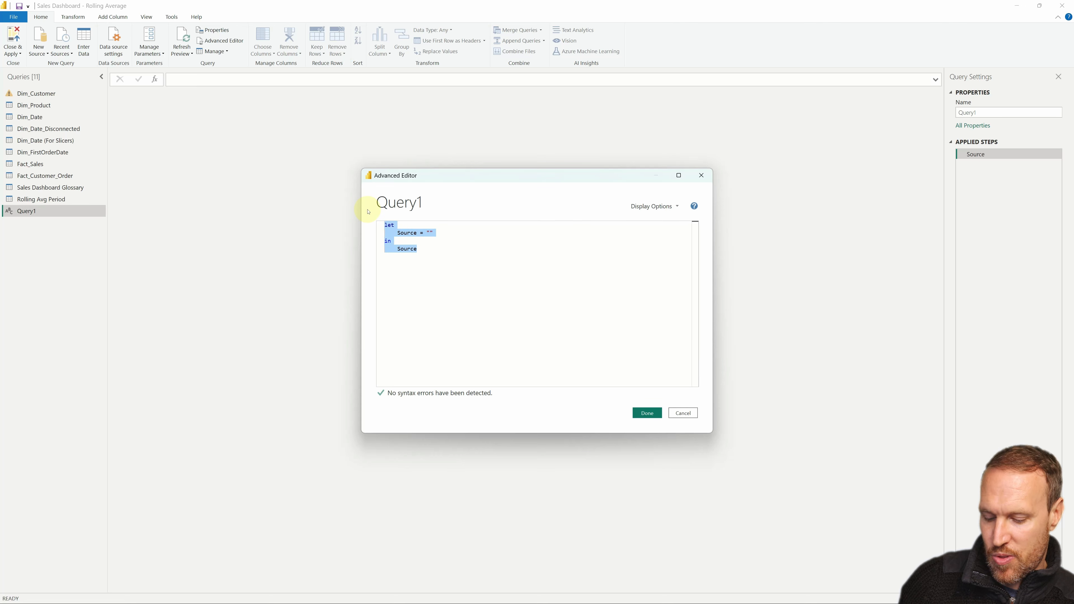
pyautogui.click(682, 412)
# Step: View the Dim_Date query, delete the blank Query1 and close the Power Query Editor
pyautogui.click(30, 117)
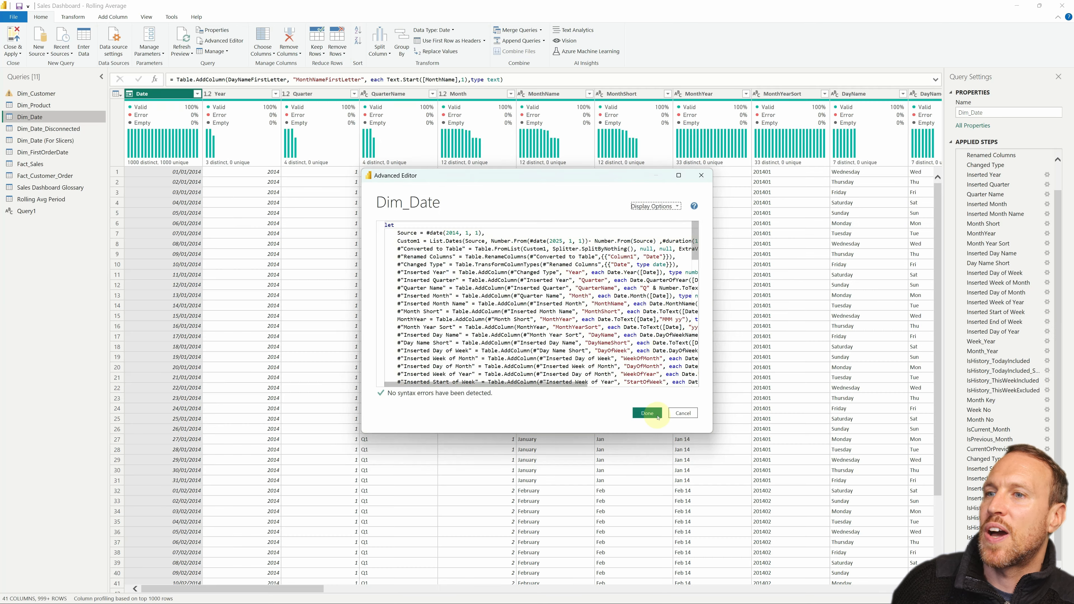
pyautogui.click(683, 413)
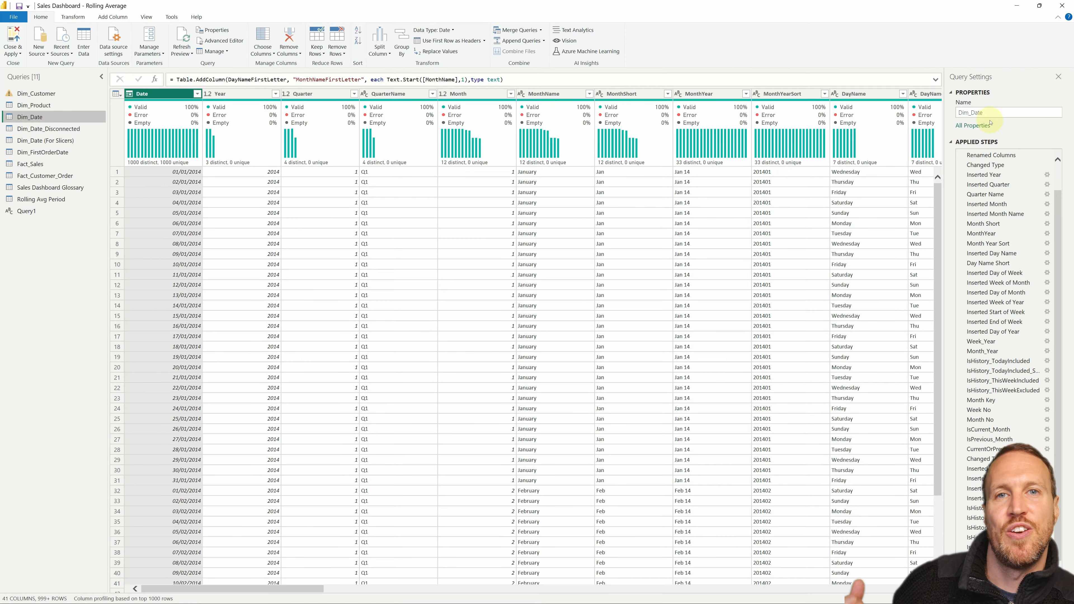
pyautogui.click(41, 211)
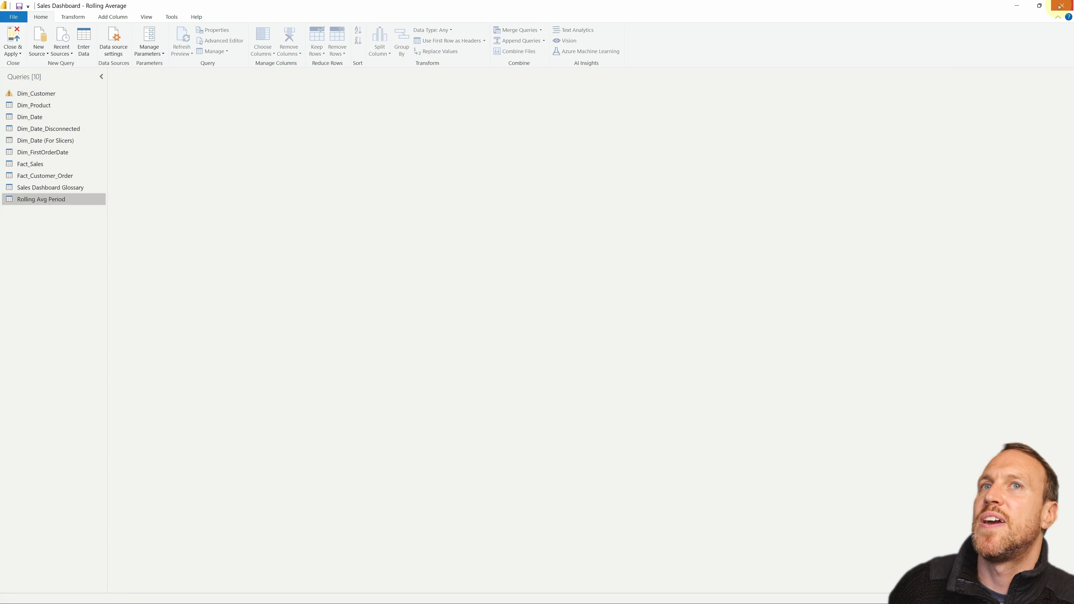
pyautogui.click(1064, 5)
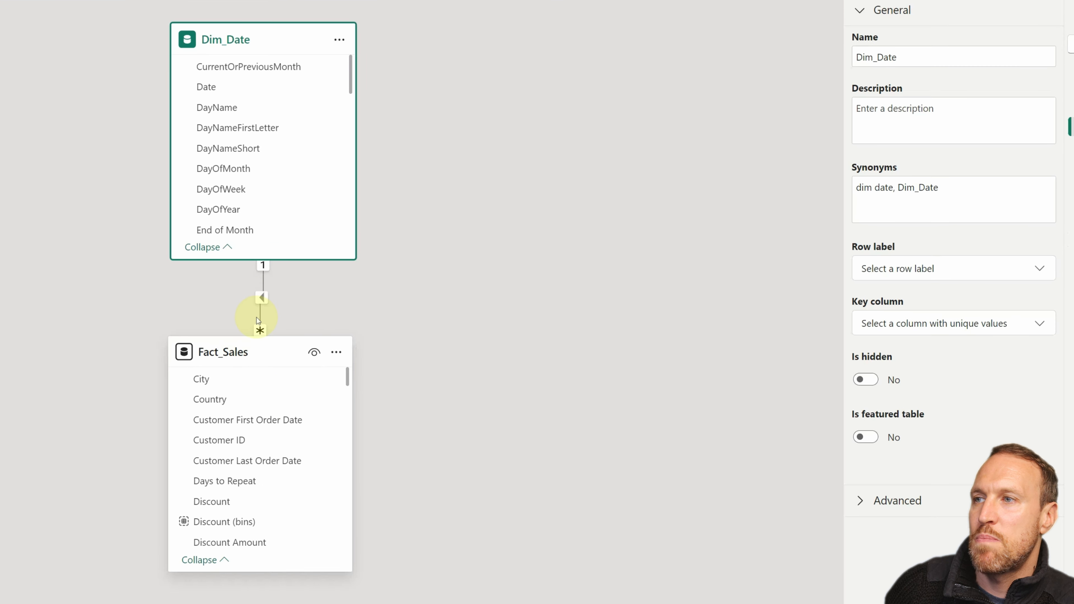
# Step: Inspect the relationship between the Fact_Sales and Dim_Date tables in the model diagram
pyautogui.click(271, 306)
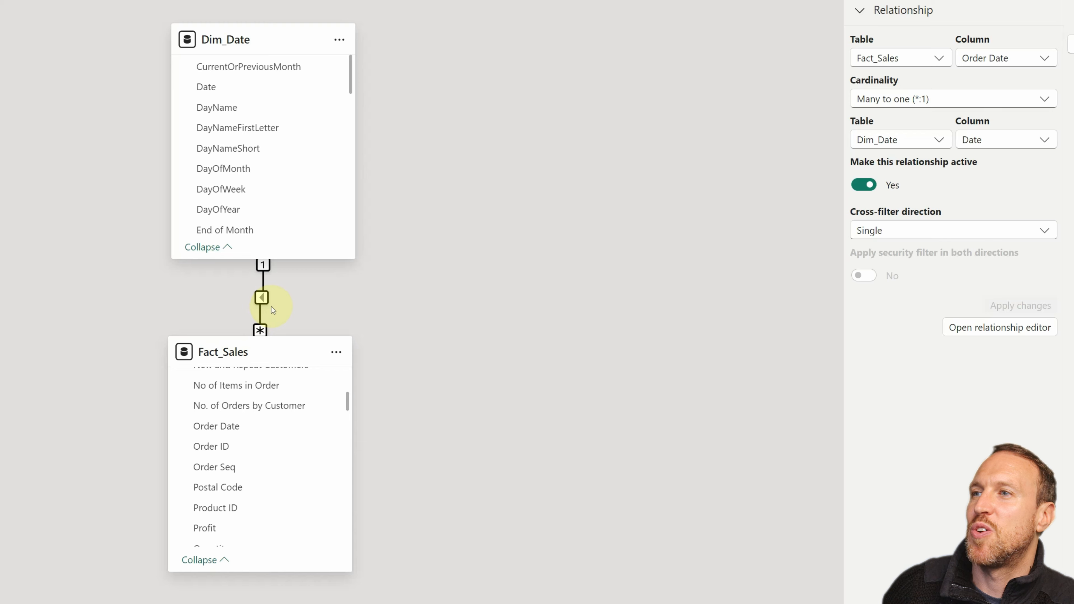
pyautogui.doubleClick(272, 306)
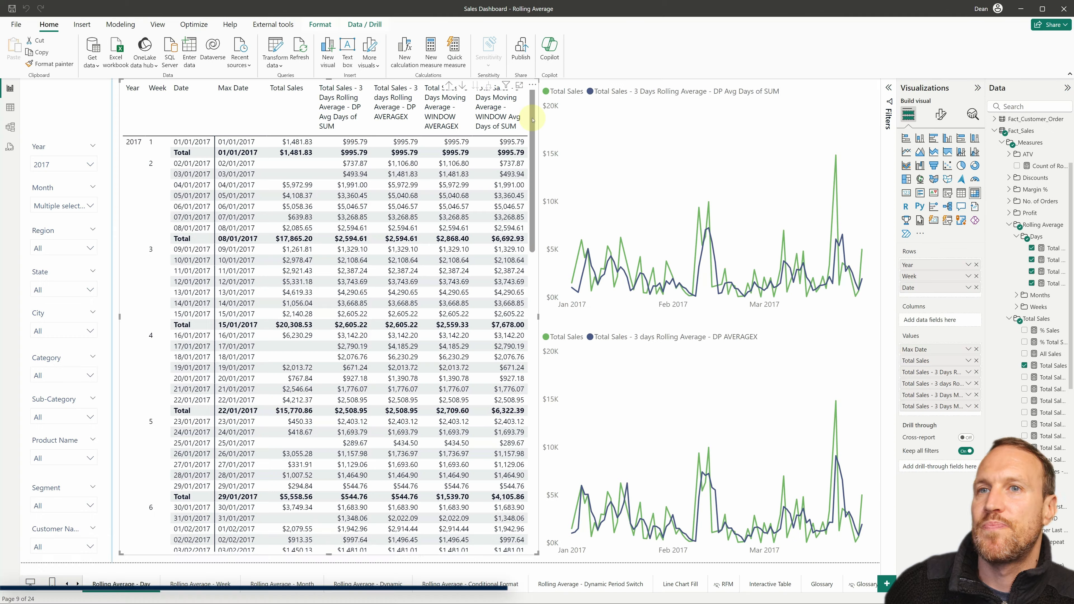
# Step: View the Total Sales formula and the _maxdate variable in the measure Total Sales - 3 Days Rolling Average - DP Avg Days of SUM
pyautogui.click(1041, 366)
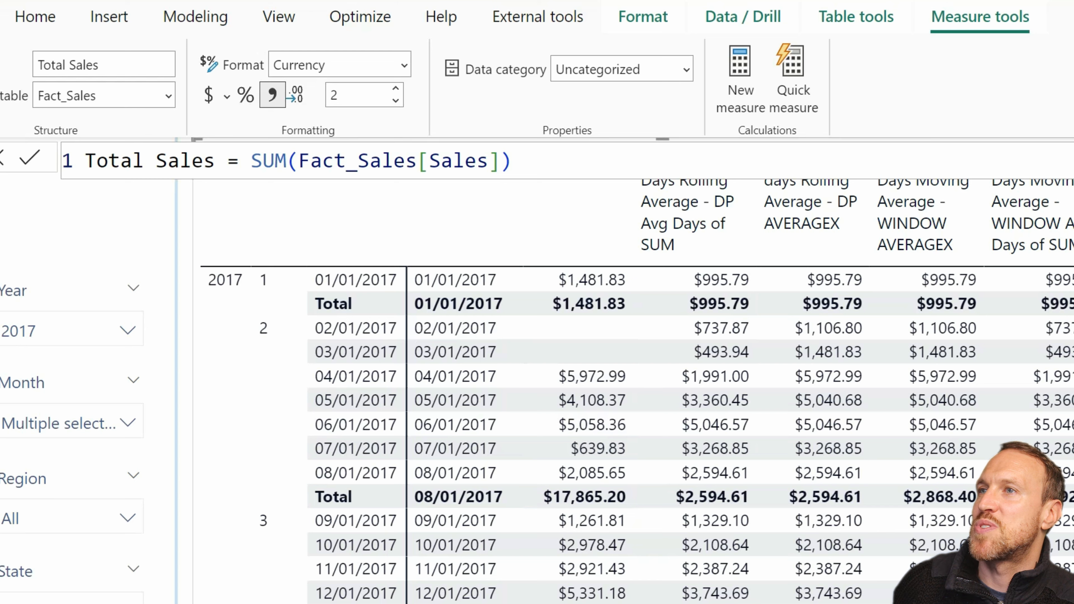
pyautogui.click(564, 349)
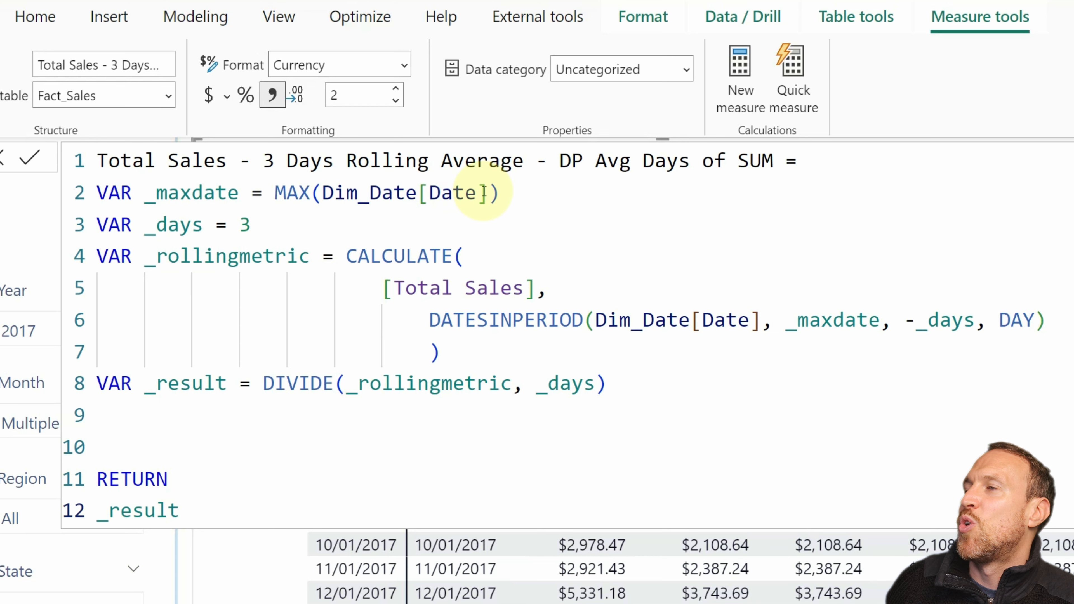
pyautogui.moveTo(500, 193); pyautogui.dragTo(98, 192)
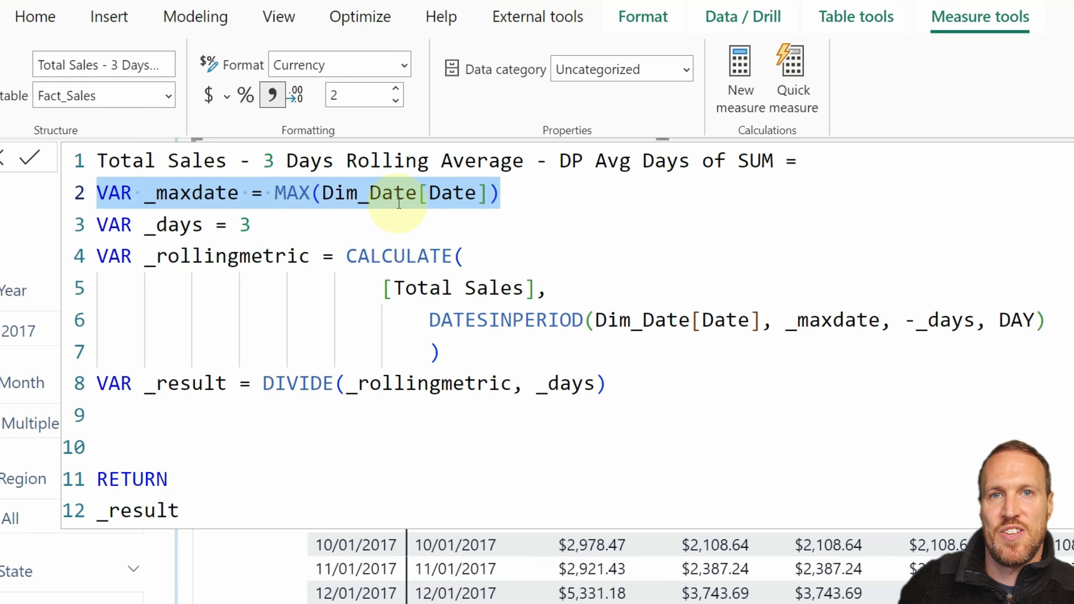
pyautogui.click(237, 173)
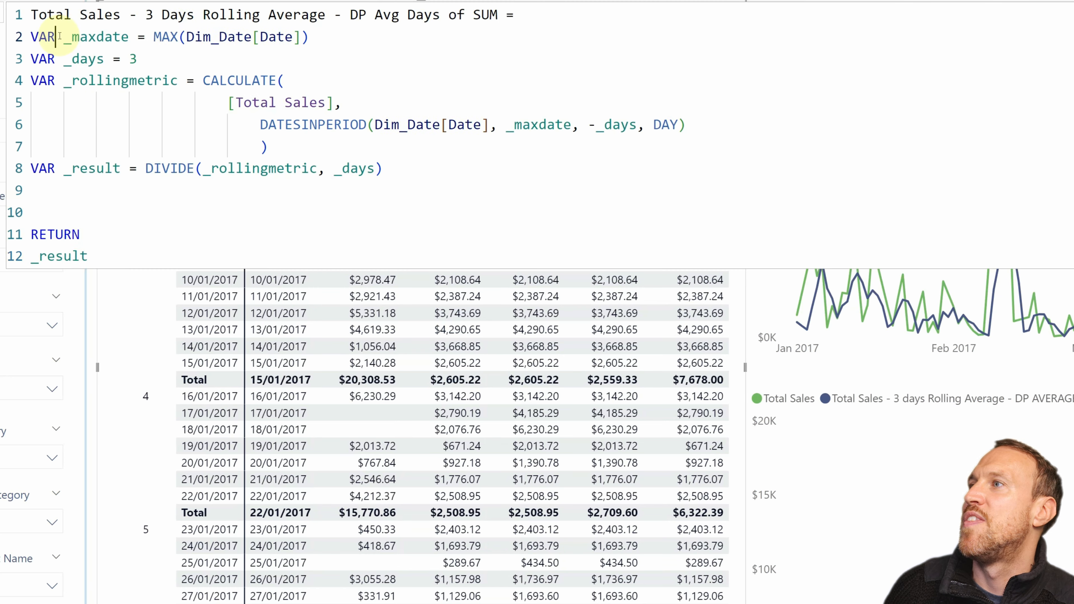
# Step: Highlight the _maxdate and _days variable definitions in the 3 Days Rolling Average measure formula
pyautogui.moveTo(56, 37); pyautogui.dragTo(219, 38)
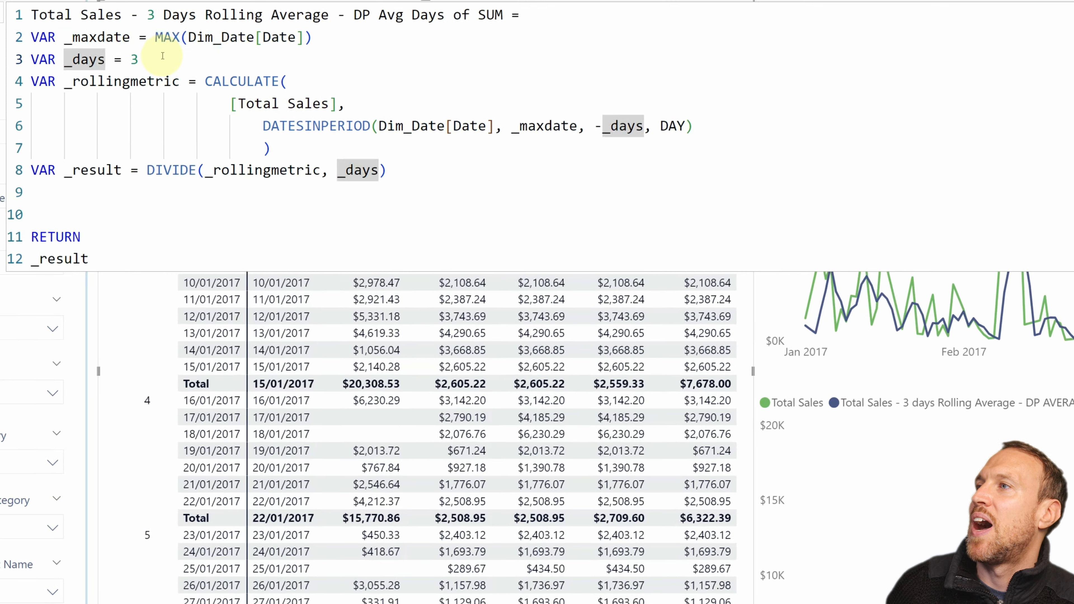
pyautogui.moveTo(139, 60); pyautogui.dragTo(66, 60)
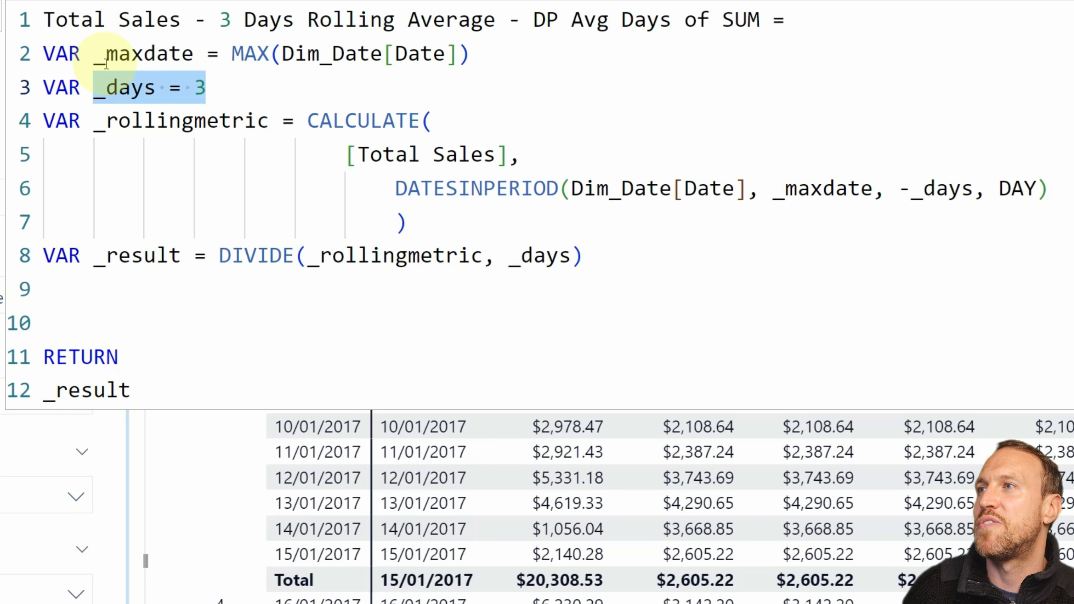
pyautogui.click(98, 54)
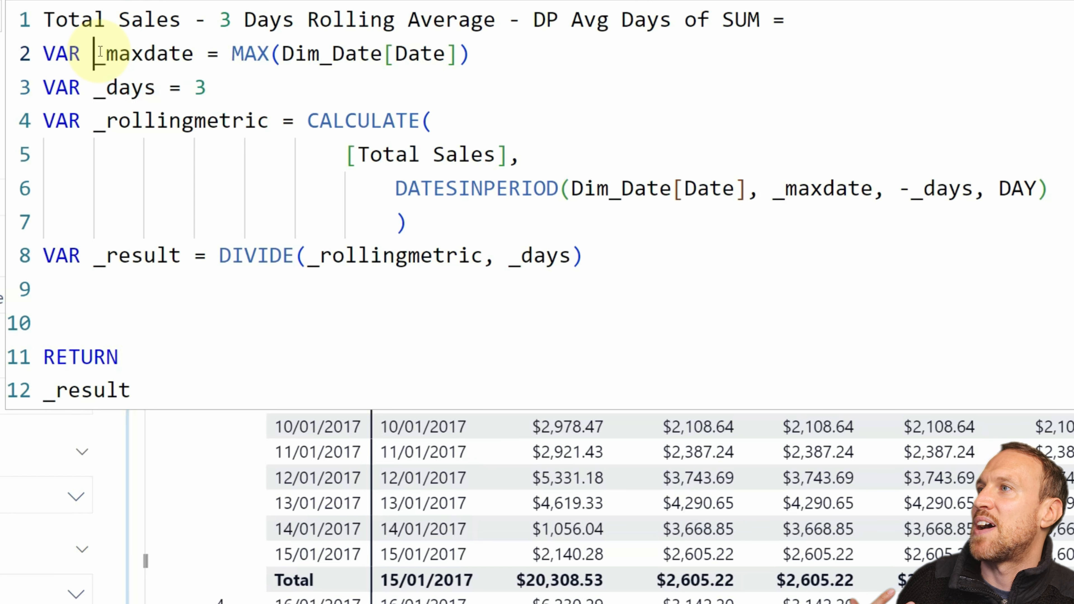
pyautogui.moveTo(98, 53); pyautogui.dragTo(469, 40)
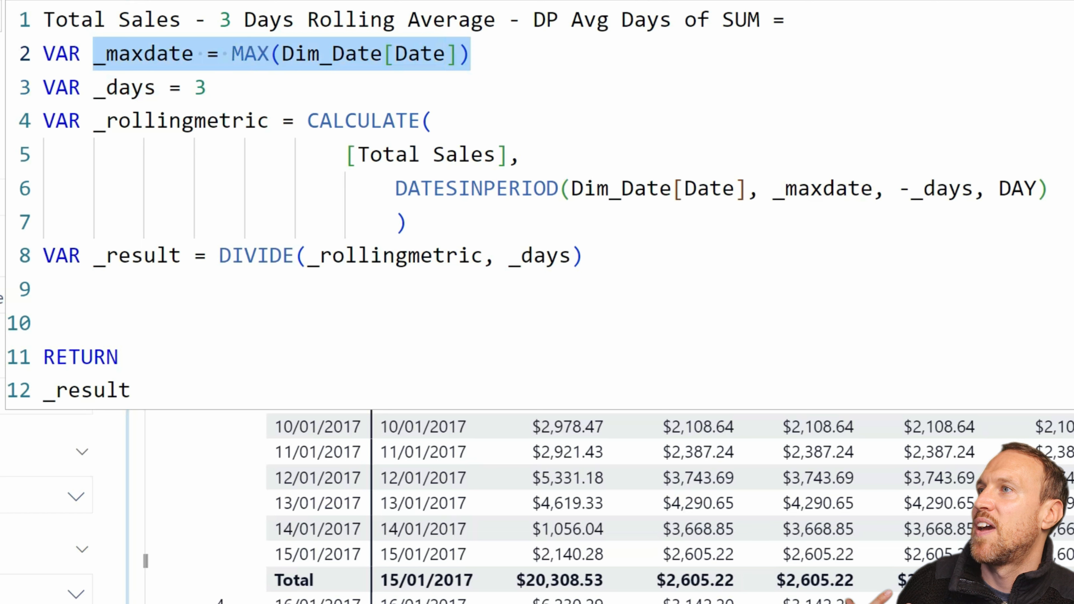
pyautogui.moveTo(206, 88); pyautogui.dragTo(94, 87)
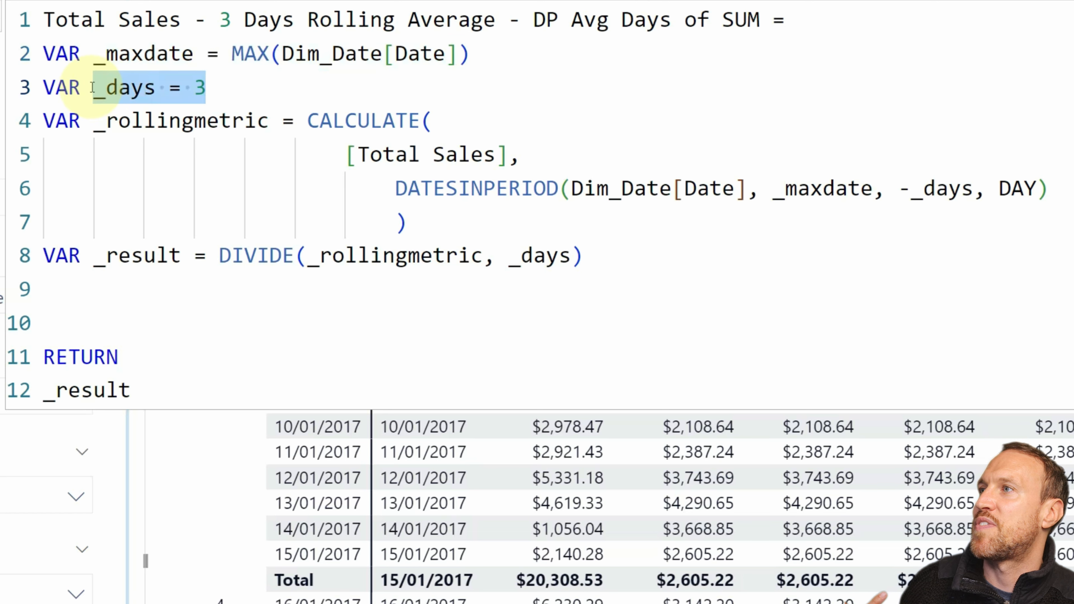
# Step: Set the _days variable in the rolling average measure to 7 and commit the formula
pyautogui.click(214, 73)
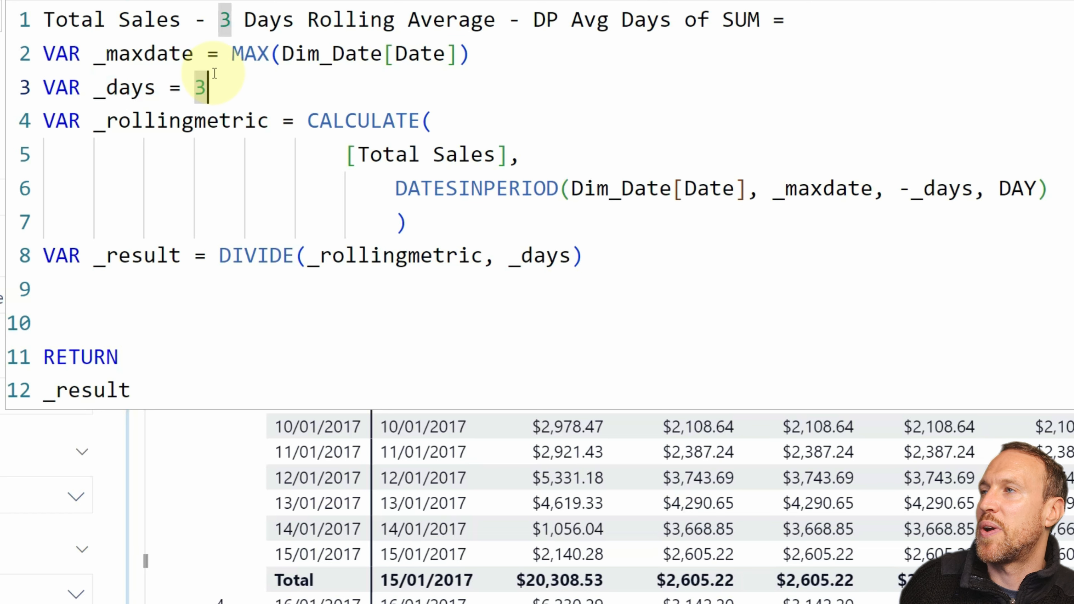
pyautogui.press('BackSpace')
pyautogui.write('7')
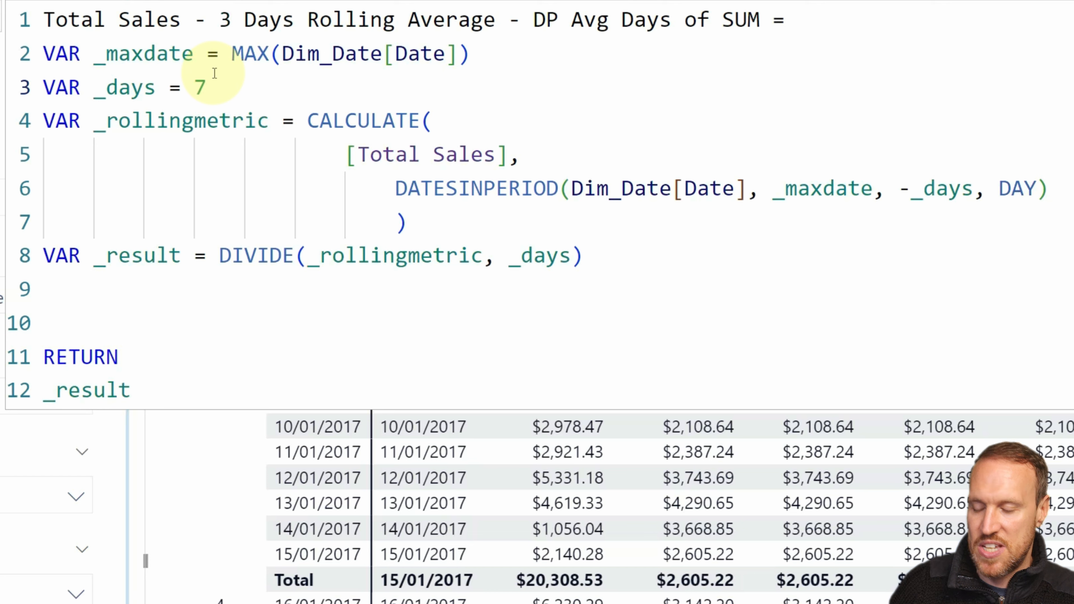
pyautogui.press('Return')
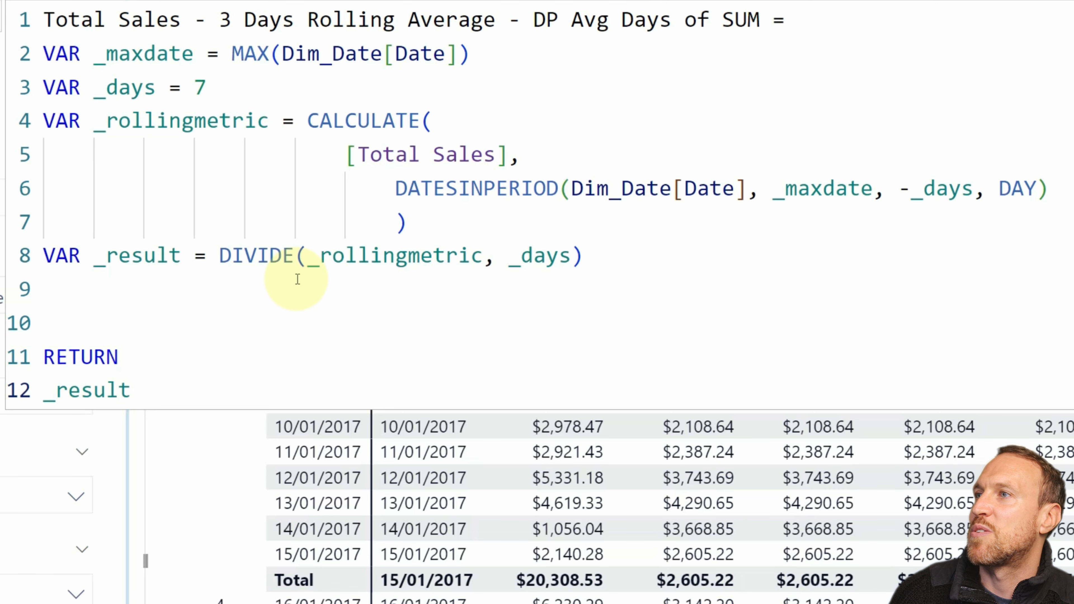
# Step: Restore the _days variable in the rolling average measure to 3
pyautogui.click(209, 89)
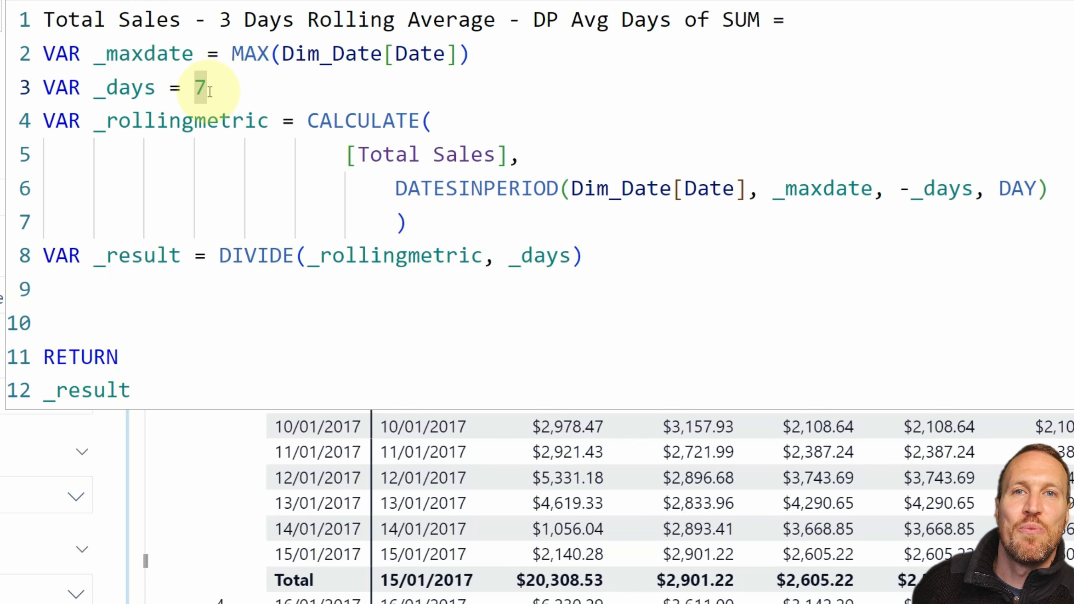
pyautogui.press('BackSpace')
pyautogui.write('3')
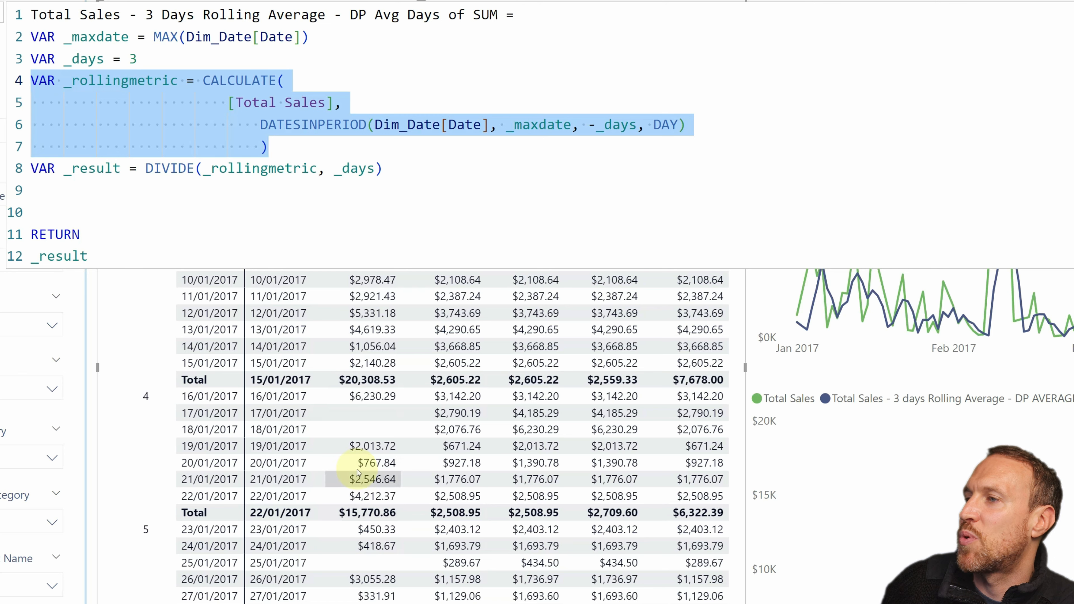
# Step: Open Calculator and enter the copied Total Sales value for 22/01/2017 as the first number of an addition
pyautogui.press('super')
pyautogui.write('calc')
pyautogui.press('Return')
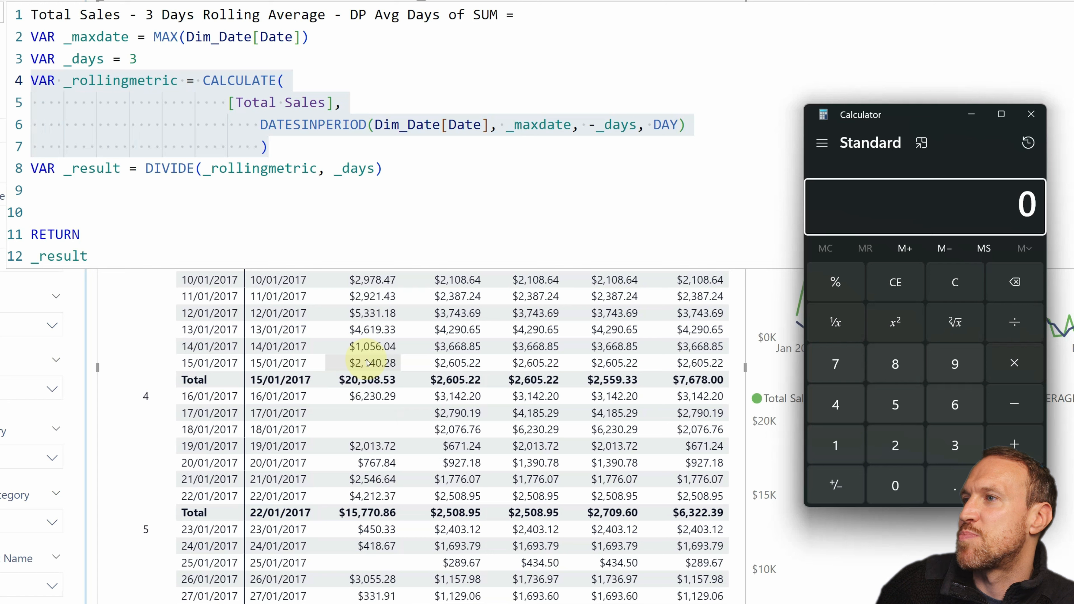
pyautogui.rightClick(361, 494)
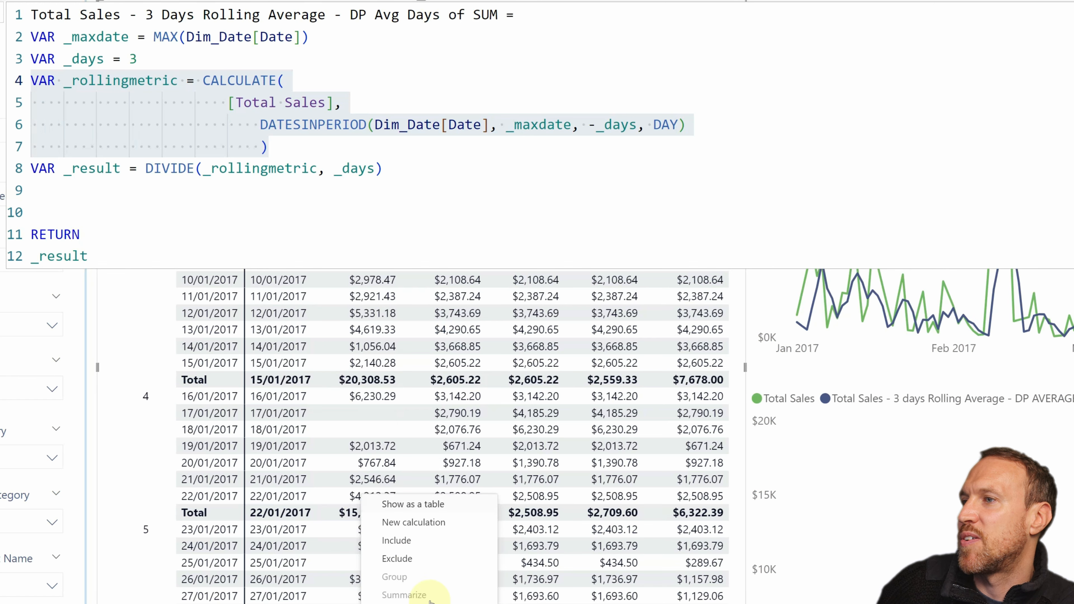
pyautogui.click(532, 603)
pyautogui.hotkey('alt', 'Tab')
pyautogui.hotkey('ctrl', 'v')
pyautogui.write('+')
# Step: Add the copied Total Sales value for 21/01/2017 to the running sum in Calculator
pyautogui.rightClick(369, 481)
pyautogui.click(533, 599)
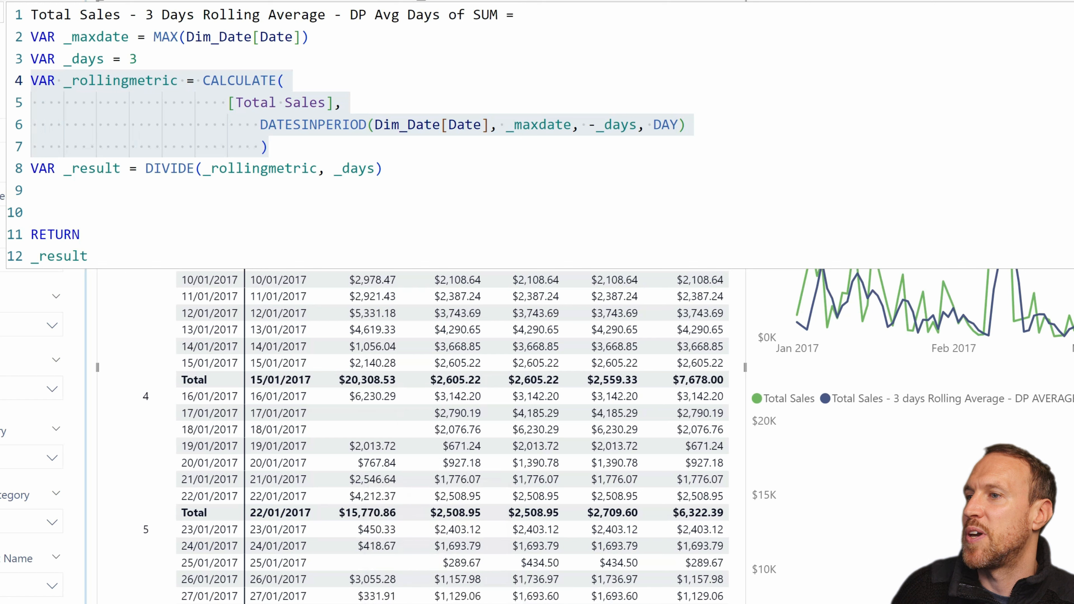
pyautogui.hotkey('alt', 'Tab')
pyautogui.hotkey('ctrl', 'v')
pyautogui.write('+')
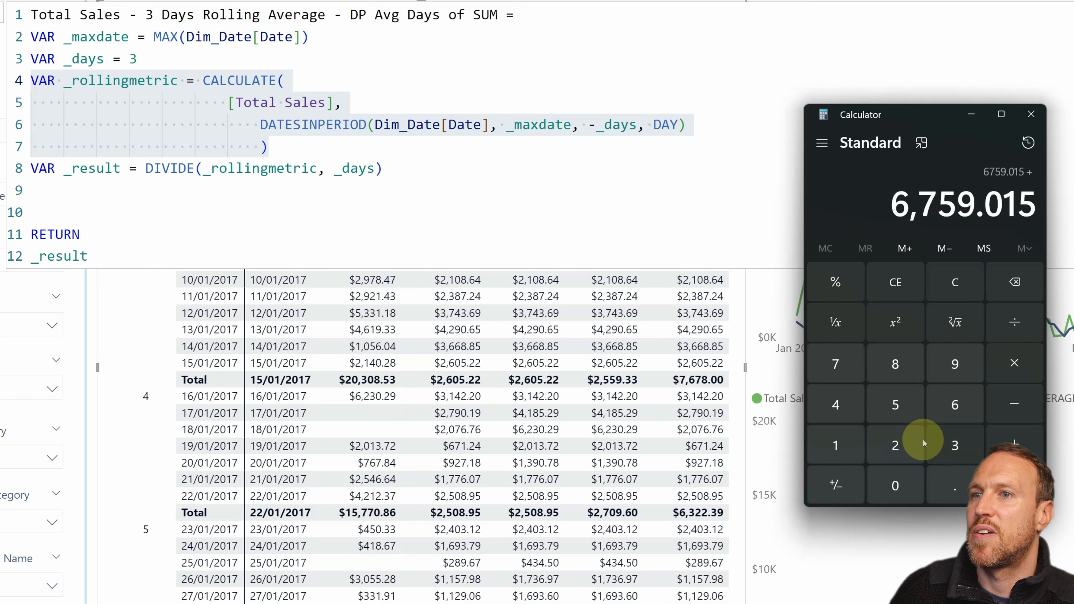
# Step: Add the copied Total Sales value for 20/01/2017 in Calculator and compute the three-day sum
pyautogui.click(364, 467)
pyautogui.rightClick(365, 467)
pyautogui.click(533, 599)
pyautogui.hotkey('alt', 'Tab')
pyautogui.hotkey('ctrl', 'v')
pyautogui.press('Return')
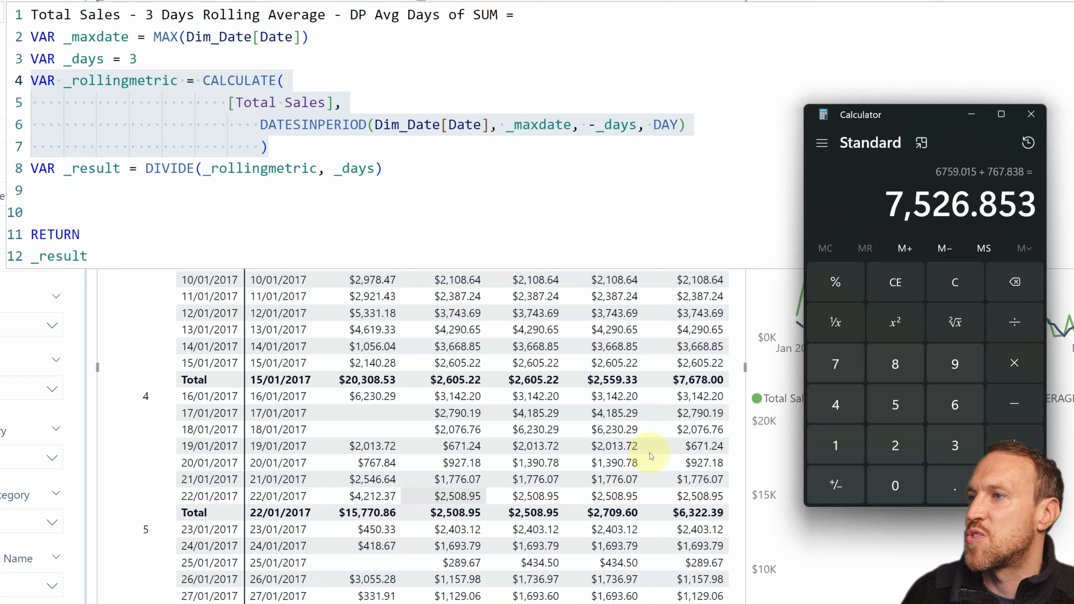
# Step: Divide the three-day sum by 3 in Calculator and switch back to the Power BI report
pyautogui.click(1018, 334)
pyautogui.click(942, 436)
pyautogui.click(1015, 486)
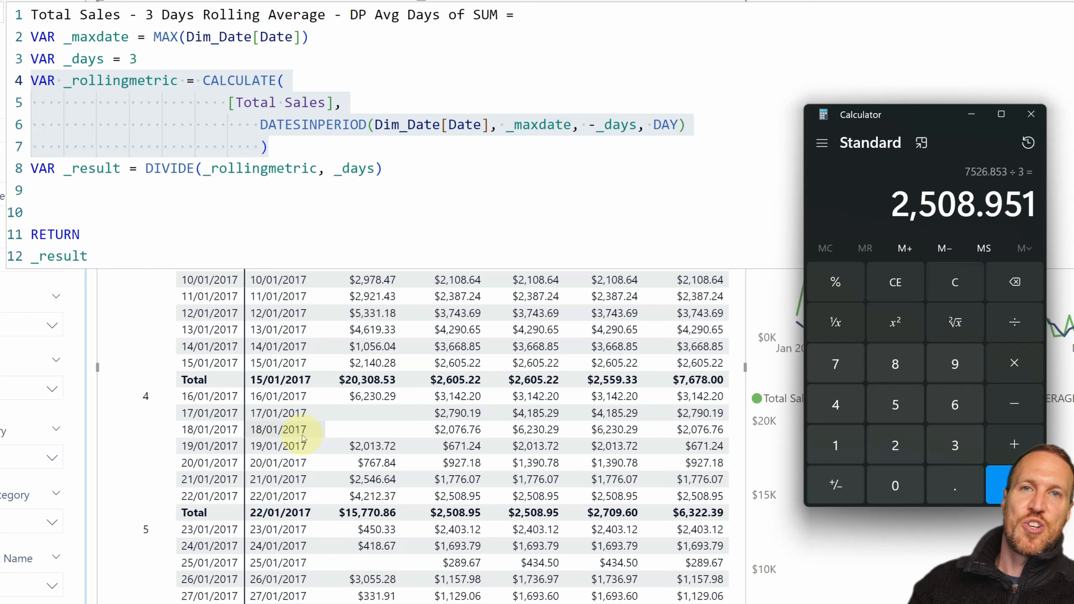
pyautogui.hotkey('alt', 'Tab')
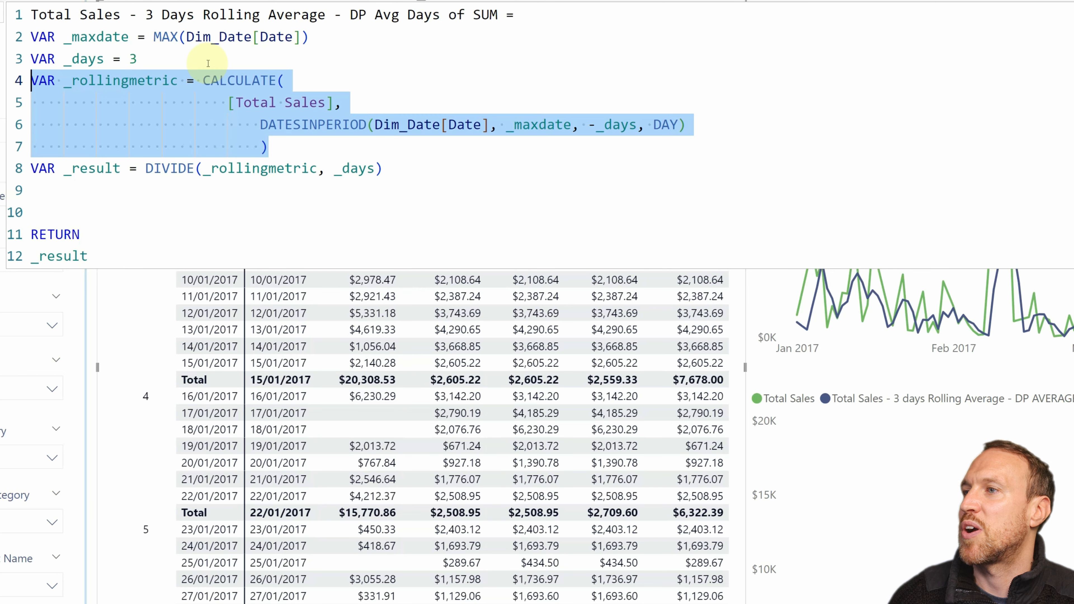
# Step: Examine the DIVIDE expression in _result, tracing its _rollingmetric and _days arguments to their definitions in the measure
pyautogui.click(425, 161)
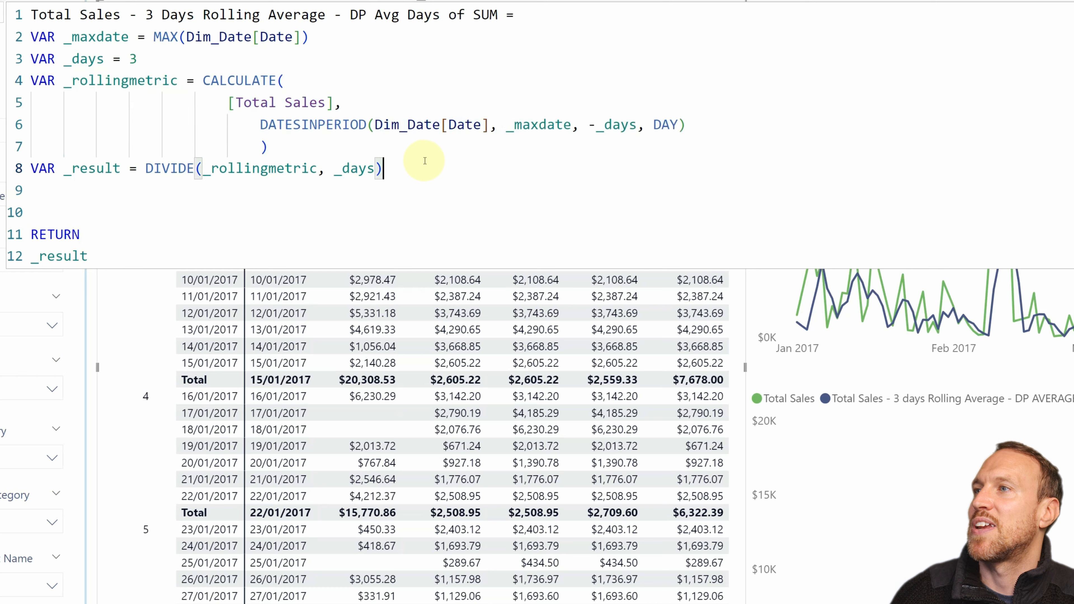
pyautogui.moveTo(436, 170); pyautogui.dragTo(146, 168)
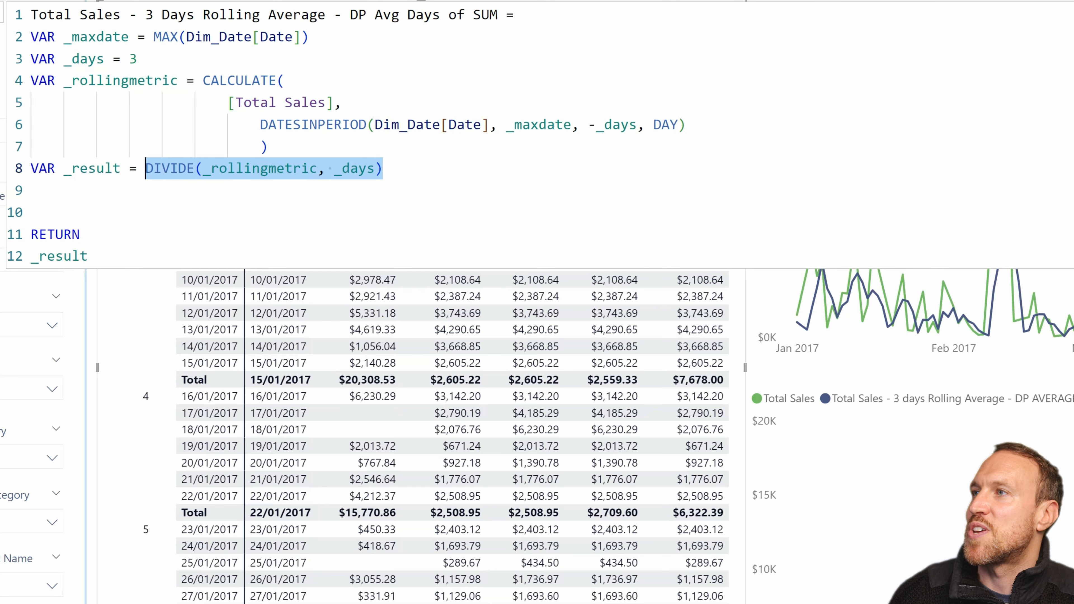
pyautogui.click(228, 169)
pyautogui.click(350, 169)
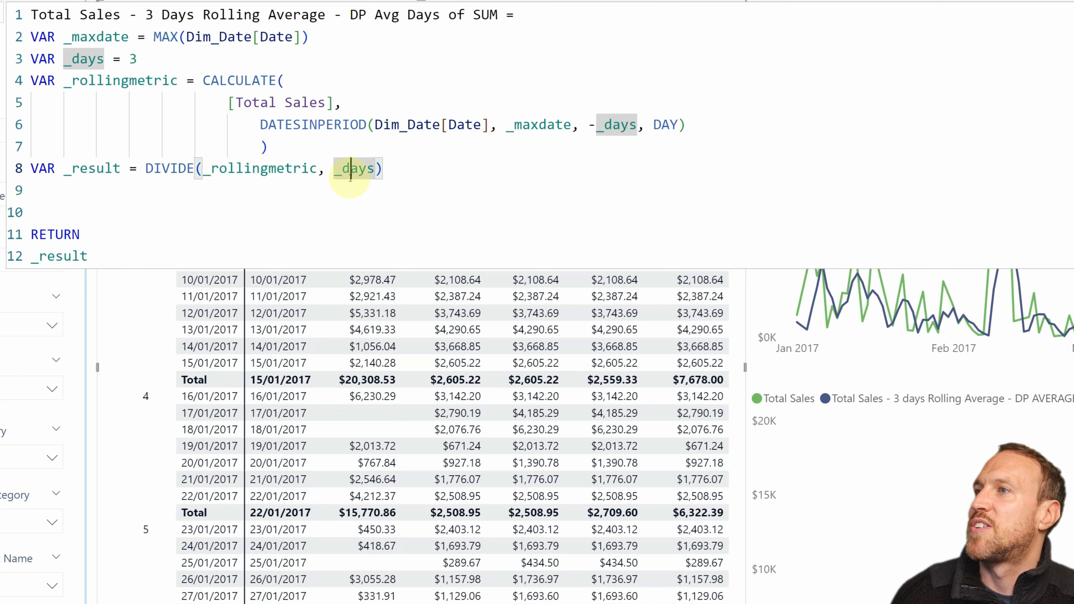
pyautogui.click(278, 170)
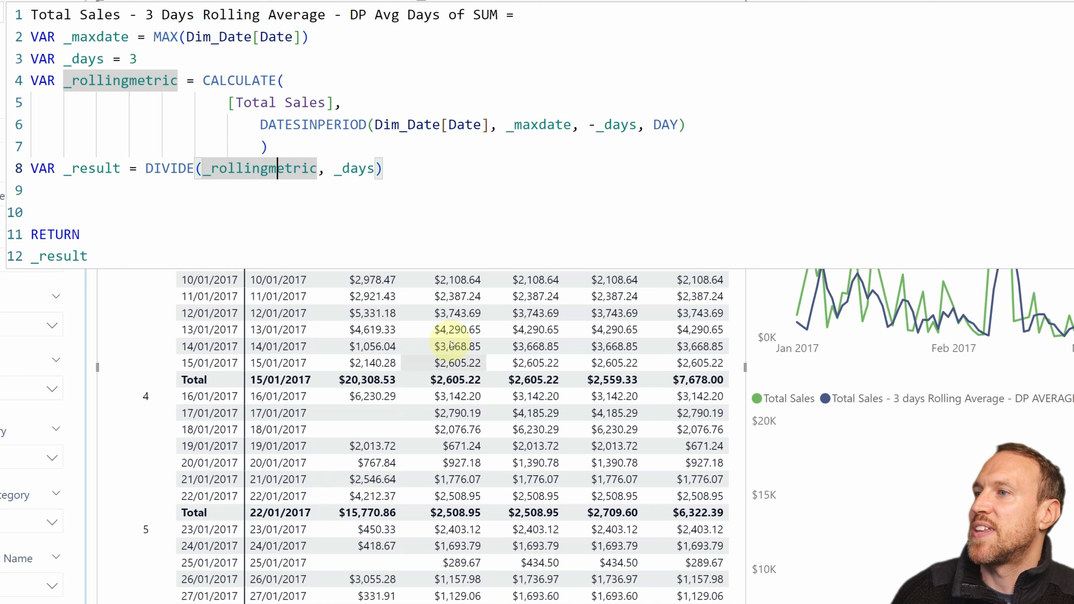
pyautogui.click(372, 169)
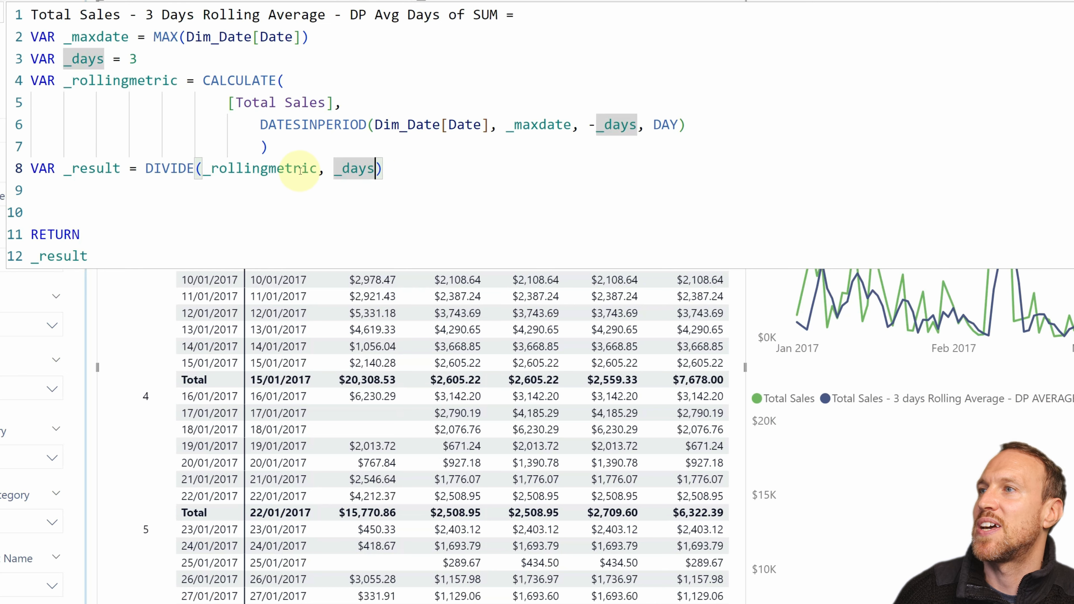
pyautogui.click(137, 59)
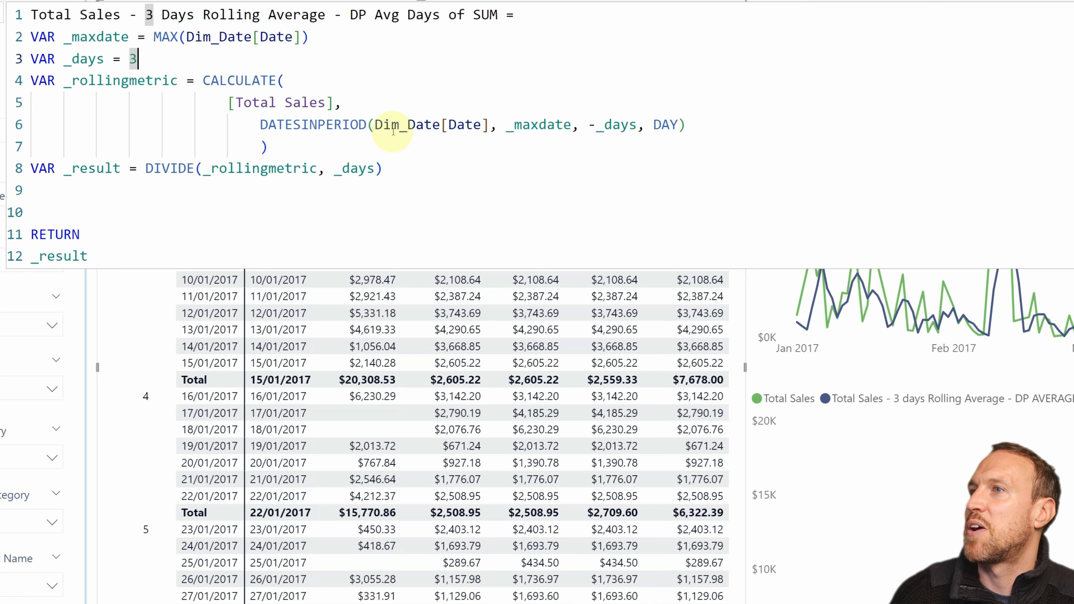
# Step: Examine the _rollingmetric calculation, covering the [Total Sales] expression and the date, _maxdate, -_days and DAY arguments of DATESINPERIOD
pyautogui.moveTo(374, 126); pyautogui.dragTo(490, 125)
pyautogui.moveTo(507, 124); pyautogui.dragTo(571, 121)
pyautogui.moveTo(589, 122); pyautogui.dragTo(644, 120)
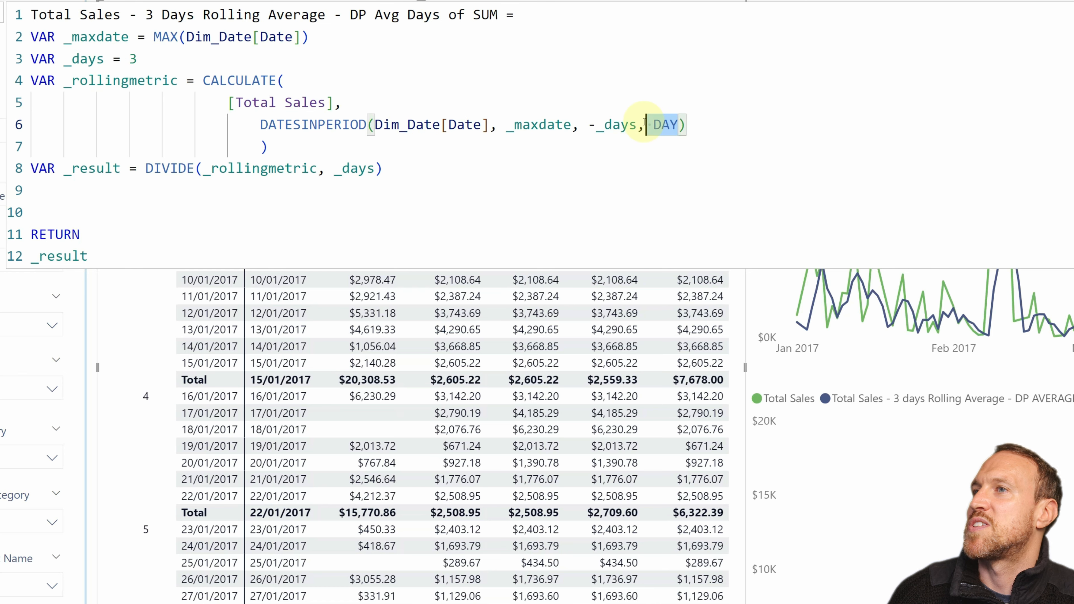
pyautogui.click(222, 220)
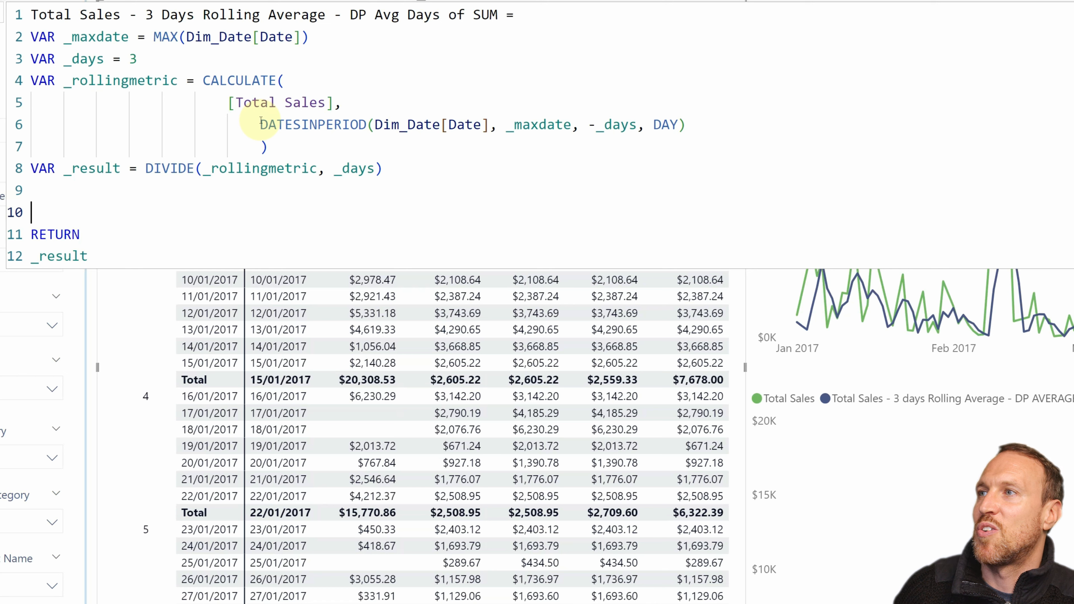
pyautogui.click(65, 81)
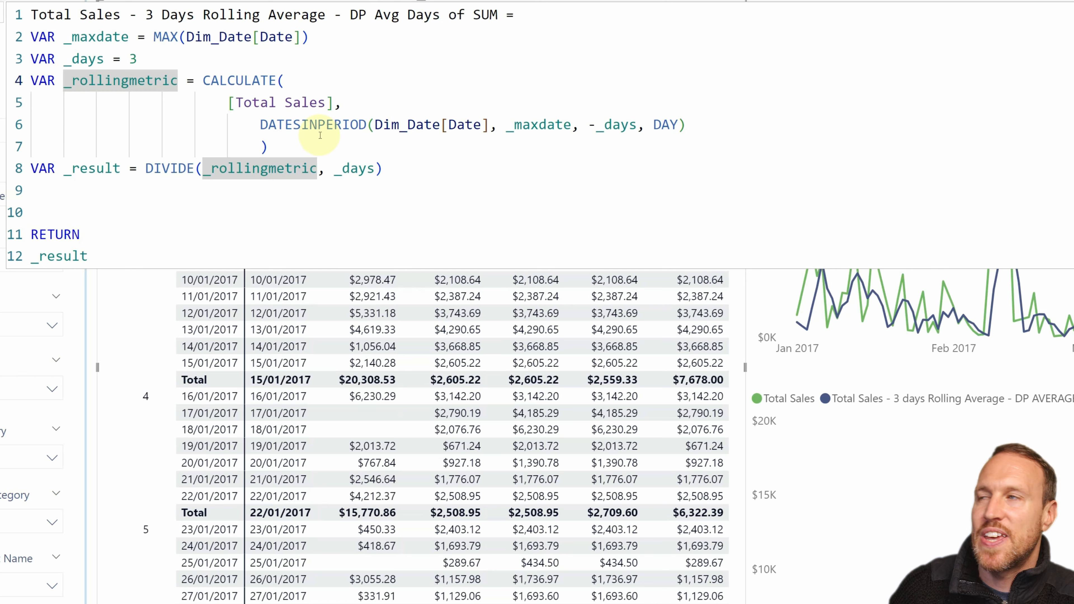
pyautogui.click(318, 127)
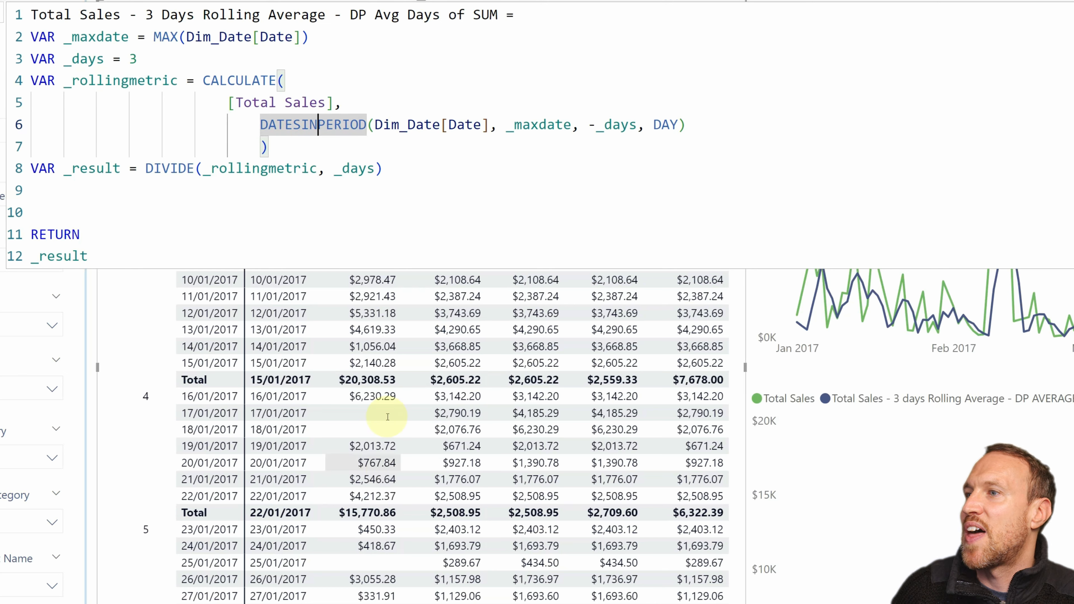
pyautogui.click(300, 142)
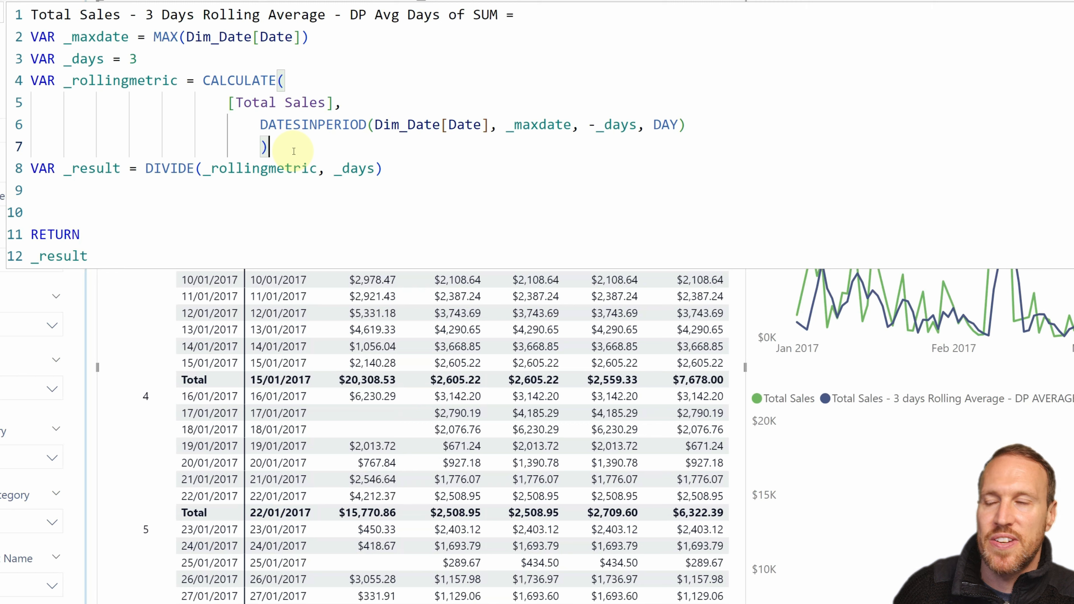
pyautogui.moveTo(228, 102); pyautogui.dragTo(343, 104)
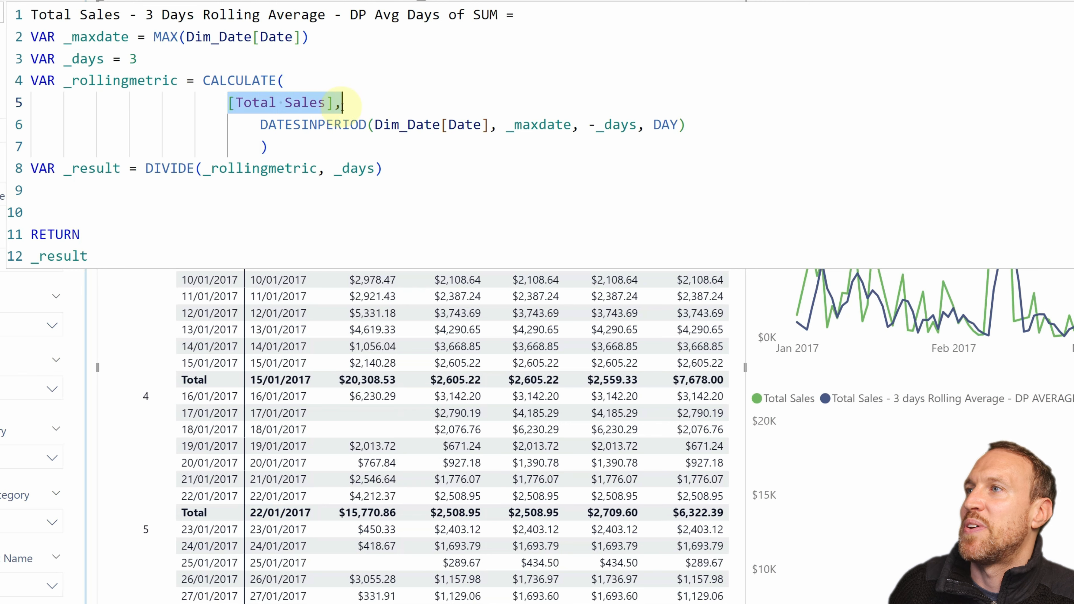
# Step: Trace the Dim_Date[Date] and _maxdate arguments of DATESINPERIOD to their definitions and review the DIVIDE arguments in _result
pyautogui.click(262, 127)
pyautogui.click(414, 125)
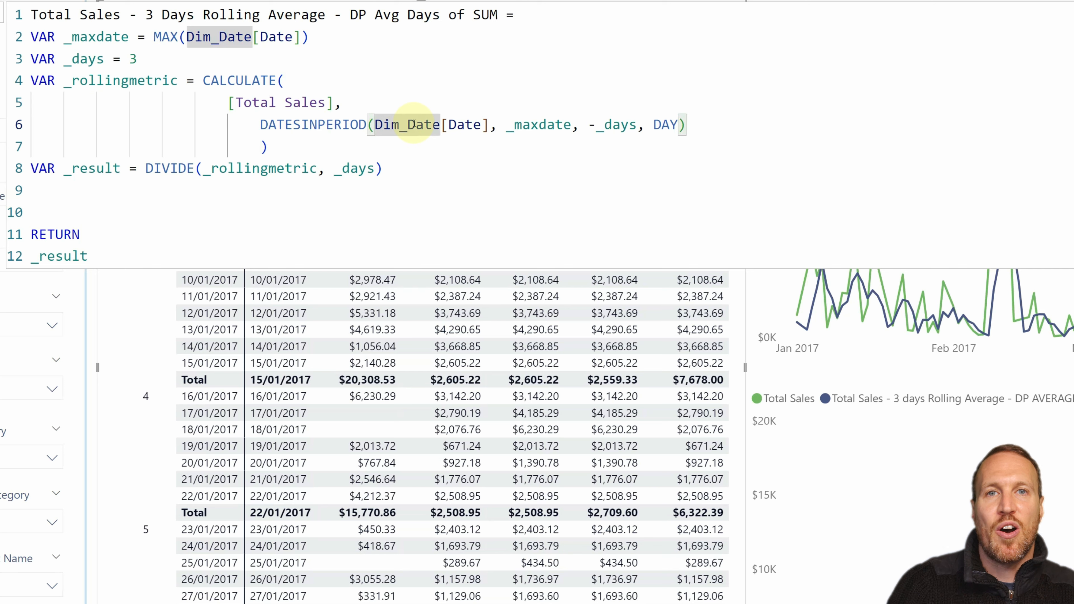
pyautogui.moveTo(489, 125); pyautogui.dragTo(375, 125)
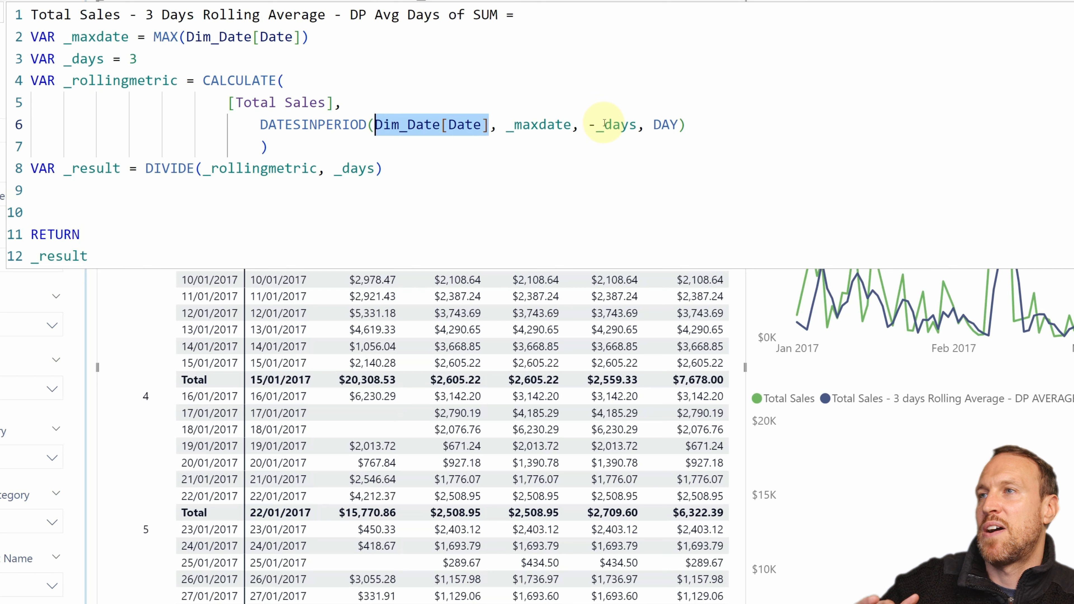
pyautogui.click(489, 125)
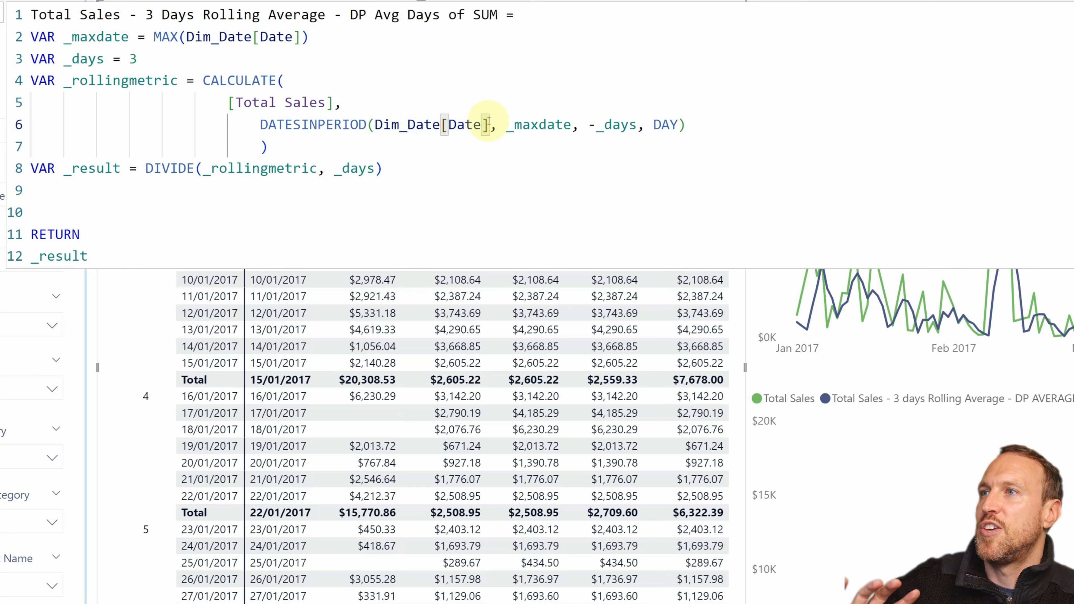
pyautogui.doubleClick(567, 125)
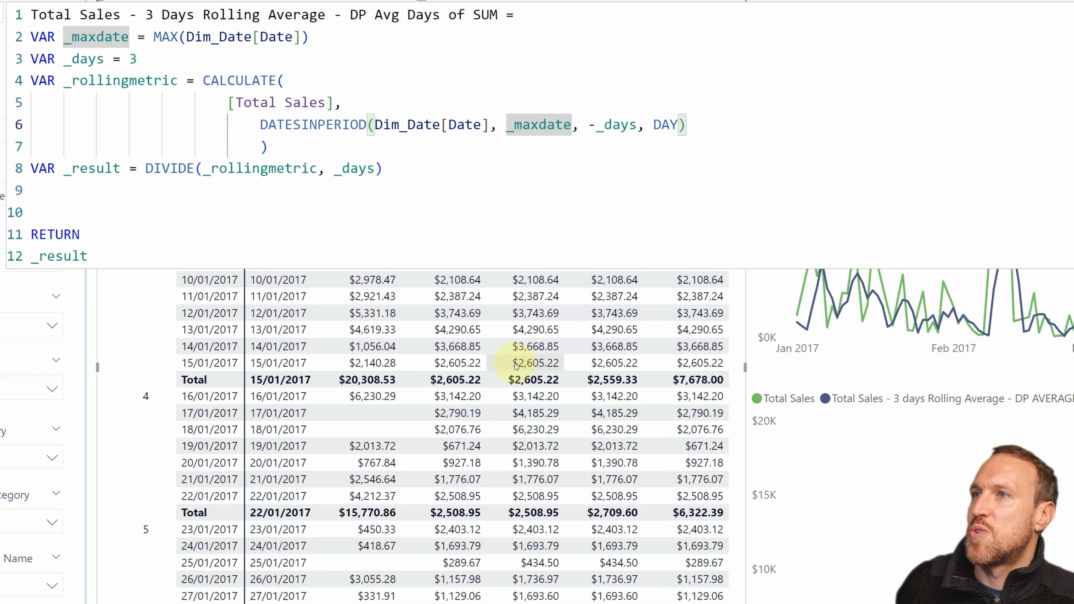
pyautogui.click(360, 169)
pyautogui.moveTo(391, 176); pyautogui.dragTo(199, 177)
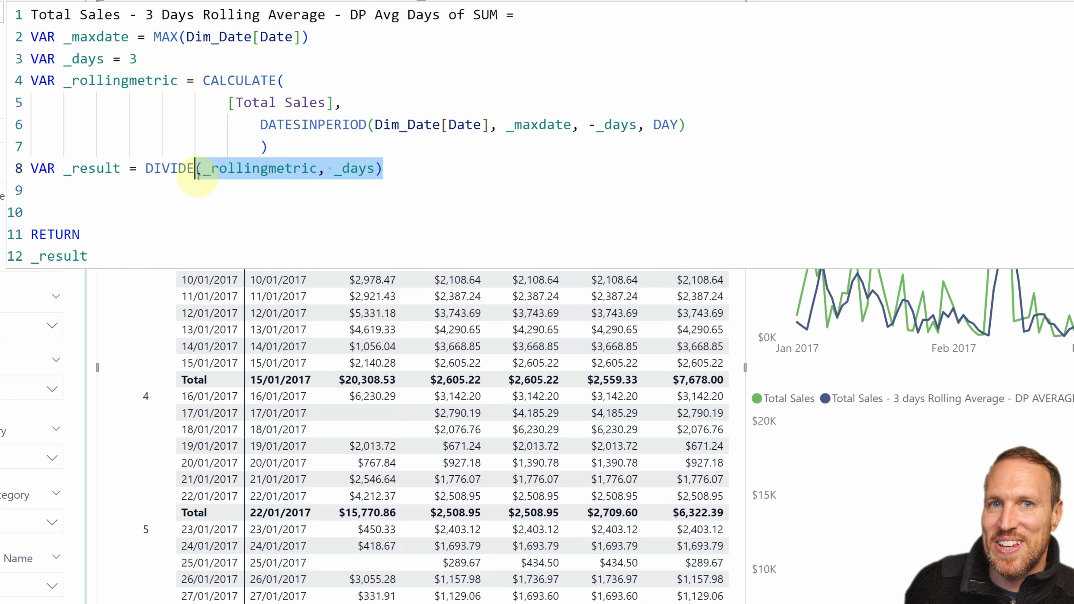
# Step: Open the formula of the "Total Sales - 3 days Rolling Average - DP AVERAGEX" measure and examine its CALCULATE and AVERAGEX functions
pyautogui.click(460, 586)
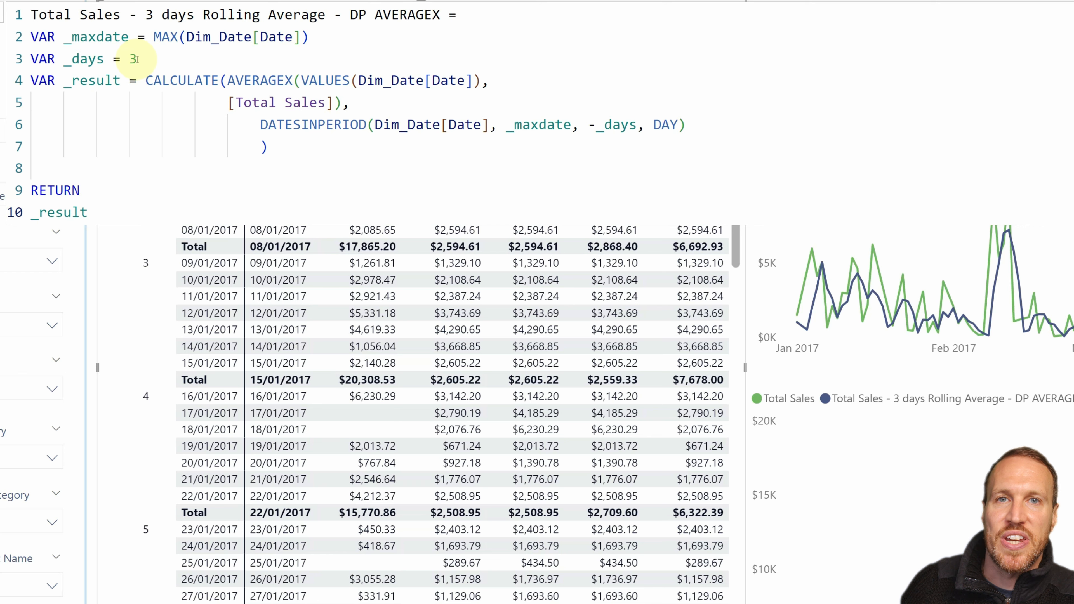
pyautogui.click(146, 80)
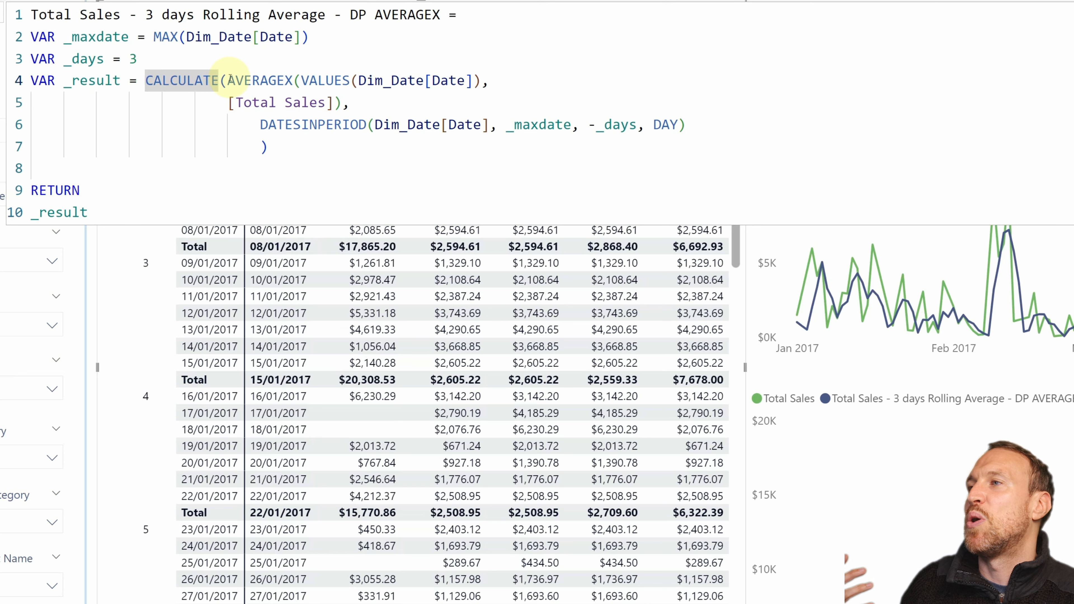
pyautogui.click(227, 80)
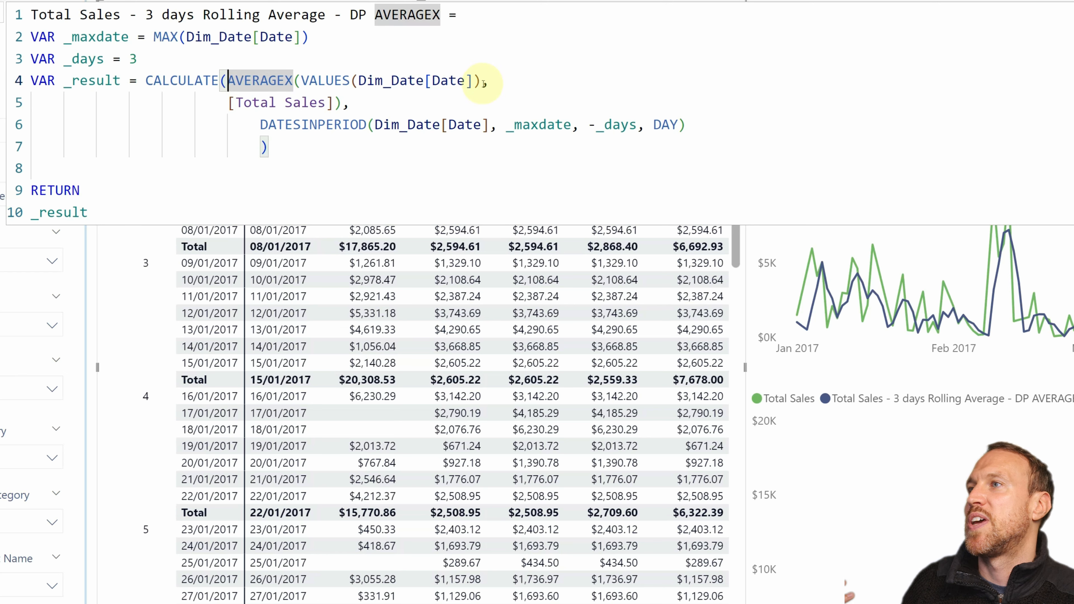
pyautogui.moveTo(269, 147); pyautogui.dragTo(236, 101)
pyautogui.click(228, 80)
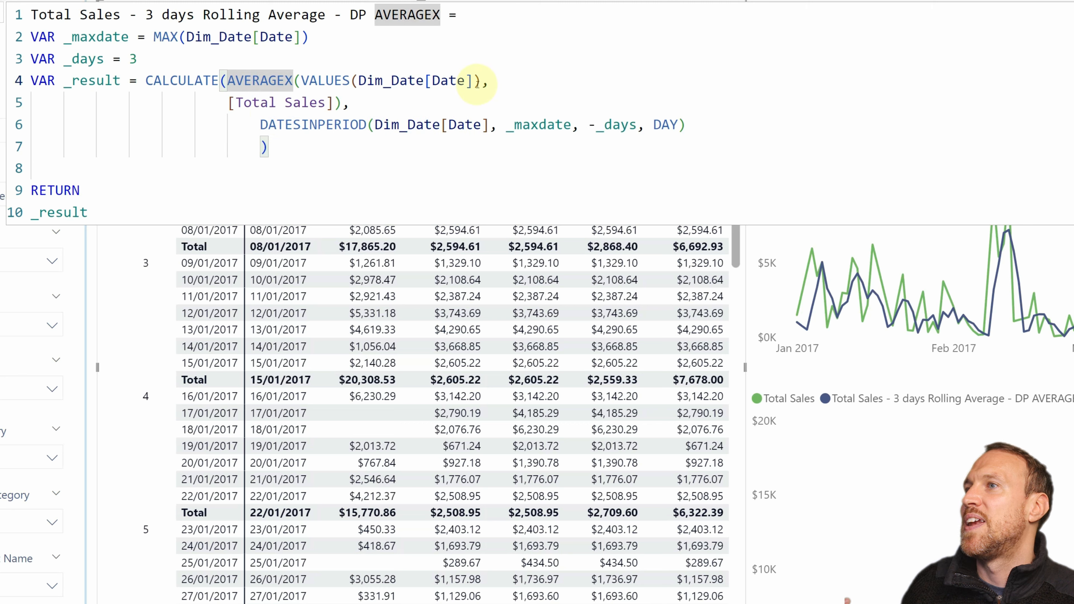
# Step: Examine AVERAGEX's VALUES(Dim_Date[Date]) table and [Total Sales] expression against the table visual, and close the formula unchanged
pyautogui.moveTo(472, 80); pyautogui.dragTo(251, 81)
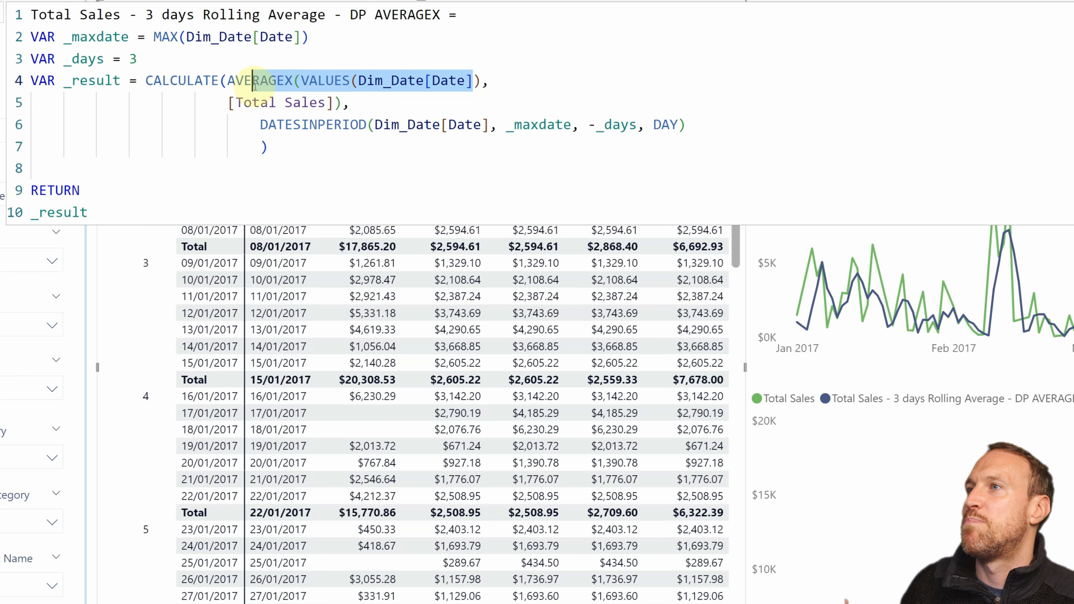
pyautogui.click(334, 80)
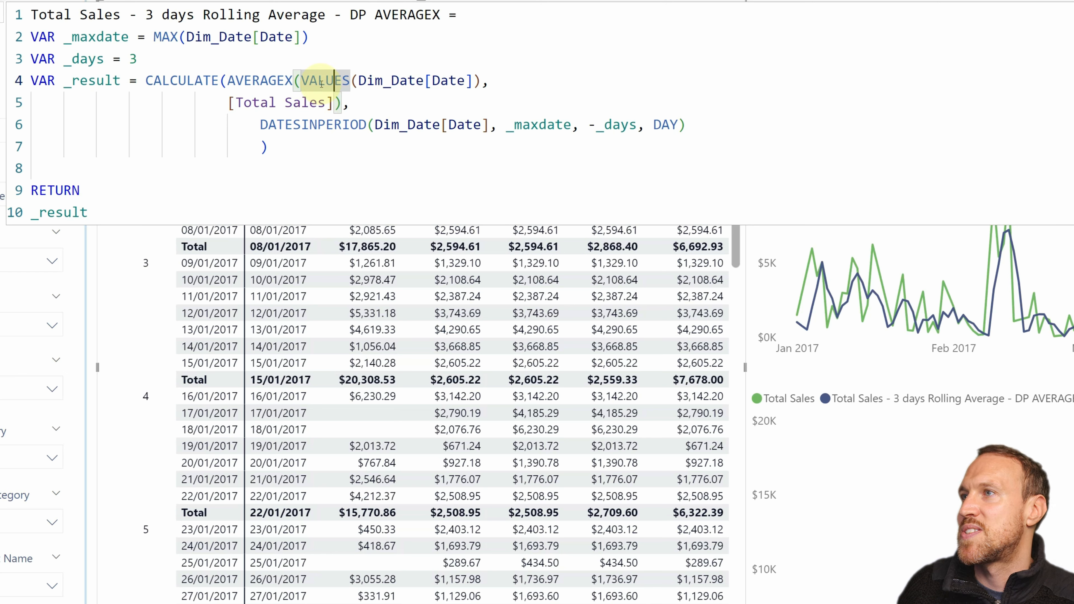
pyautogui.moveTo(335, 103); pyautogui.dragTo(229, 106)
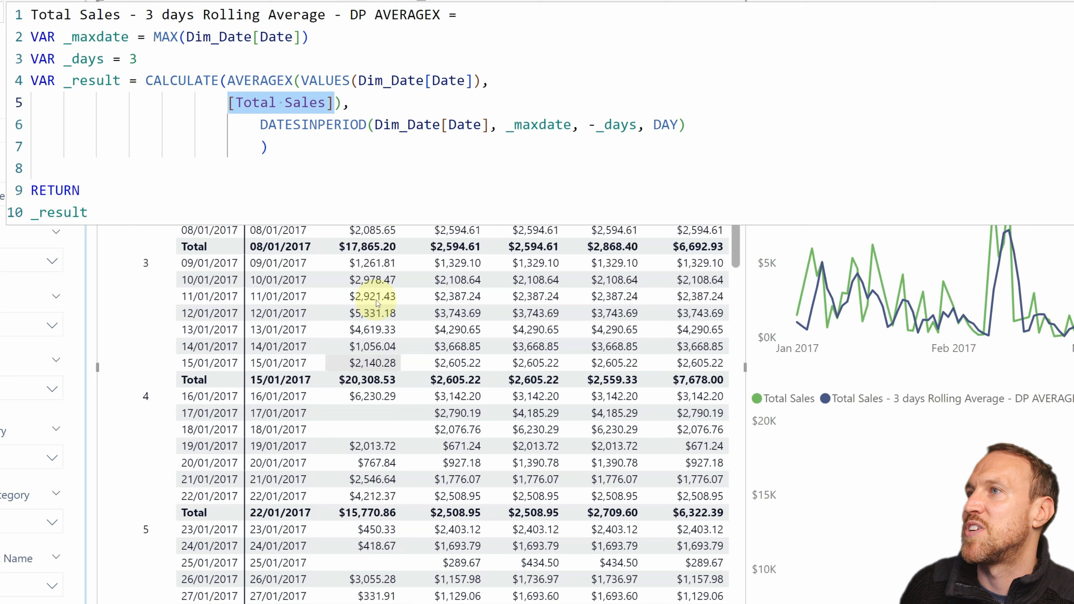
pyautogui.click(362, 112)
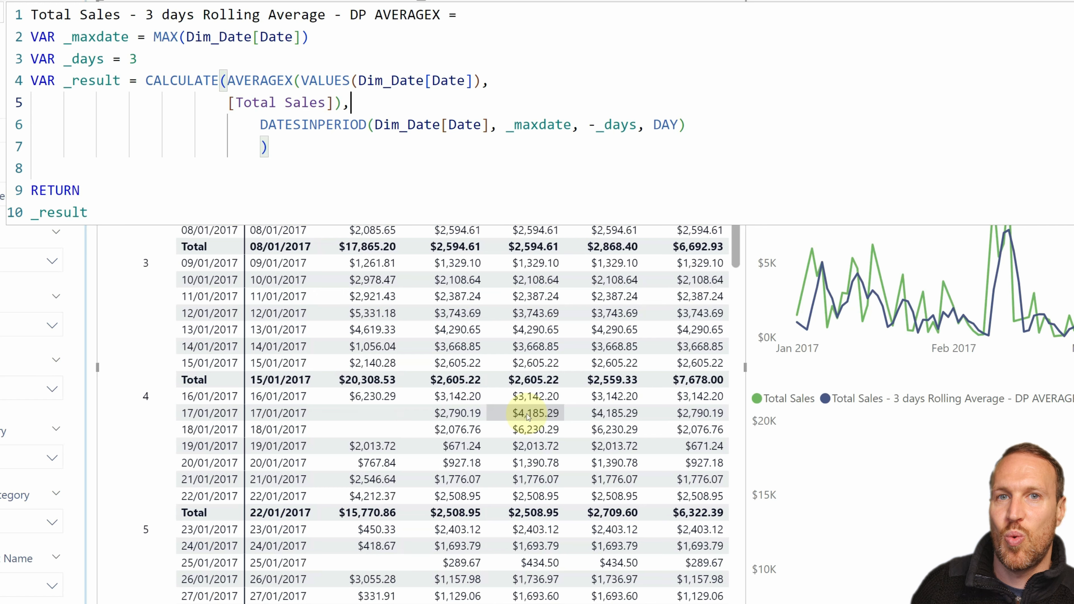
pyautogui.press('Escape')
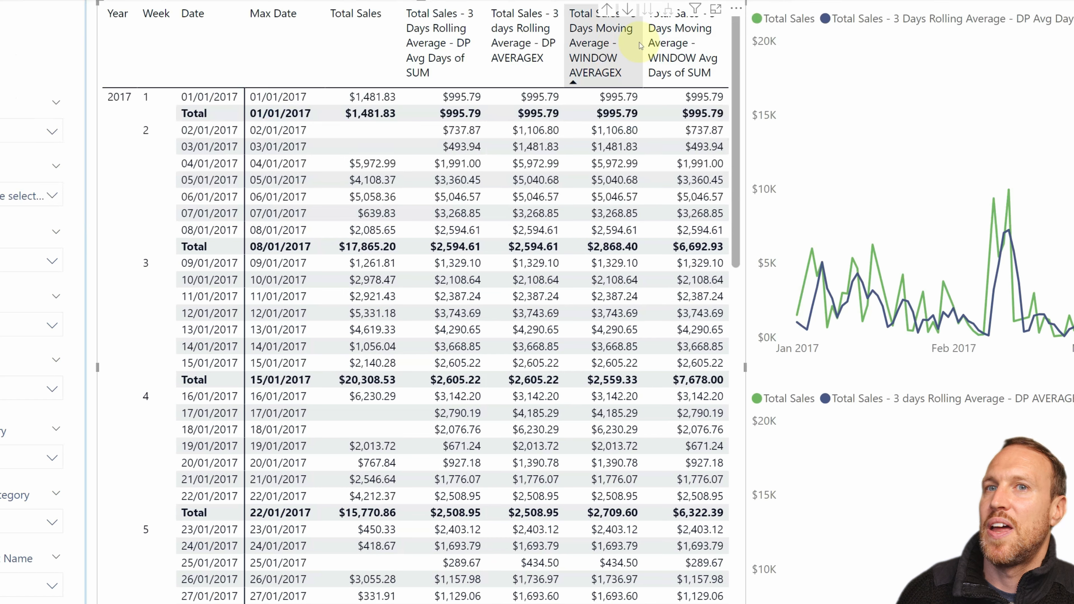
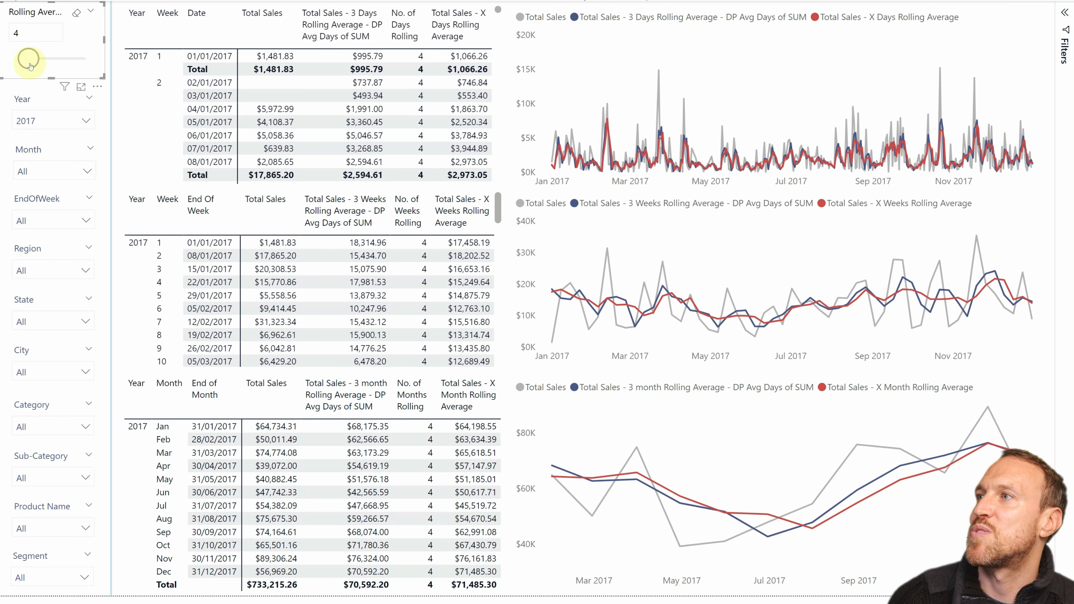
# Step: Set the Rolling Average No. slicer to 3, compare the visuals, and raise it to 6
pyautogui.moveTo(29, 64); pyautogui.dragTo(25, 64)
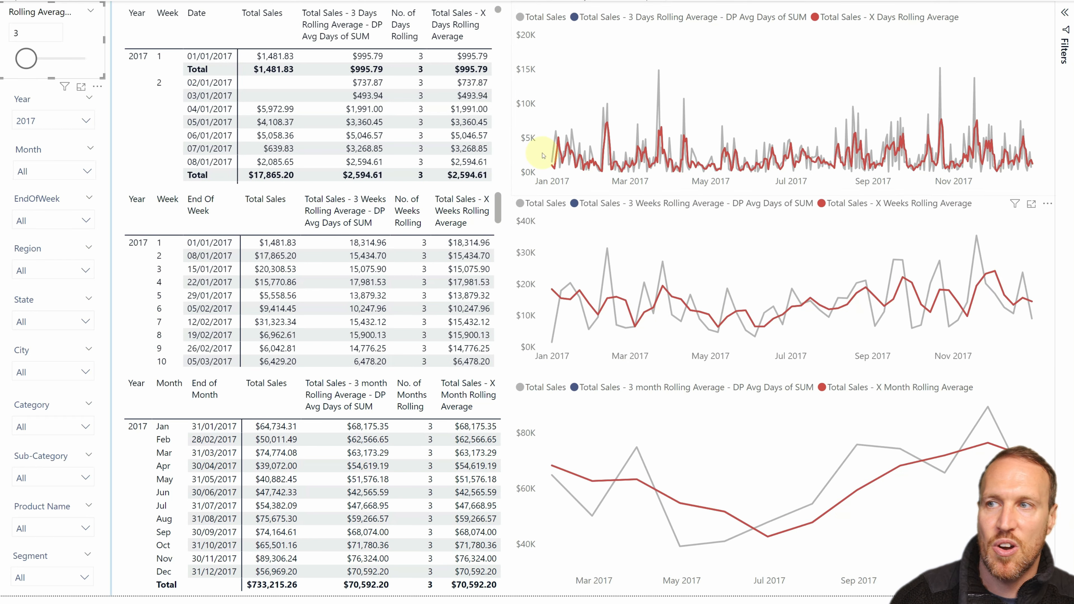
pyautogui.moveTo(27, 60)
pyautogui.mouseDown()
pyautogui.moveTo(47, 59)
pyautogui.moveTo(33, 60)
pyautogui.mouseUp()
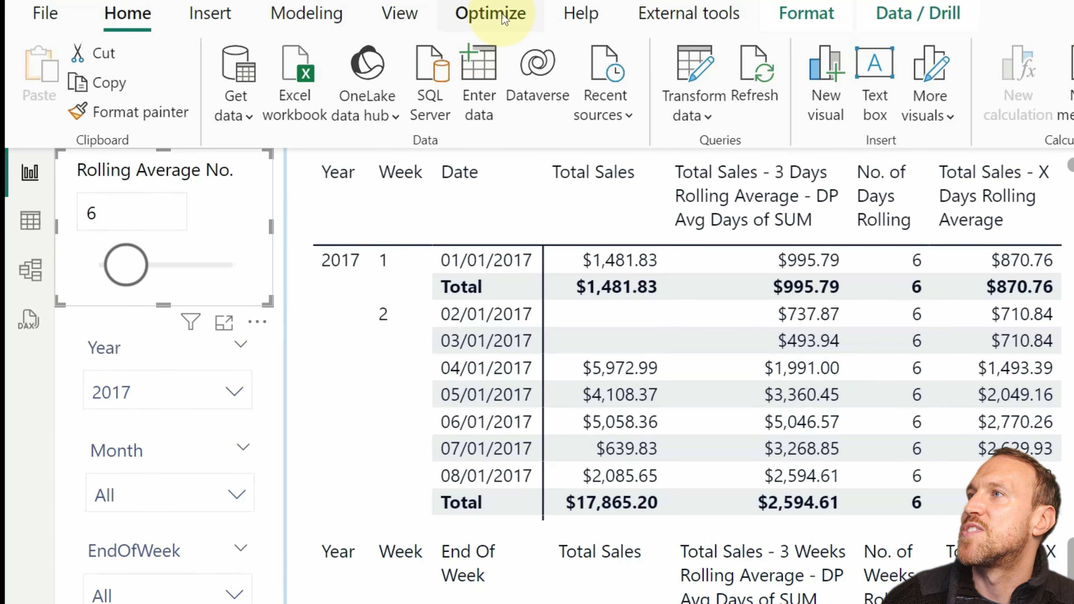
# Step: Start a new numeric range parameter with a minimum of 1 and a maximum of 30
pyautogui.click(307, 13)
pyautogui.click(492, 95)
pyautogui.click(504, 152)
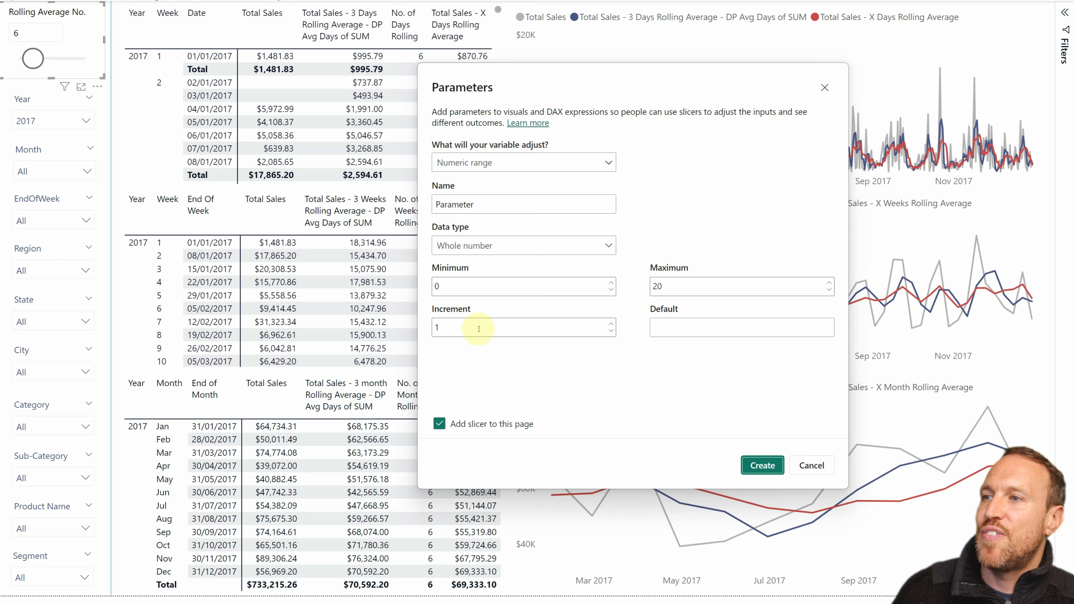
pyautogui.click(479, 329)
pyautogui.moveTo(484, 284); pyautogui.dragTo(409, 288)
pyautogui.write('1')
pyautogui.press('Tab')
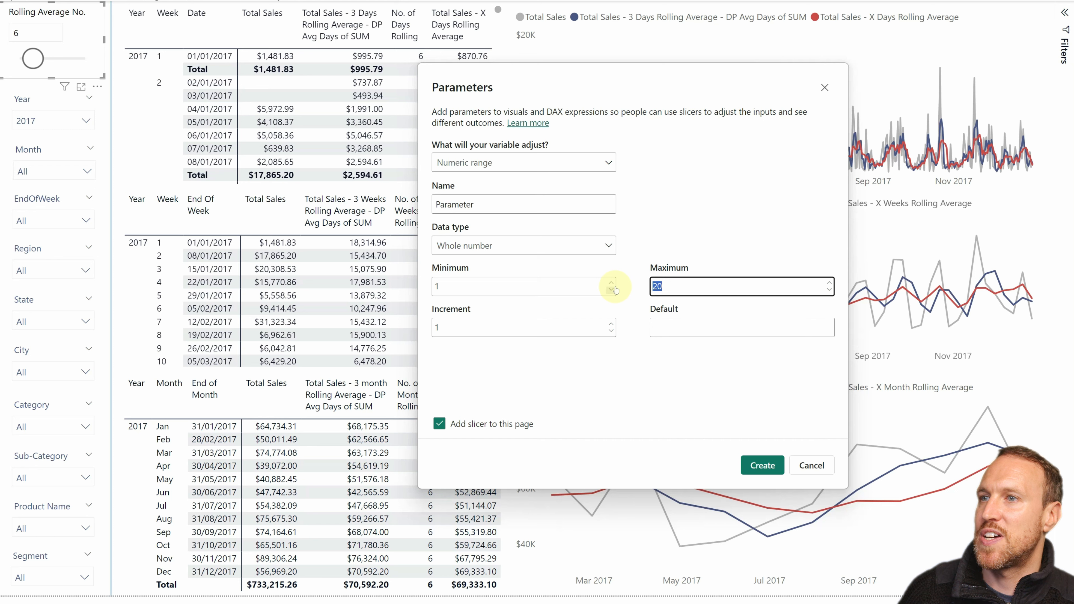
pyautogui.write('30')
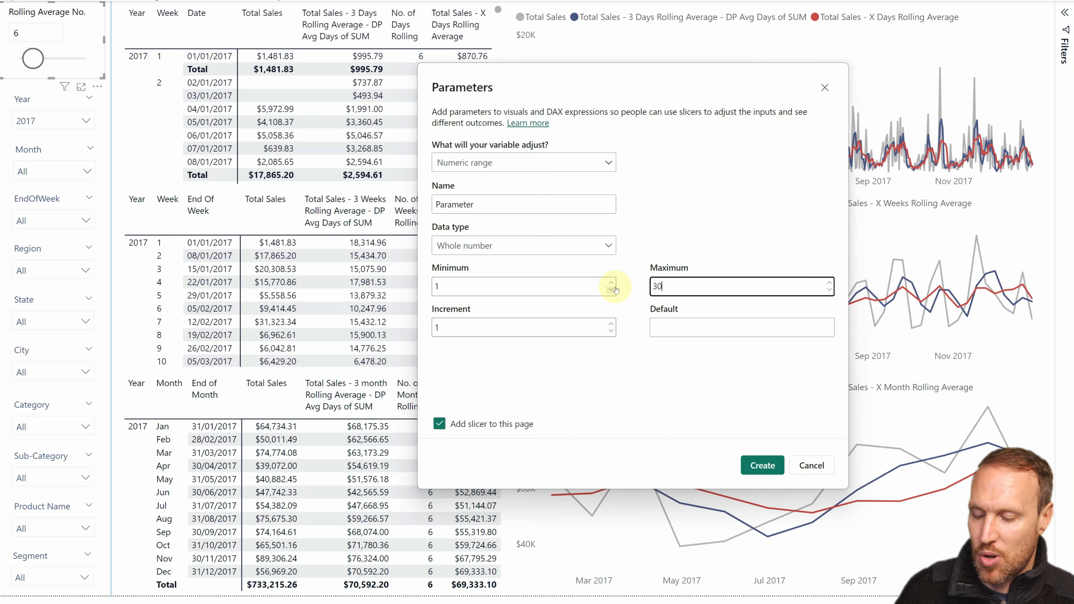
# Step: Try an increment of 3 for the parameter and replace it with 2
pyautogui.press('Tab')
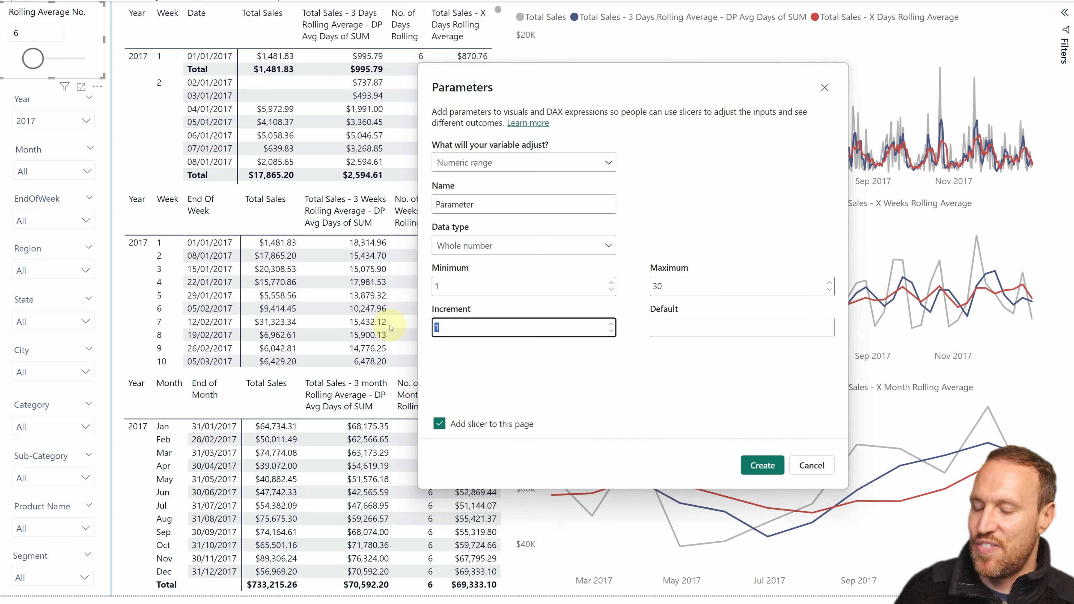
pyautogui.write('3')
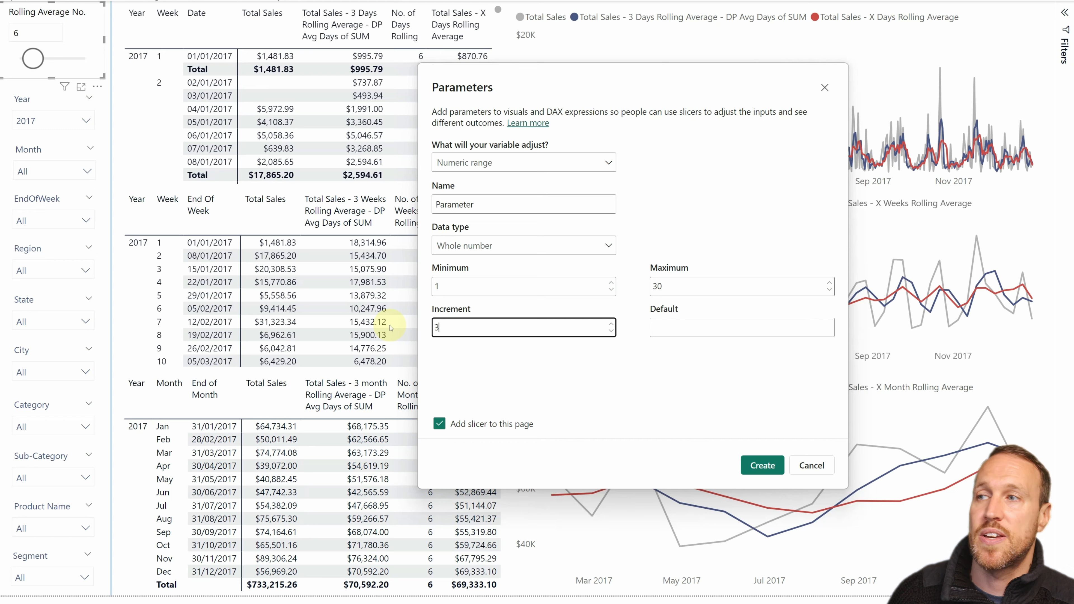
pyautogui.doubleClick(440, 327)
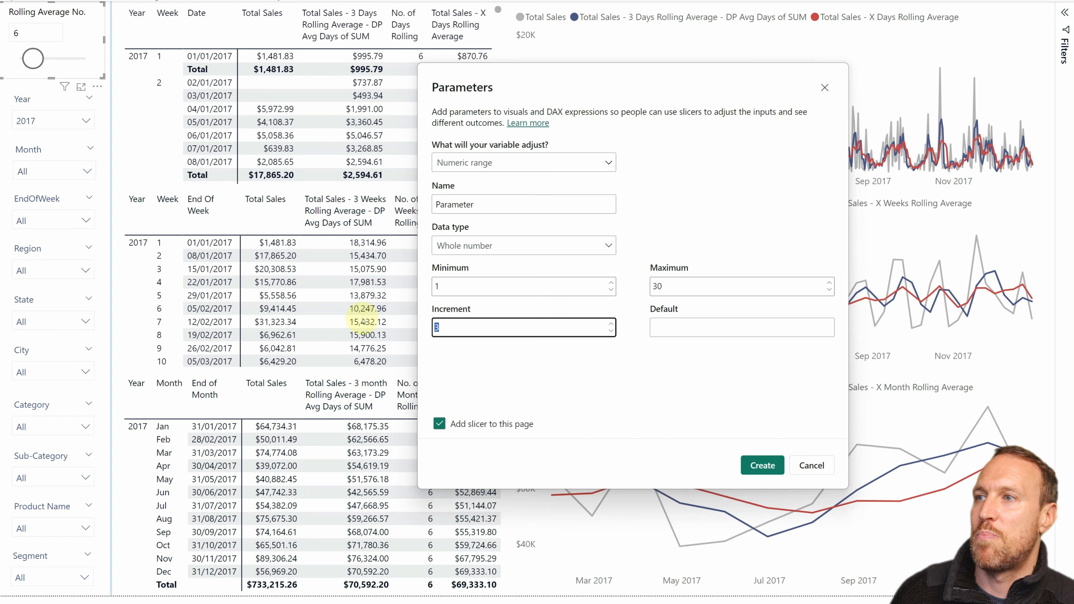
pyautogui.write('2')
pyautogui.click(479, 383)
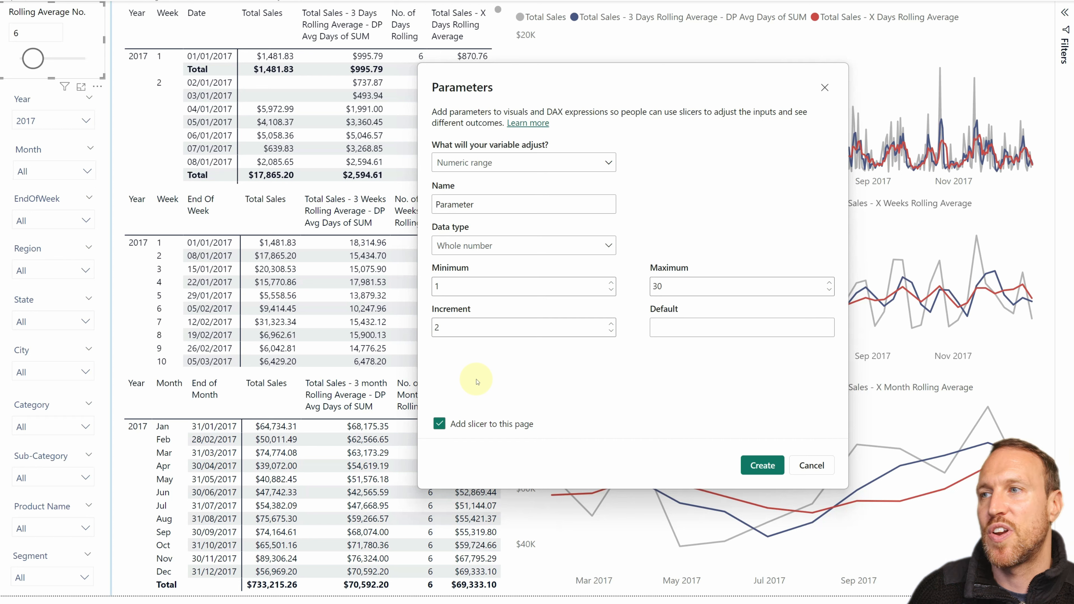
# Step: Set the parameter's minimum to 2 and maximum to 26, and cancel the parameter without creating it
pyautogui.doubleClick(437, 287)
pyautogui.write('2')
pyautogui.click(483, 302)
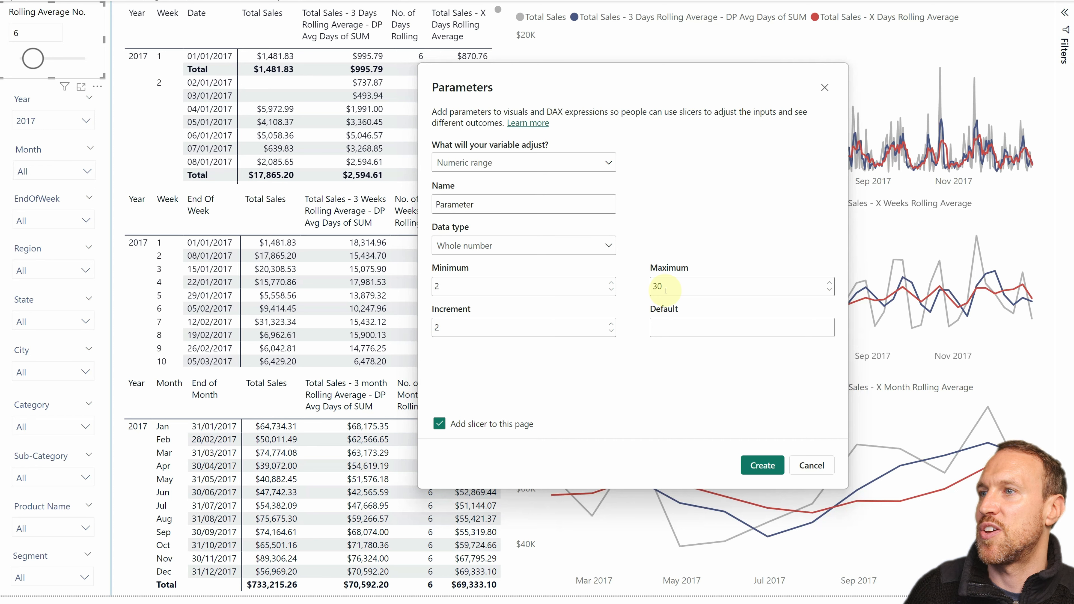
pyautogui.moveTo(666, 291); pyautogui.dragTo(646, 292)
pyautogui.write('26')
pyautogui.click(461, 366)
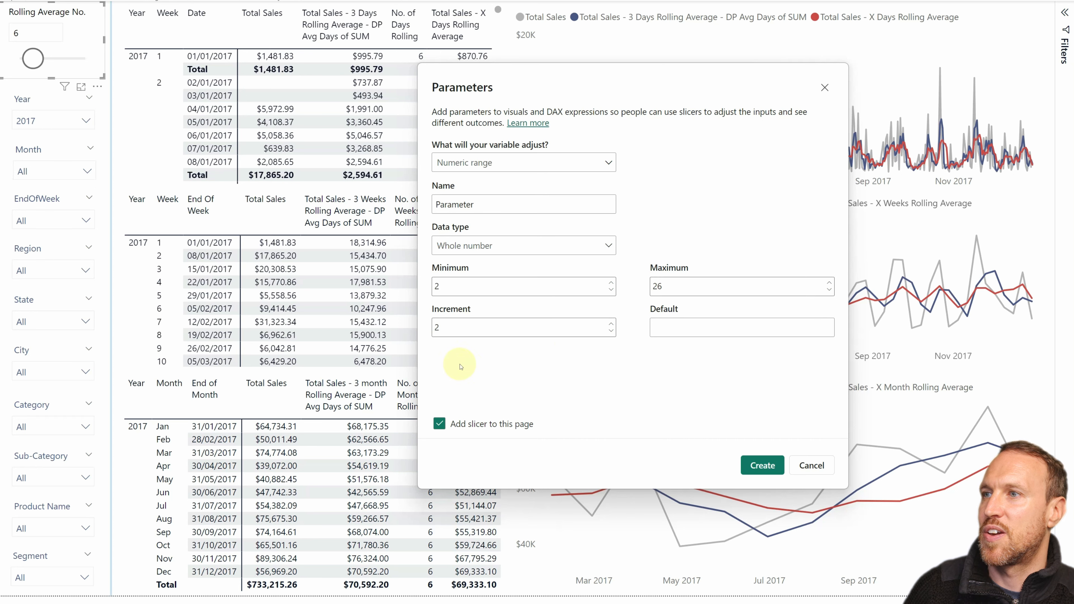
pyautogui.doubleClick(465, 204)
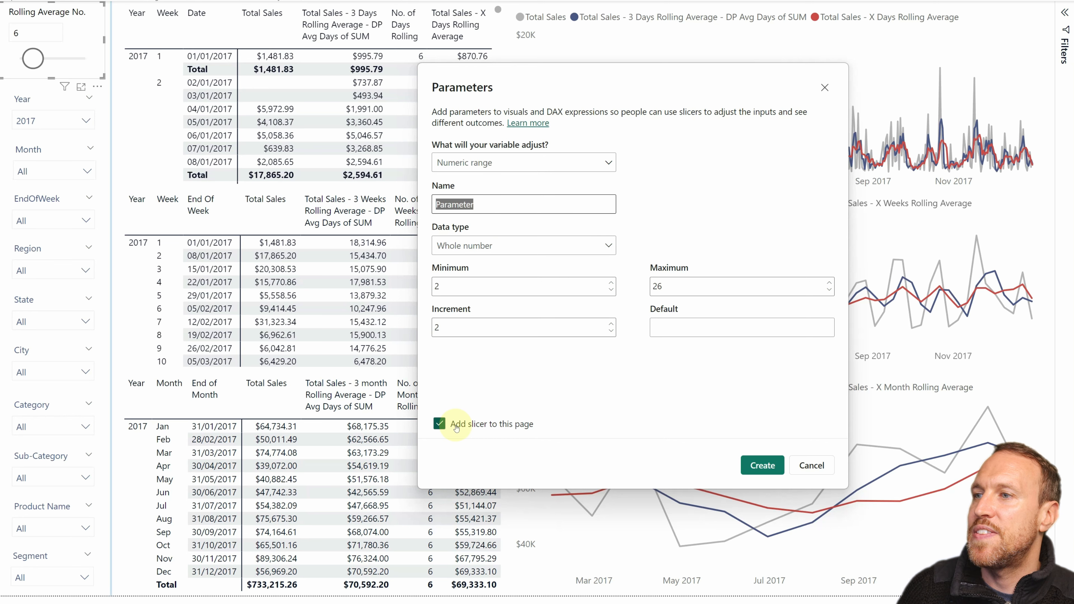
pyautogui.click(811, 465)
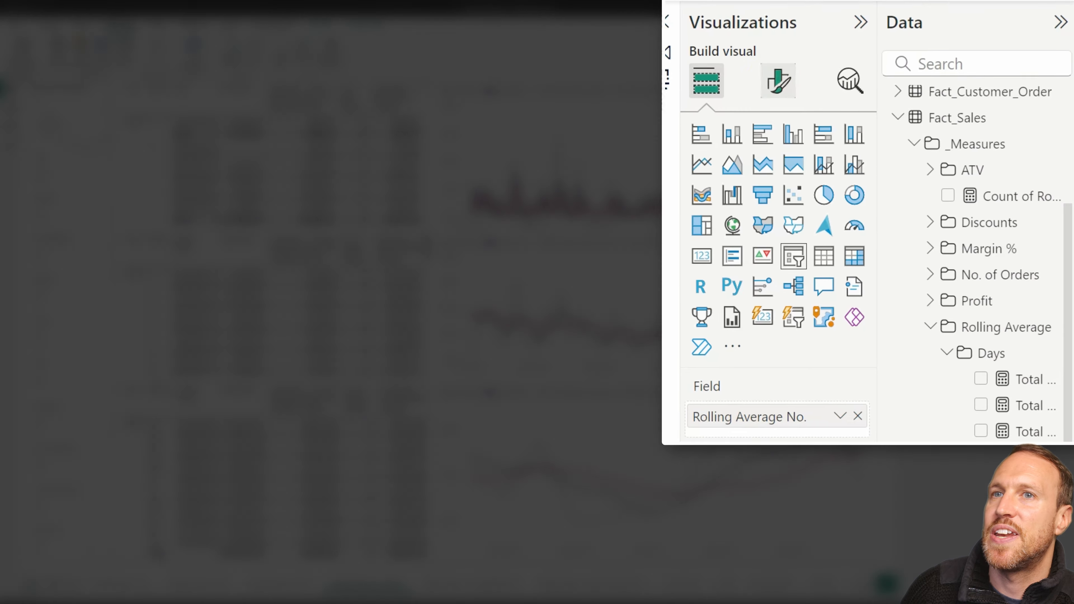
# Step: Open the formatting options of the Rolling Average No. slicer and check its slicer header settings
pyautogui.click(774, 83)
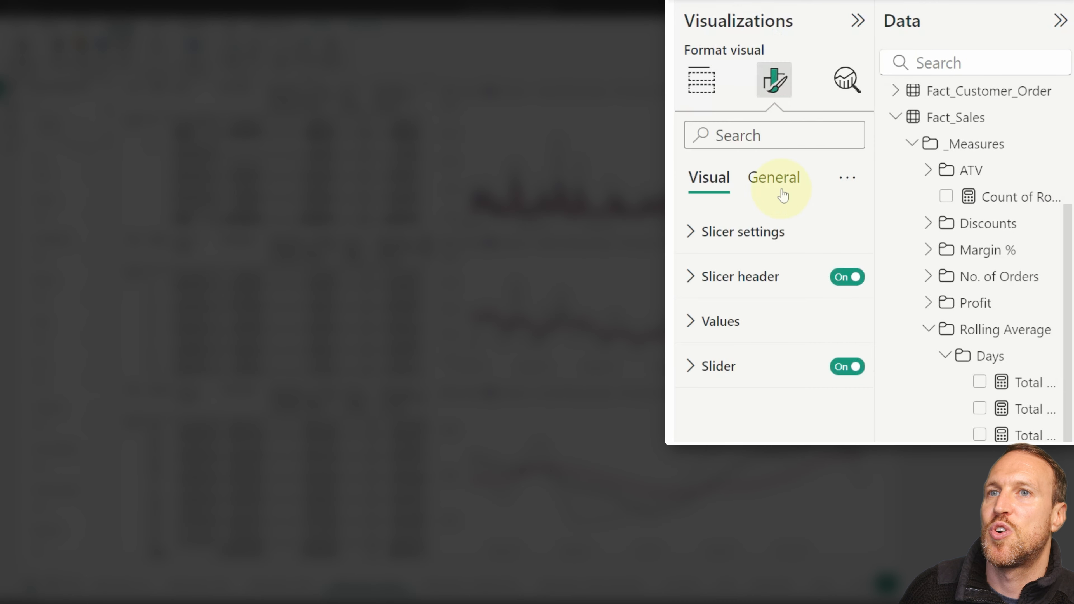
pyautogui.click(739, 276)
pyautogui.click(729, 262)
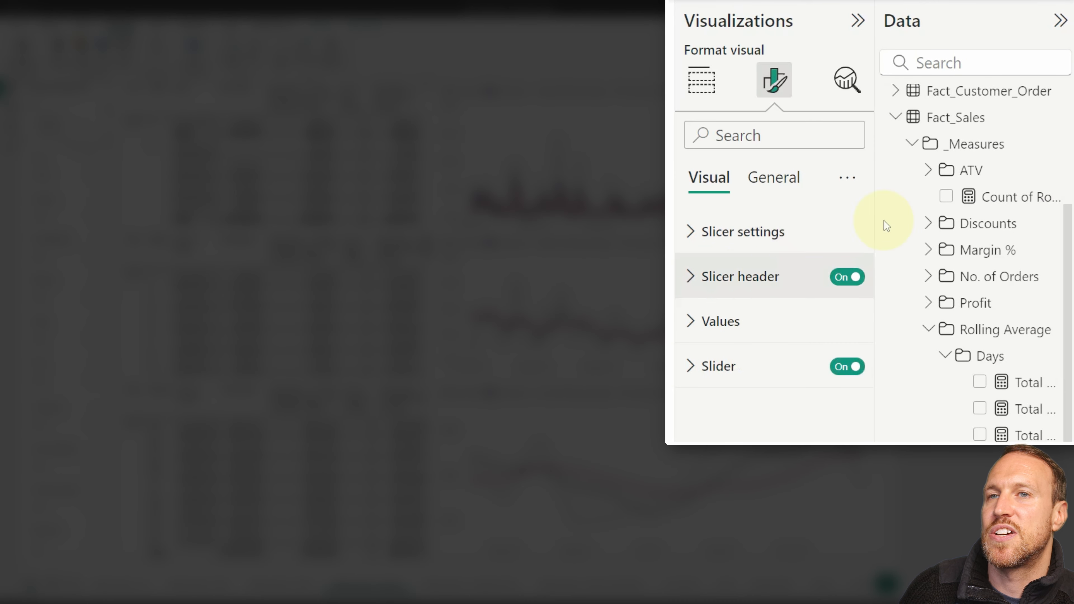
# Step: Find the Rolling Average Number table in the data model and open its GENERATESERIES formula
pyautogui.scroll(-3, 975, 271)
pyautogui.scroll(6, 975, 271)
pyautogui.click(896, 339)
pyautogui.click(981, 212)
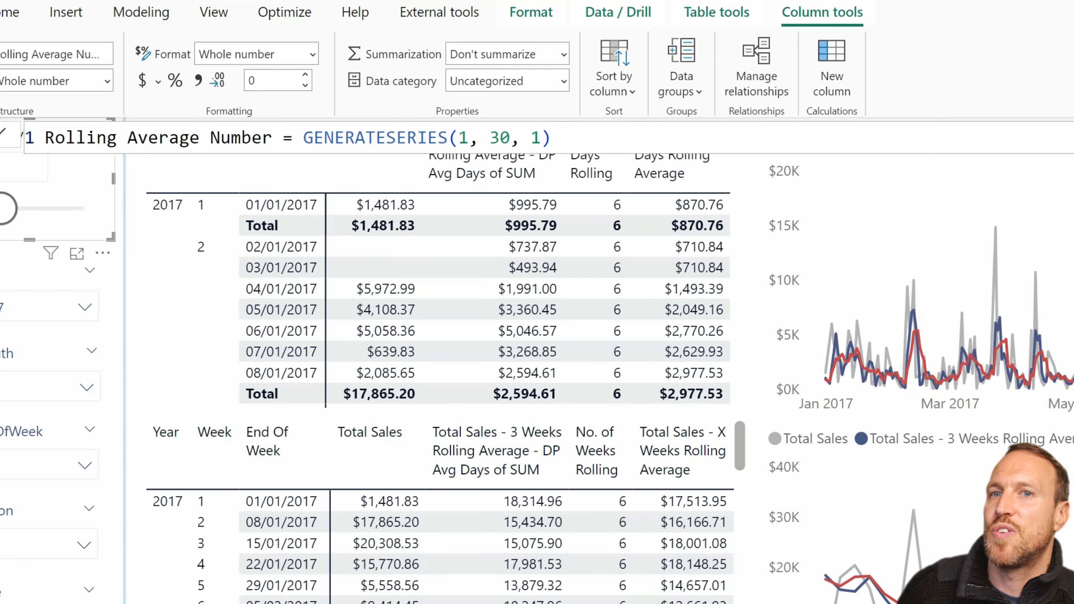
# Step: Open the "Total Sales - X Days Rolling Average" formula and trace the _days variable from its parameter value to DATESINPERIOD and DIVIDE
pyautogui.click(1070, 254)
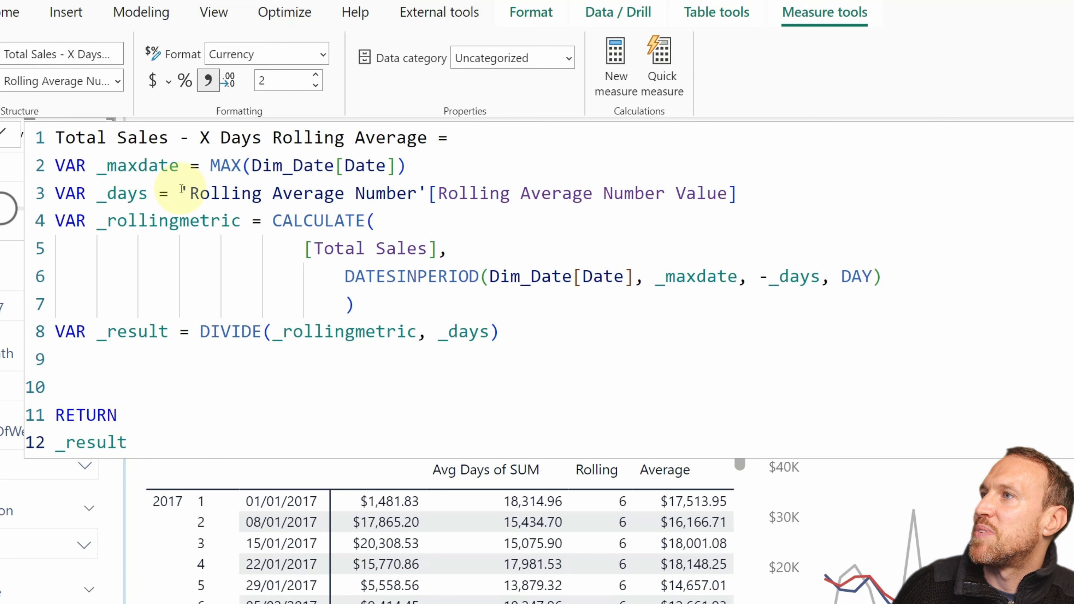
pyautogui.moveTo(740, 193); pyautogui.dragTo(183, 193)
pyautogui.click(242, 193)
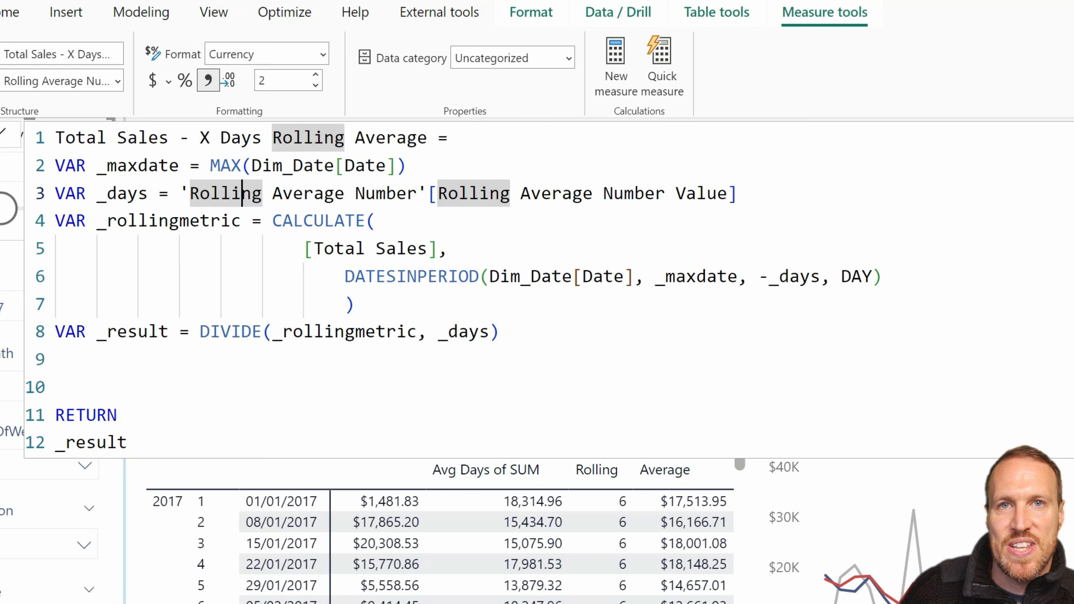
pyautogui.click(868, 199)
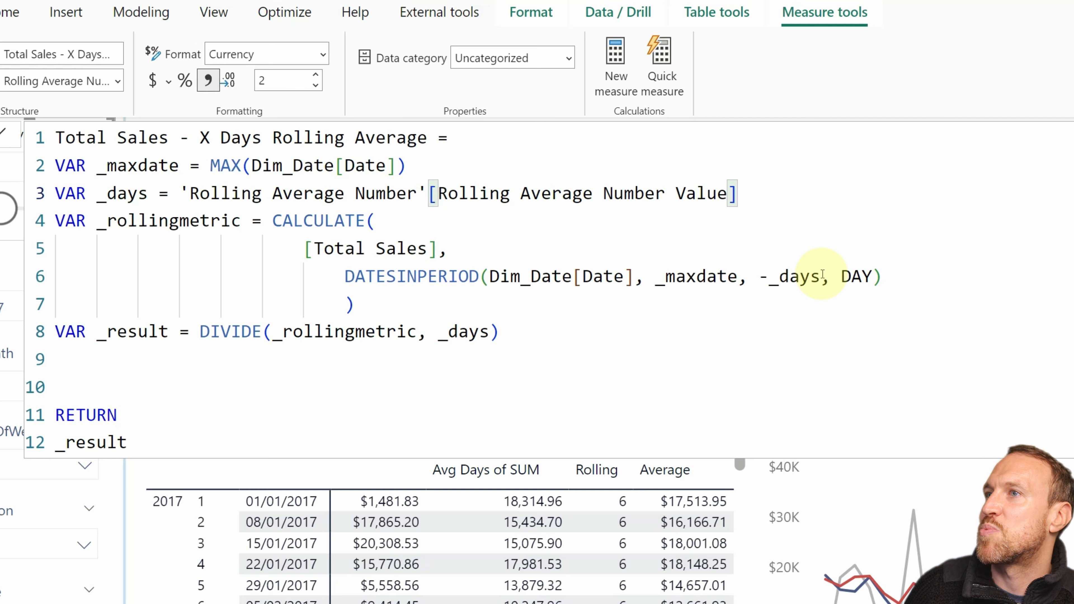
pyautogui.moveTo(819, 276); pyautogui.dragTo(780, 277)
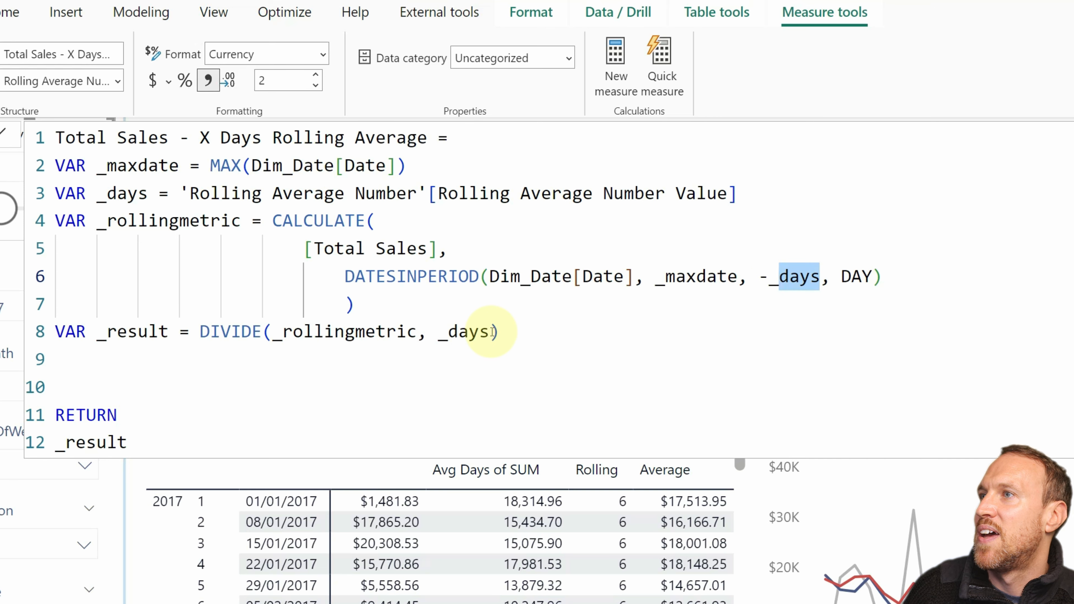
pyautogui.moveTo(489, 332); pyautogui.dragTo(448, 332)
# Step: Open the "Total Sales - X Month Rolling Average" formula and examine the 'Rolling Average Number' reference in the _months variable
pyautogui.click(211, 277)
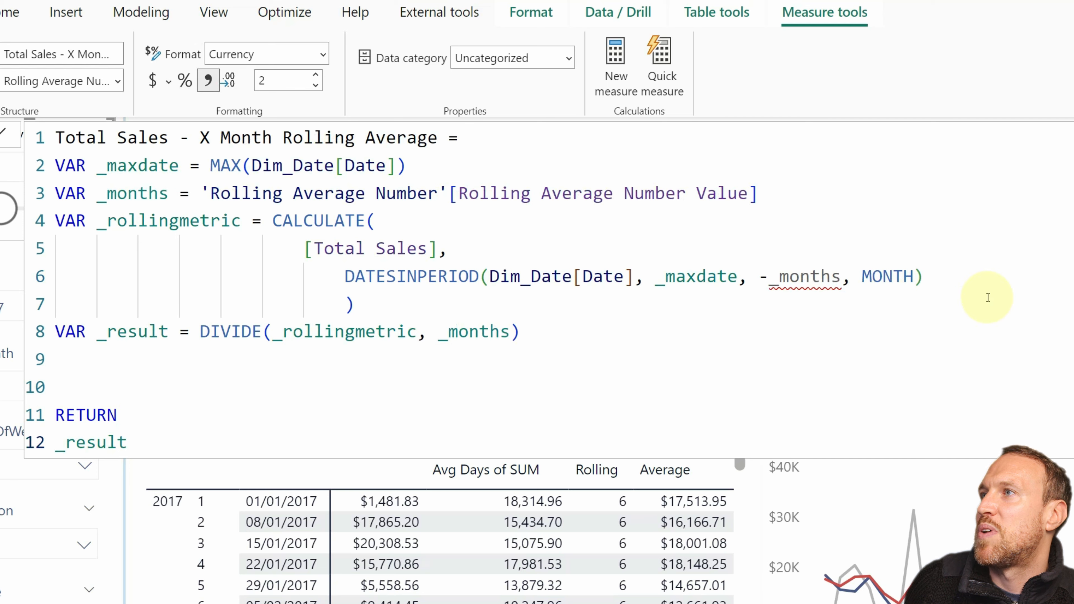
pyautogui.click(376, 193)
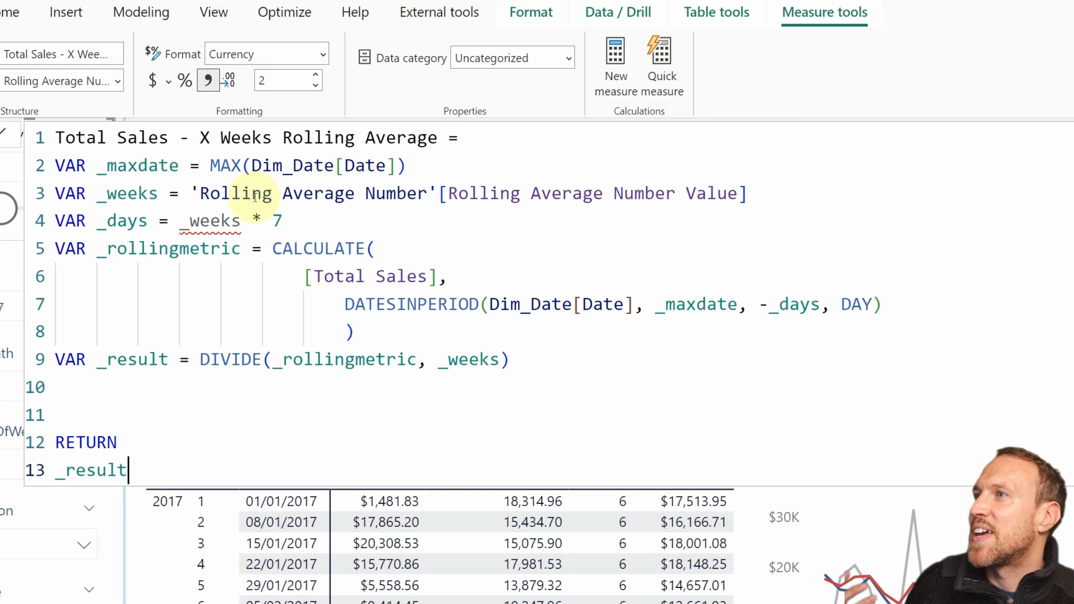
pyautogui.click(253, 193)
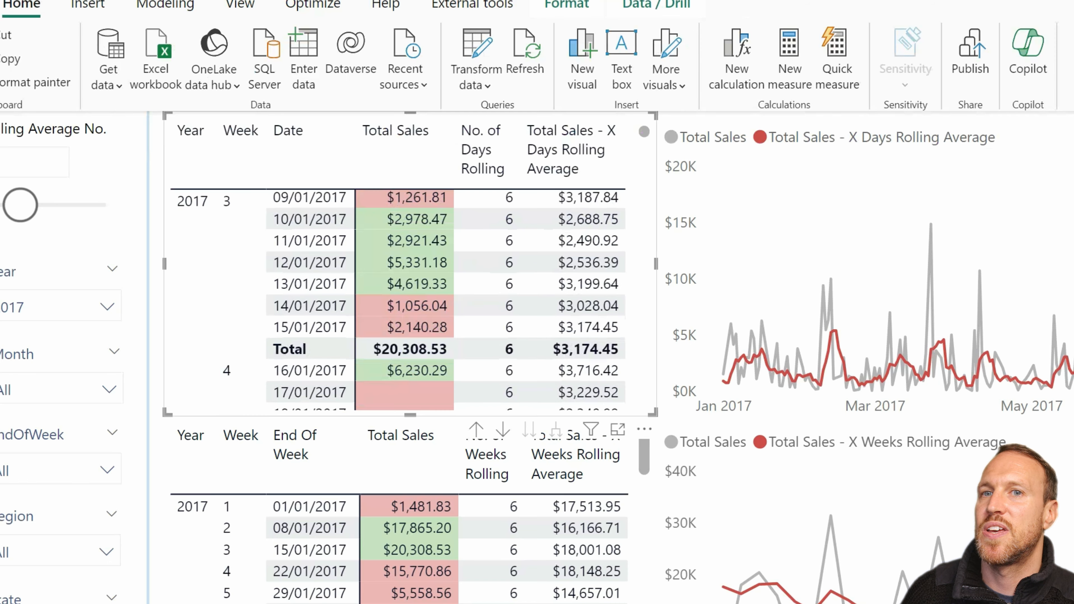
# Step: Add the "Total Sales - CF Day Rolling Avg" measure to the daily table and widen the visual to compare its values
pyautogui.moveTo(1073, 380); pyautogui.dragTo(337, 310)
pyautogui.moveTo(657, 263); pyautogui.dragTo(900, 263)
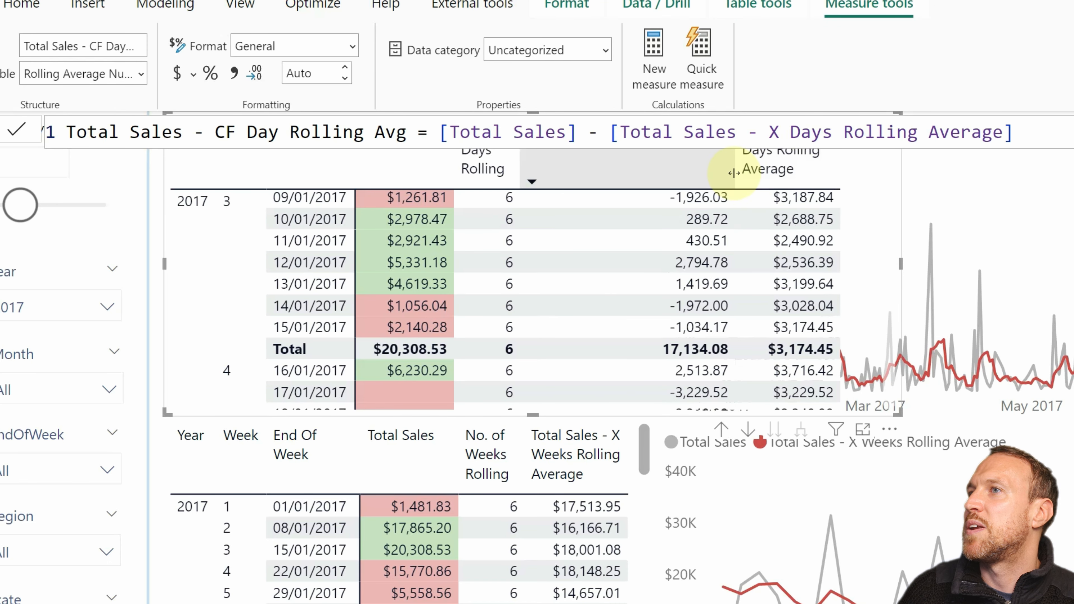
pyautogui.scroll(5, 458, 320)
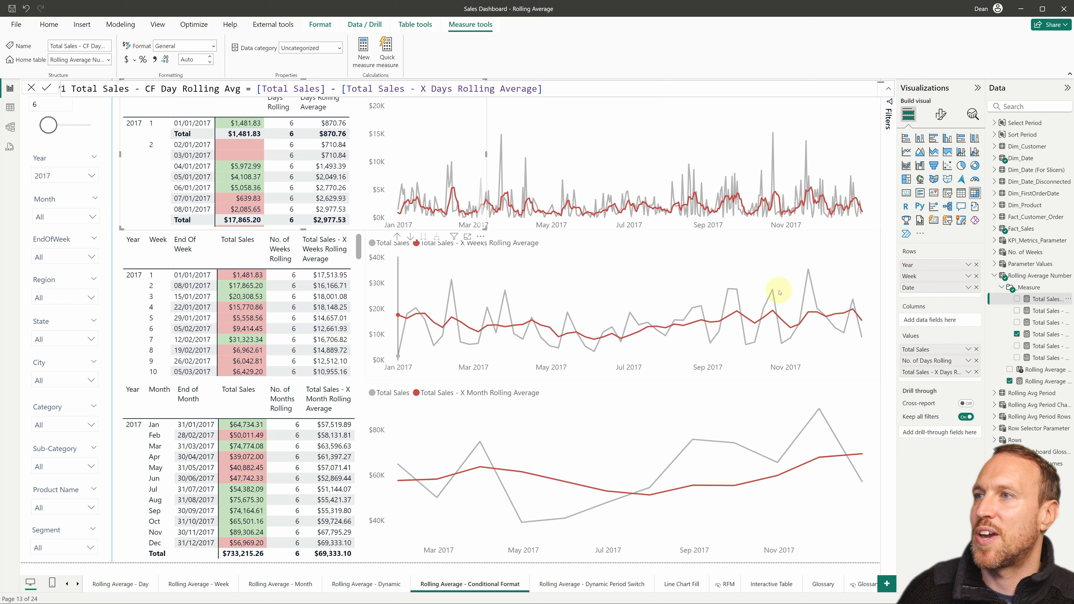
# Step: Review the formulas of the "Total Sales - CF Month Rolling Avg" and "Total Sales - CF Week Rolling Avg" measures
pyautogui.click(1041, 312)
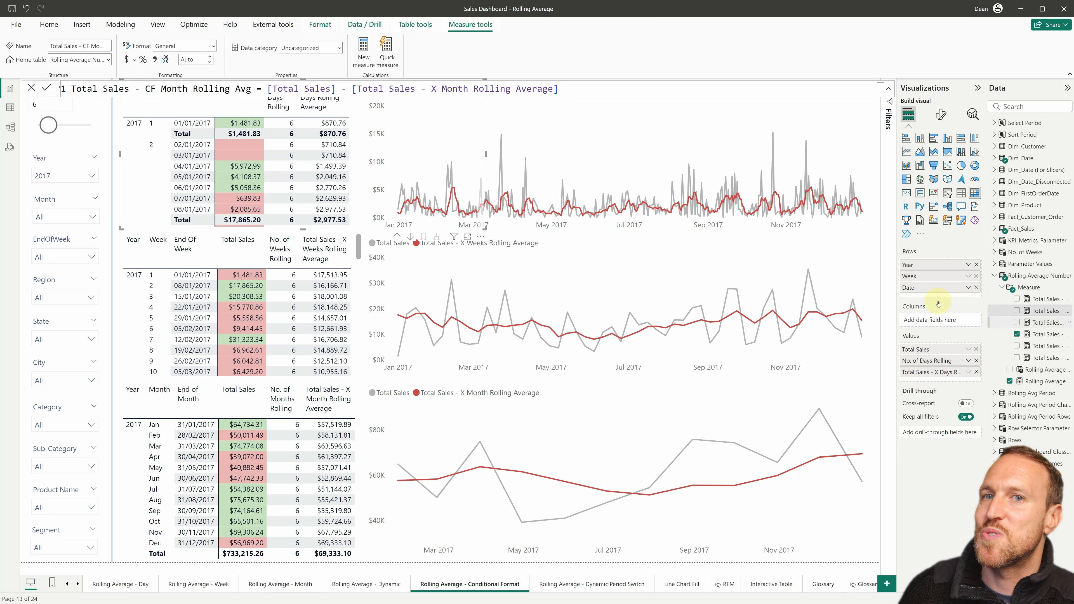
pyautogui.click(1048, 323)
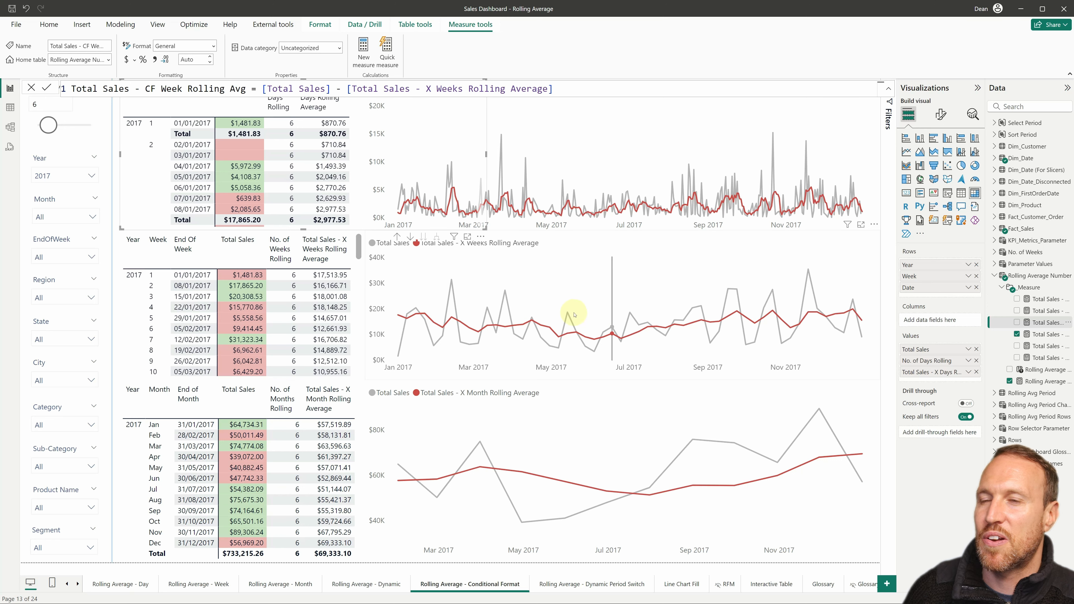
# Step: Open the conditional background color settings for the Total Sales series in the daily table's cell elements
pyautogui.click(941, 114)
pyautogui.scroll(-2, 950, 360)
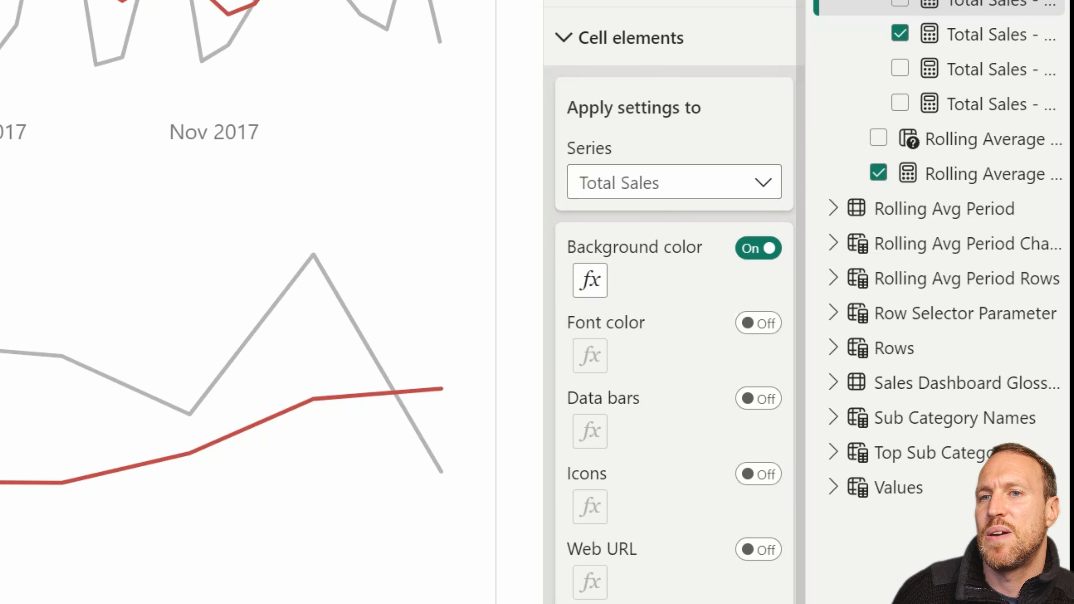
pyautogui.click(698, 191)
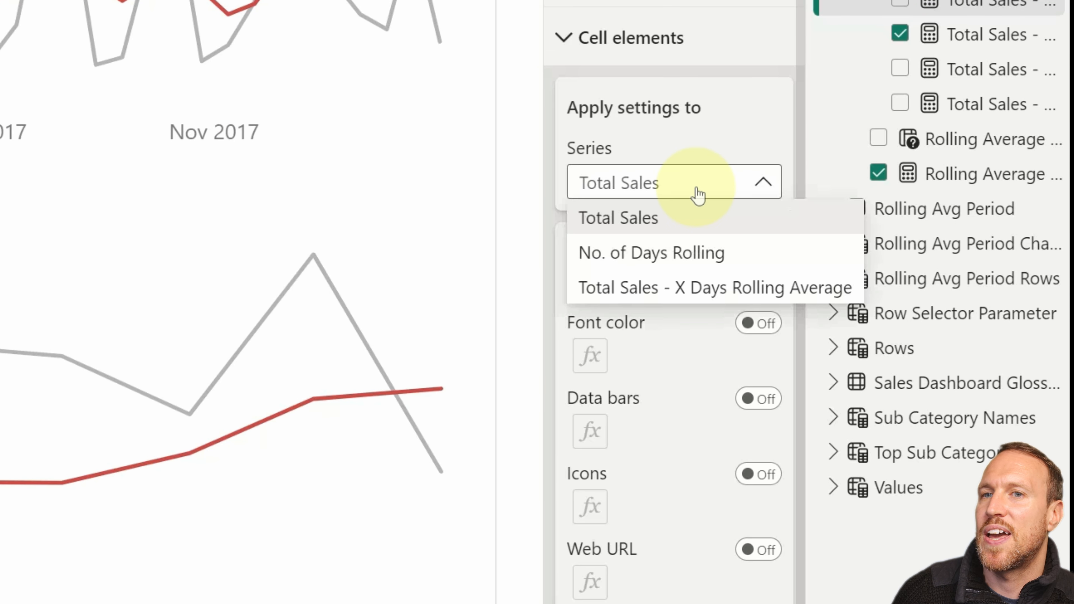
pyautogui.click(696, 222)
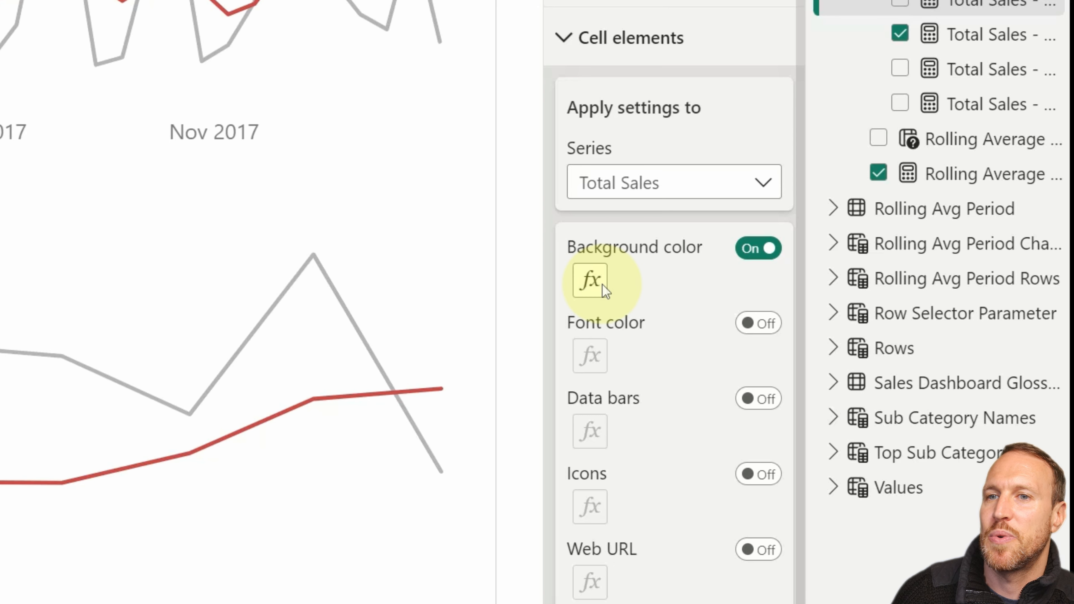
pyautogui.click(590, 280)
# Step: Switch the background color's format style to Gradient and set it back to Rules
pyautogui.click(192, 108)
pyautogui.click(144, 142)
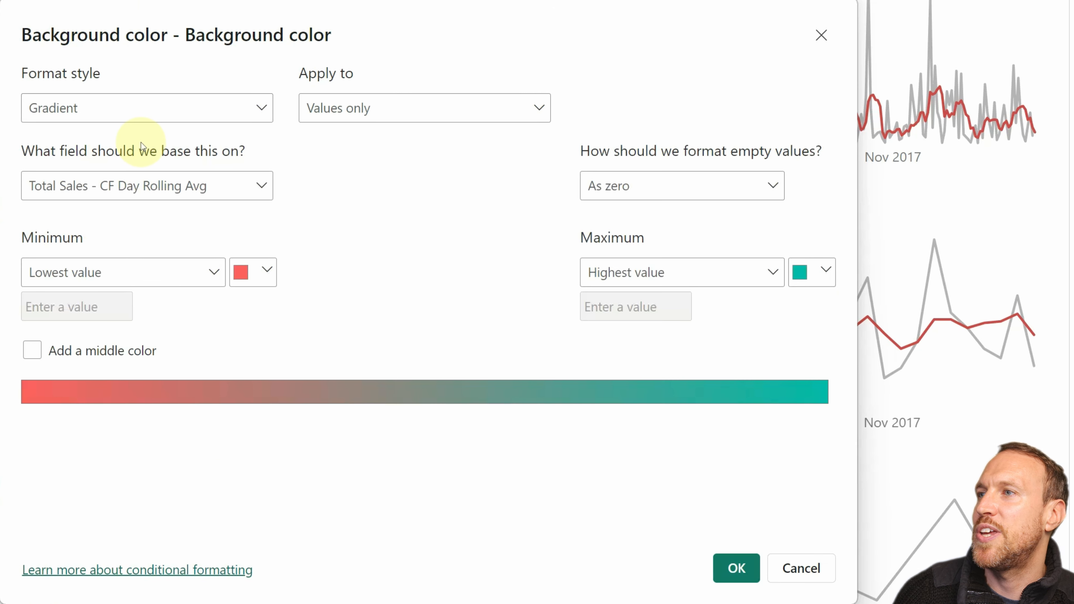
pyautogui.click(149, 115)
pyautogui.click(98, 176)
# Step: Search the fields for "total" and base the background color rules on the Total Sales measure
pyautogui.click(144, 186)
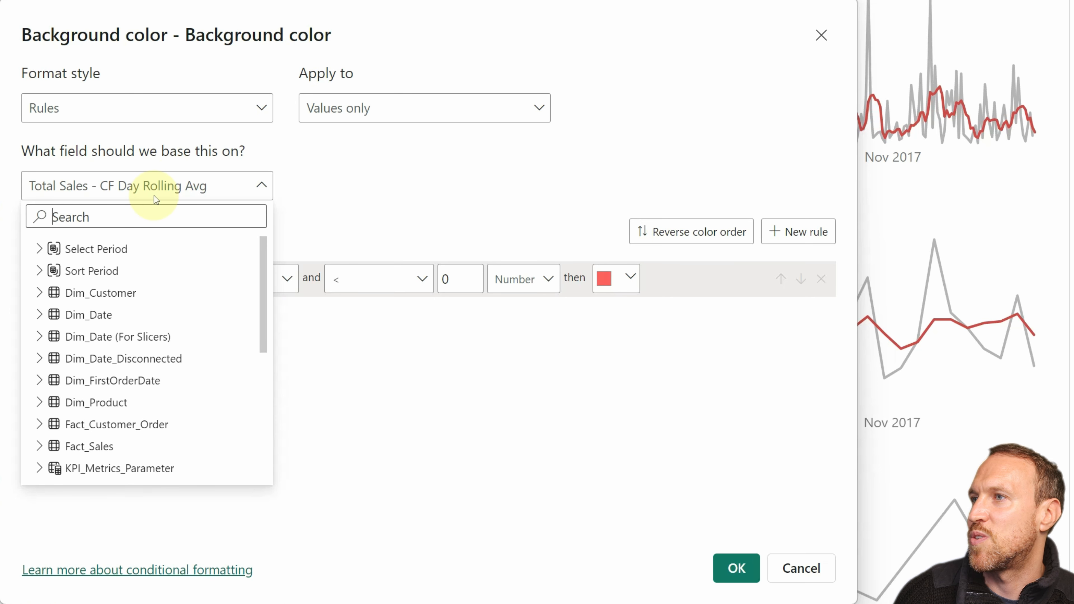
pyautogui.write('total')
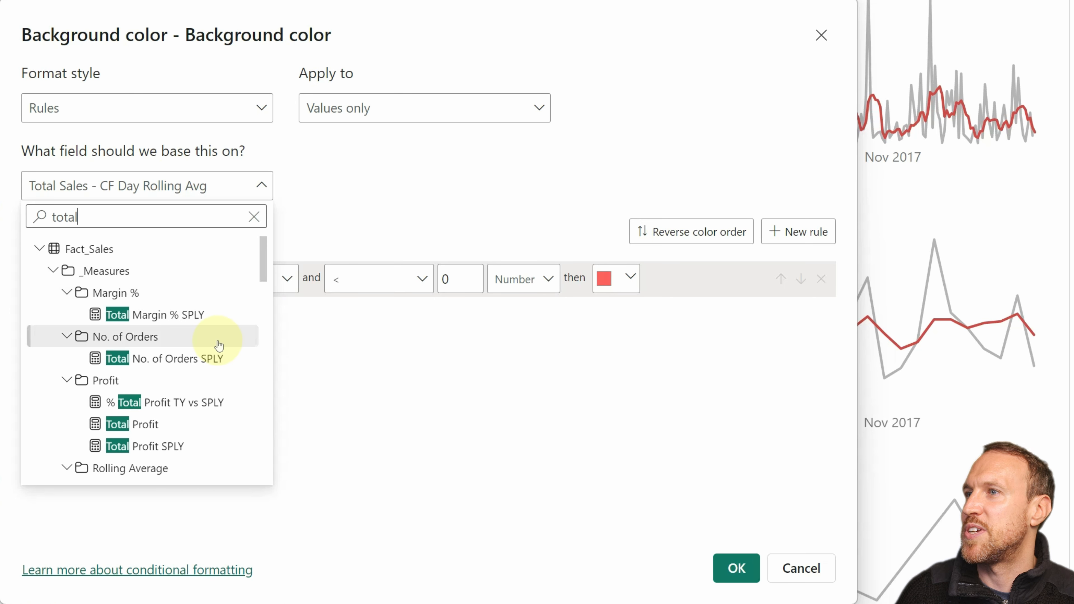
pyautogui.scroll(-10, 216, 348)
pyautogui.scroll(2, 215, 348)
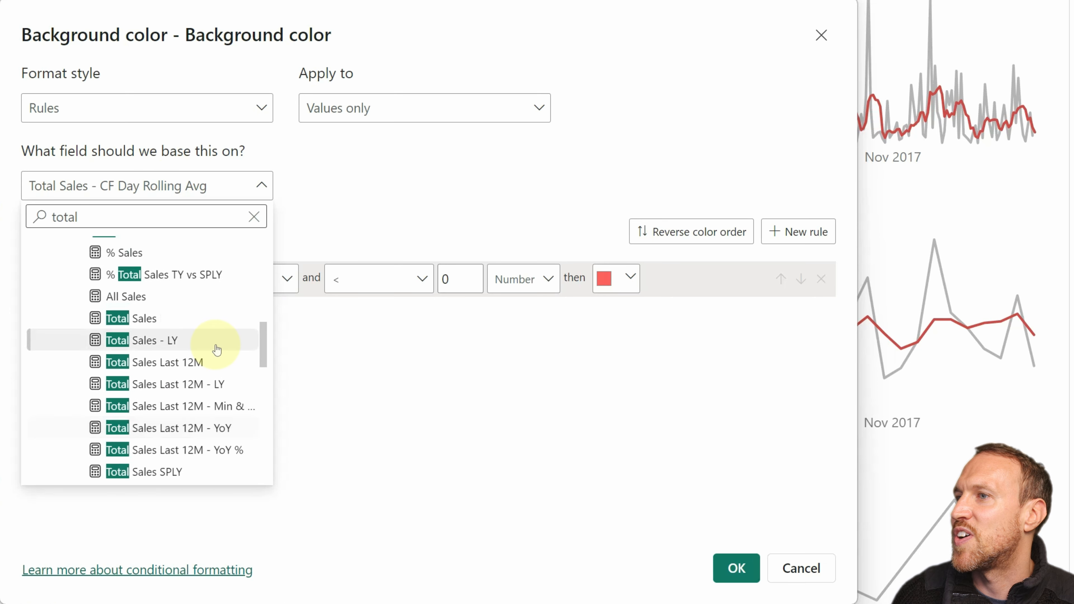
pyautogui.click(128, 322)
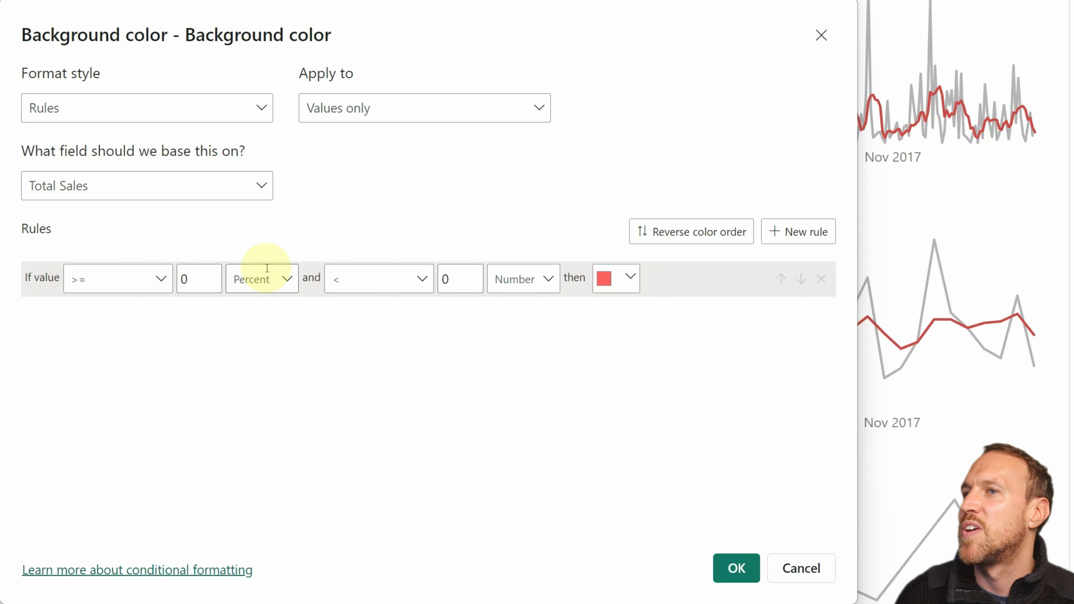
# Step: Search the fields for "total sales - cf" and base the background color rules on Total Sales - CF Day Rolling Avg
pyautogui.click(184, 186)
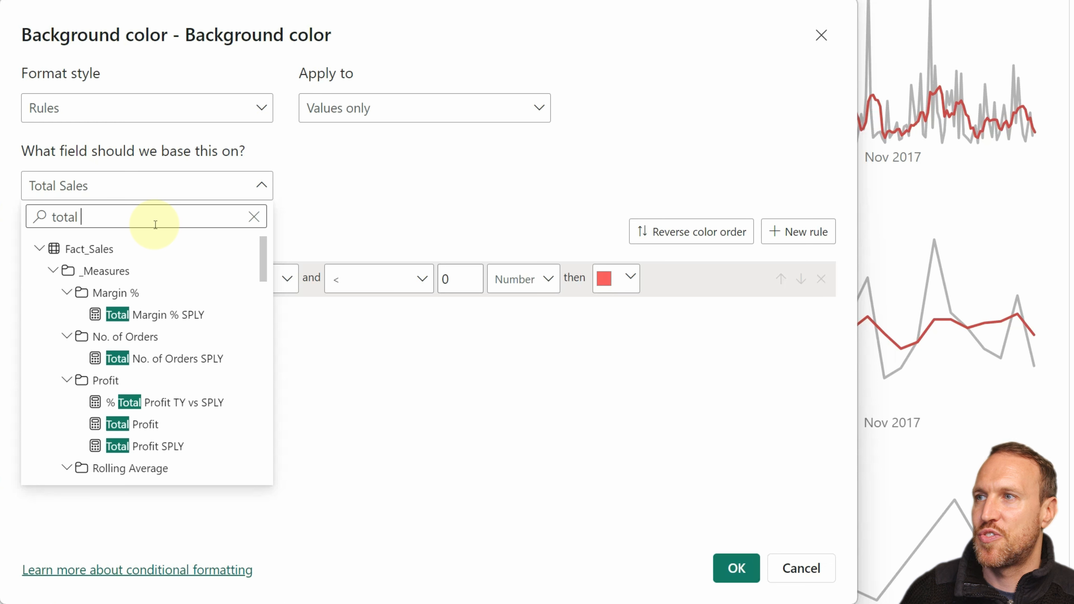
pyautogui.write('sales -')
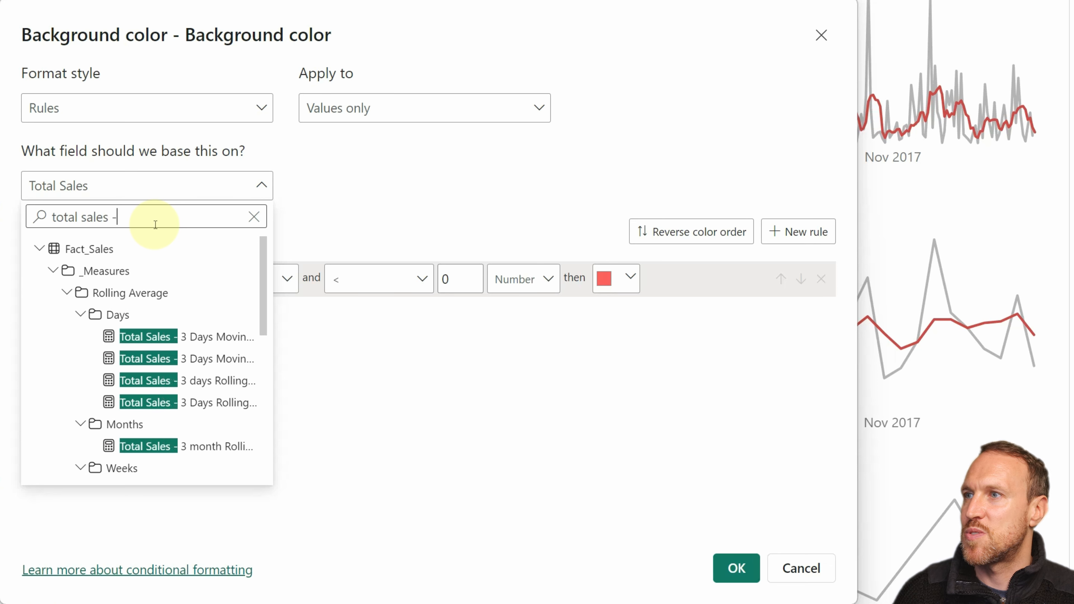
pyautogui.write(' cf')
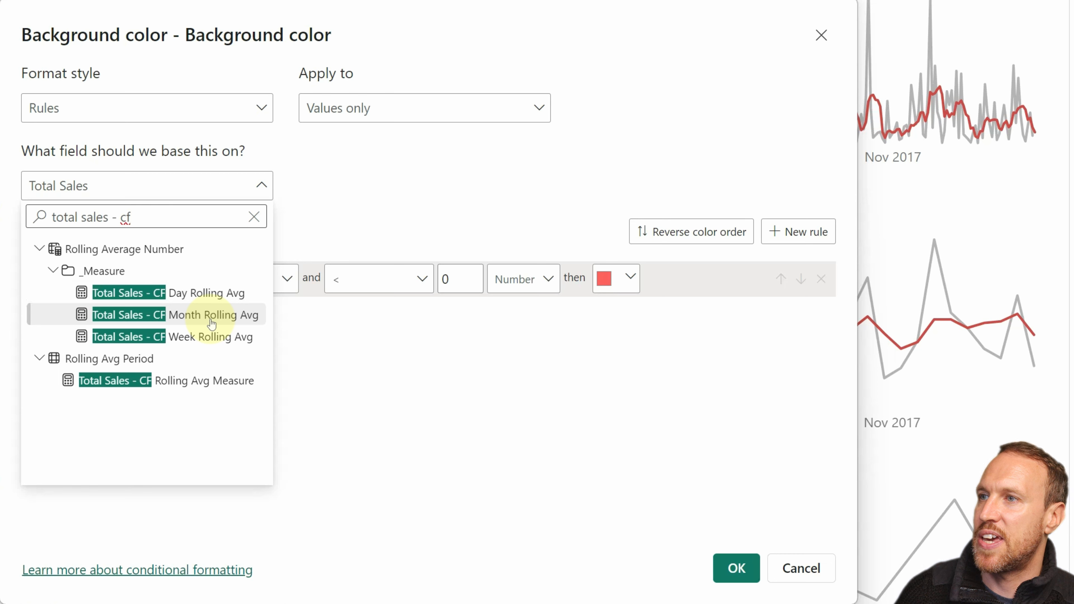
pyautogui.click(204, 293)
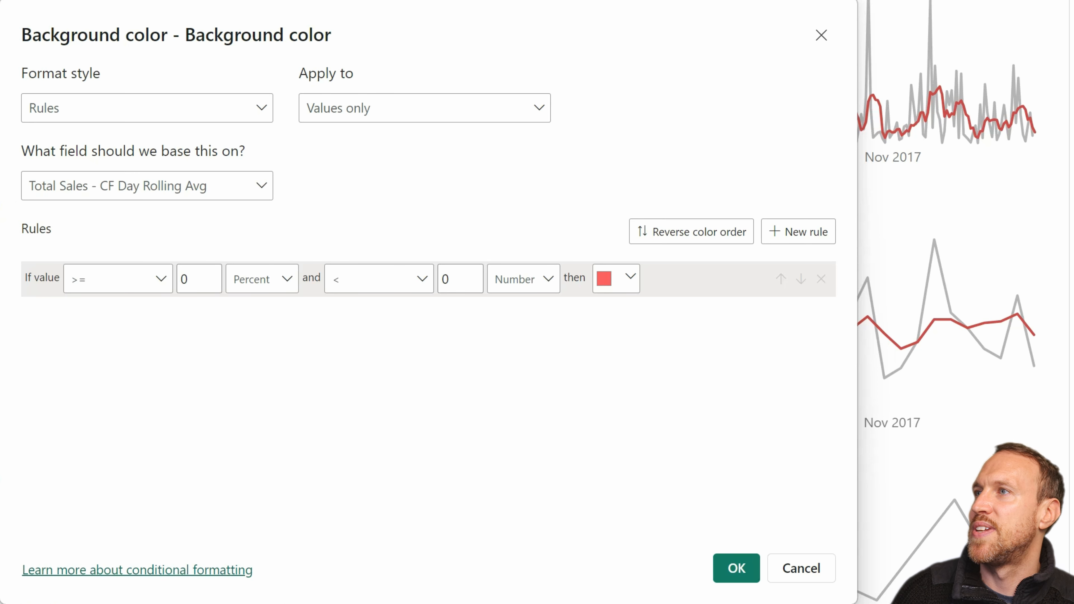
# Step: Add two more background color rules and set the lower bound type of all three rules to Number
pyautogui.click(798, 232)
pyautogui.click(798, 232)
pyautogui.click(263, 279)
pyautogui.click(269, 317)
pyautogui.click(271, 352)
pyautogui.click(271, 378)
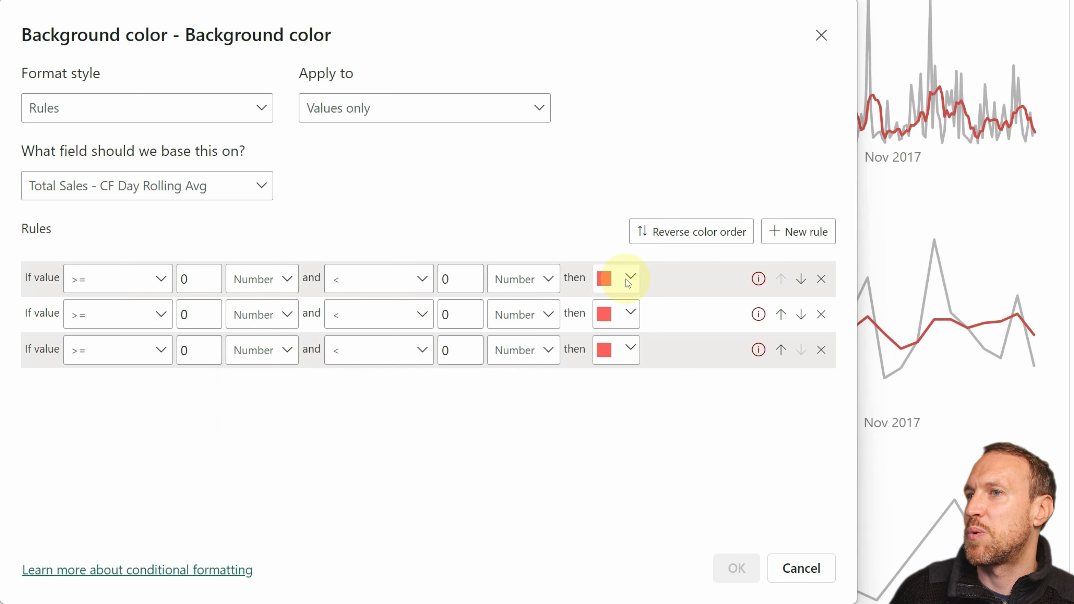
# Step: Color the first rule light red, the second light orange and the third light green
pyautogui.click(630, 278)
pyautogui.click(627, 359)
pyautogui.click(631, 313)
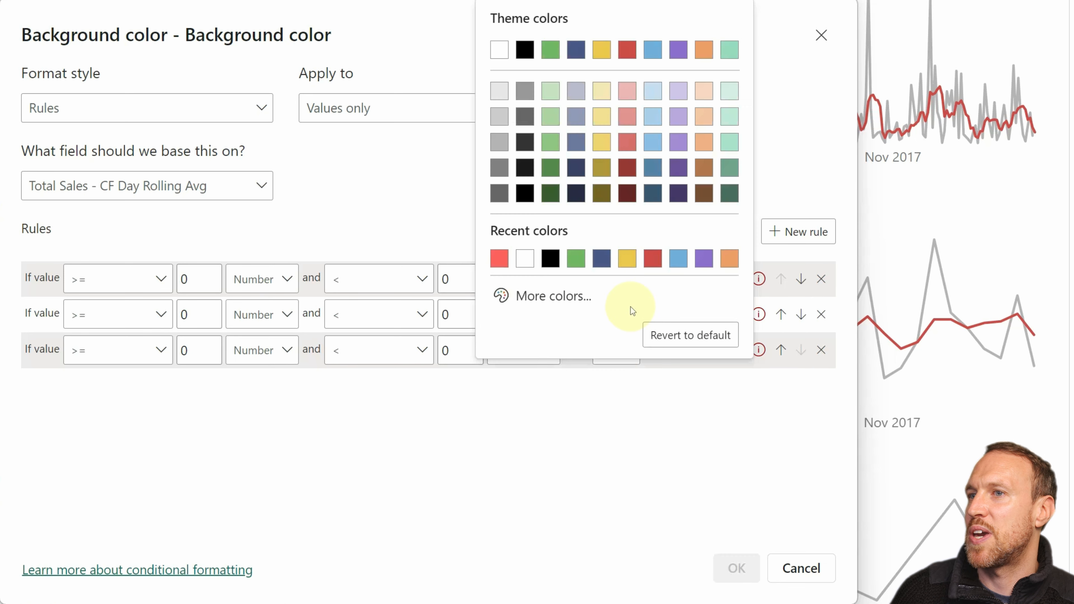
pyautogui.click(704, 91)
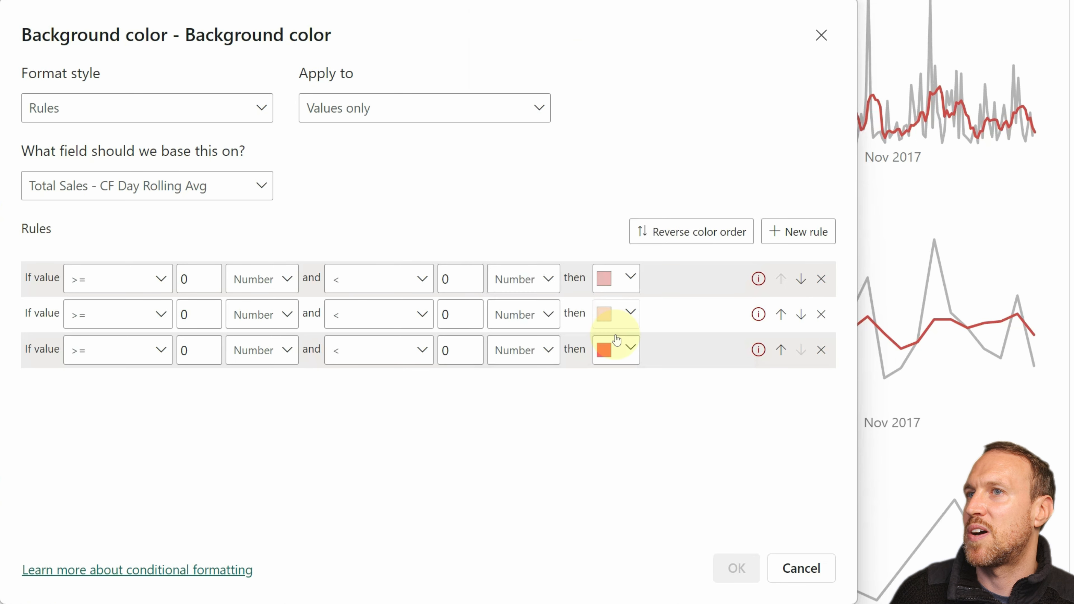
pyautogui.click(619, 351)
pyautogui.click(550, 90)
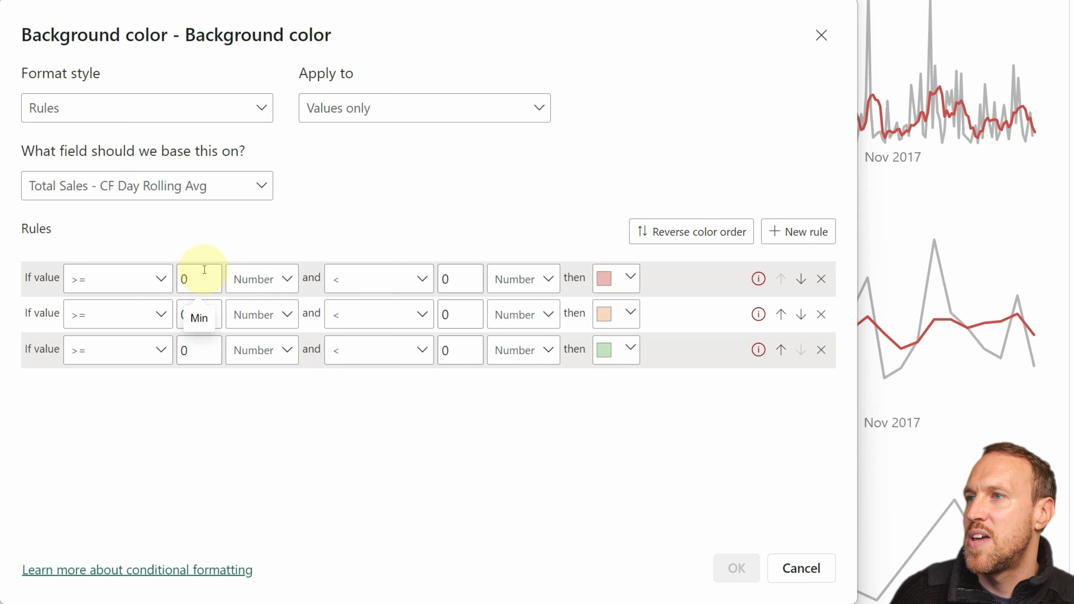
# Step: Set the first rule's lower bound to Min and the third rule's upper bound to Max
pyautogui.click(205, 269)
pyautogui.press('BackSpace')
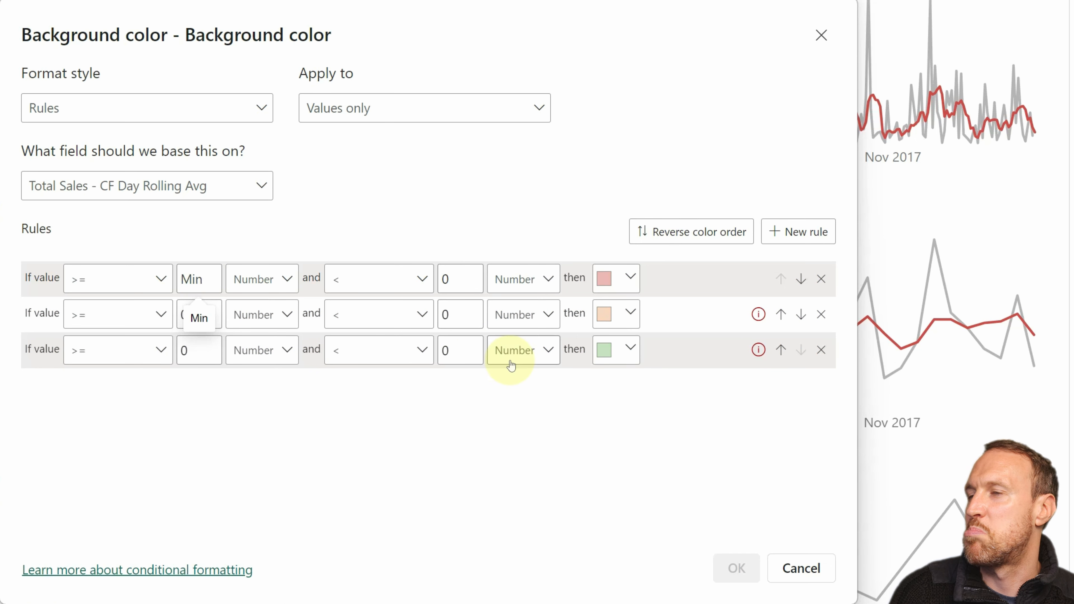
pyautogui.click(465, 353)
pyautogui.press('BackSpace')
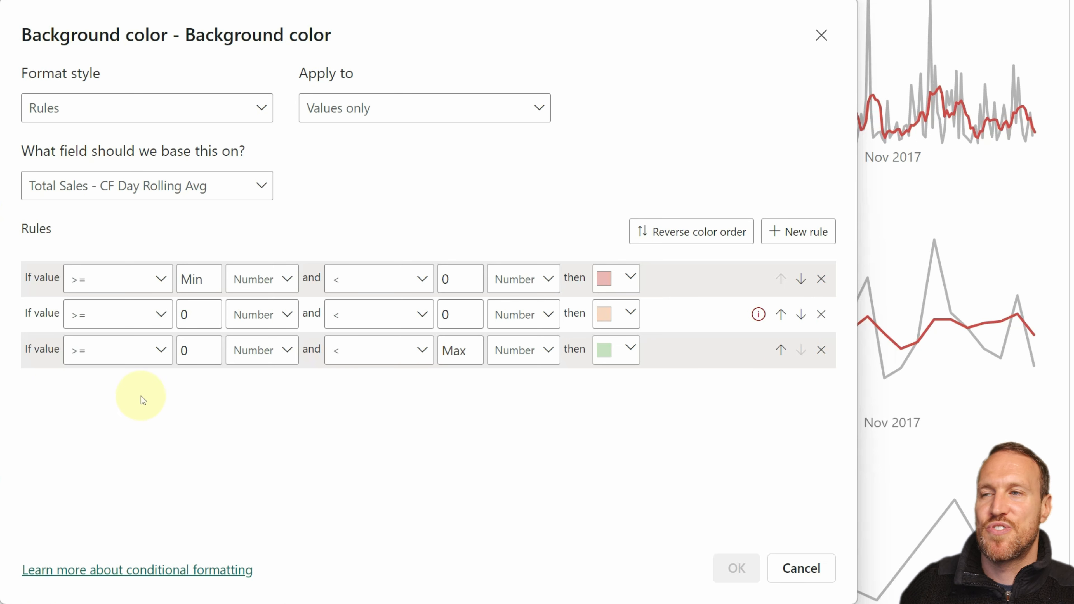
# Step: Make the second rule match values equal to 0 and the third values greater than 0, and apply the rules
pyautogui.click(93, 310)
pyautogui.click(80, 407)
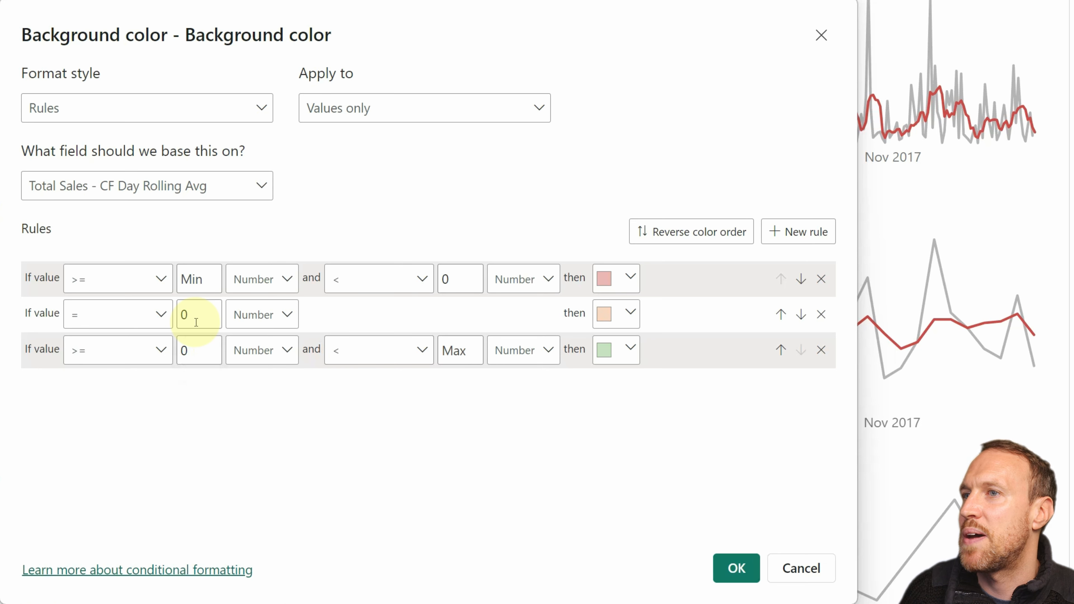
pyautogui.click(135, 351)
pyautogui.click(141, 392)
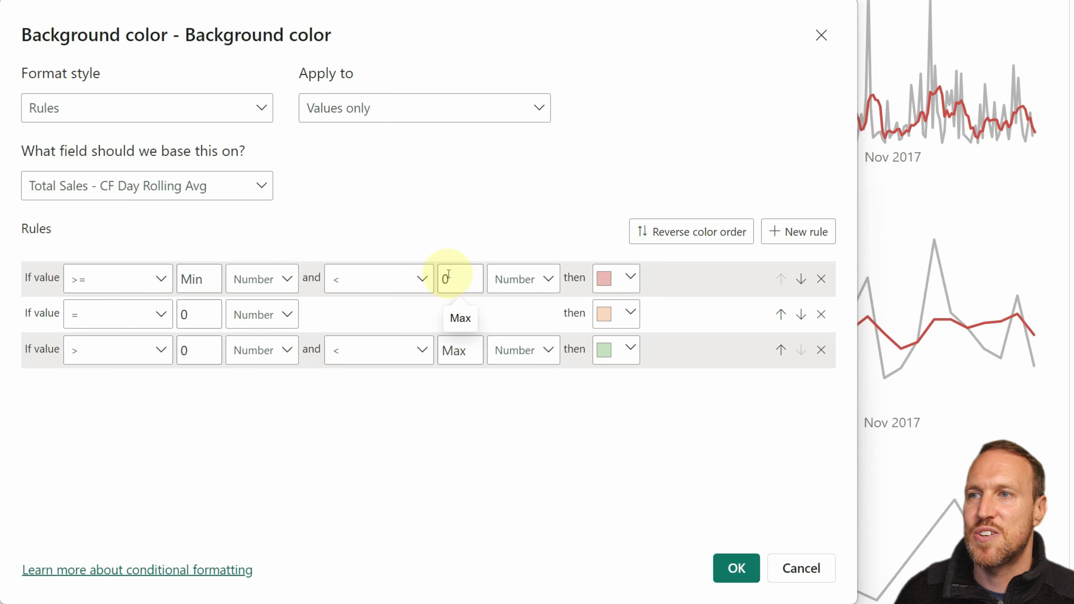
pyautogui.click(737, 568)
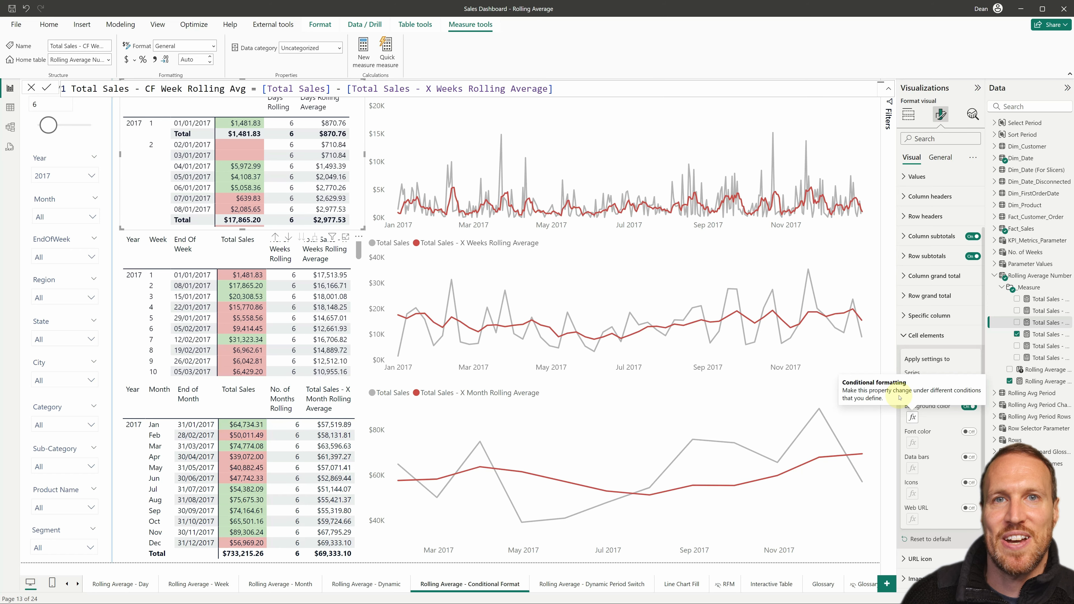
# Step: Open the Rolling Average - Dynamic Period Switch page and view the rolling average by Weeks and by Months
pyautogui.click(611, 586)
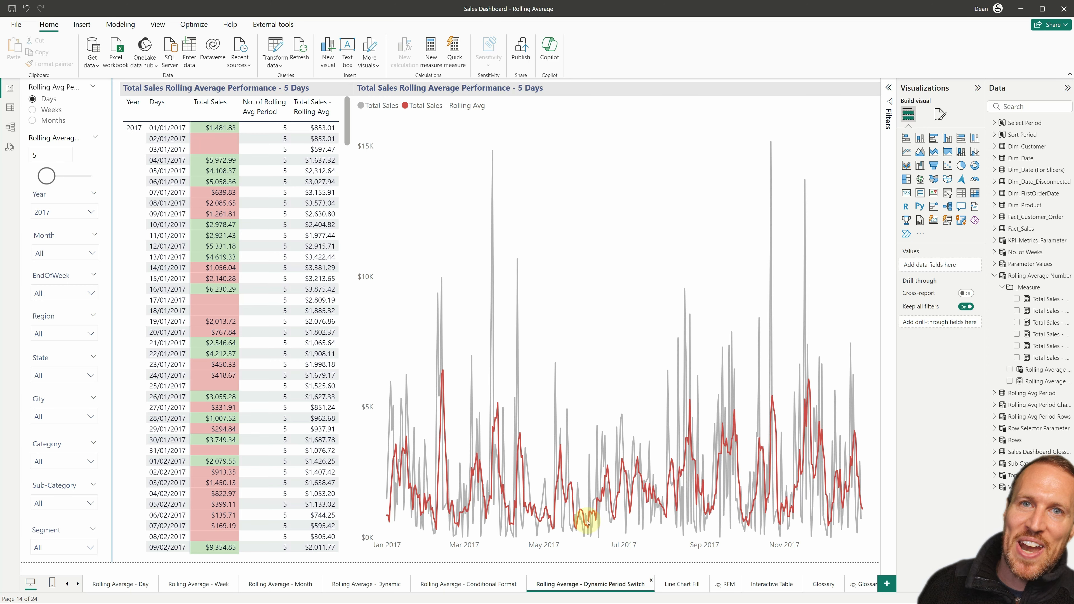
pyautogui.click(347, 112)
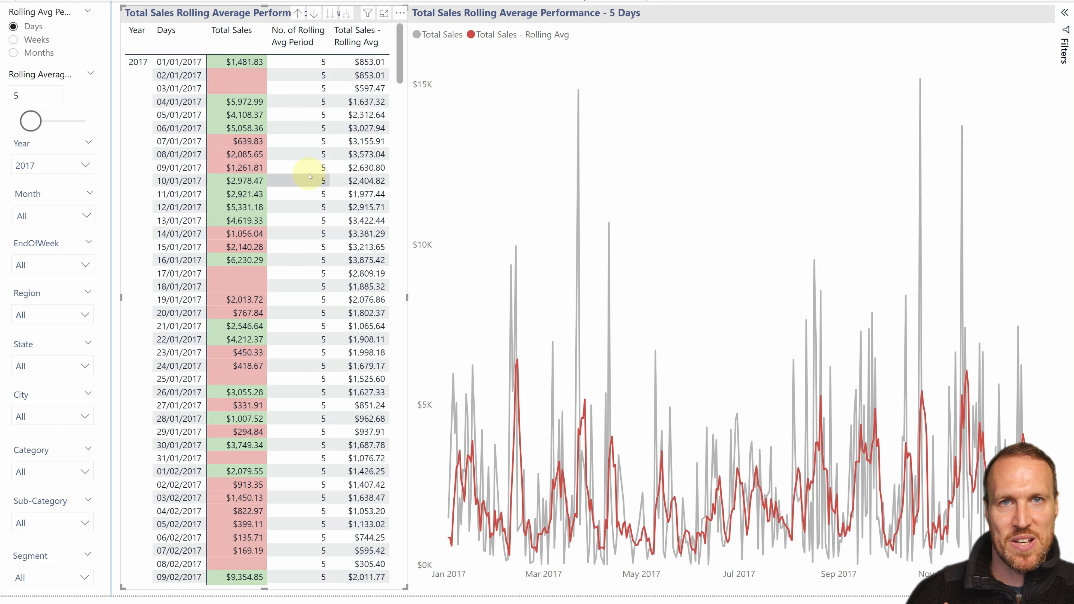
pyautogui.moveTo(889, 354)
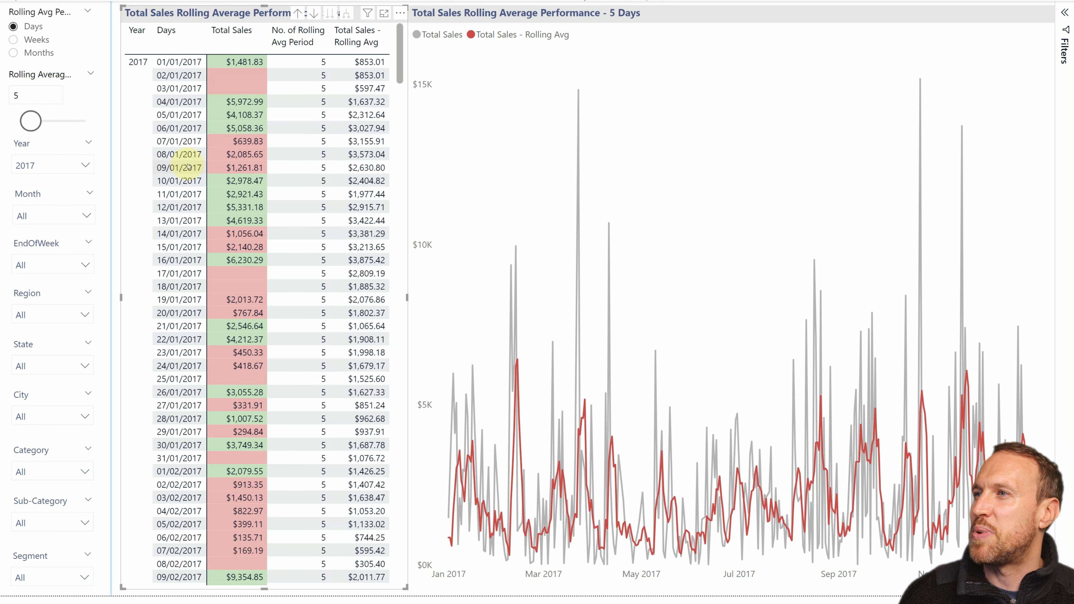
pyautogui.click(44, 40)
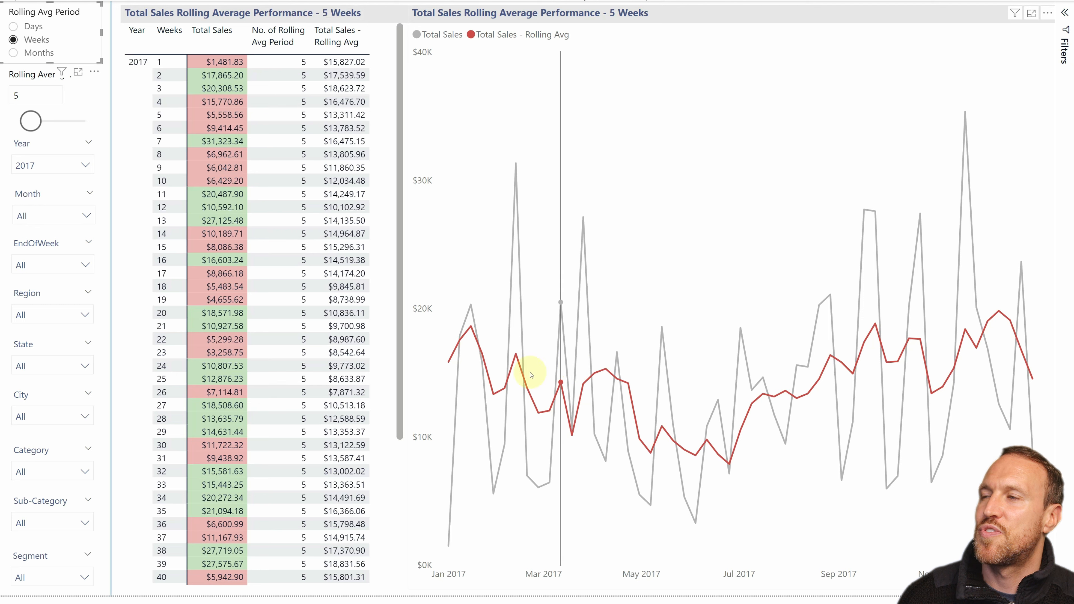
pyautogui.click(44, 59)
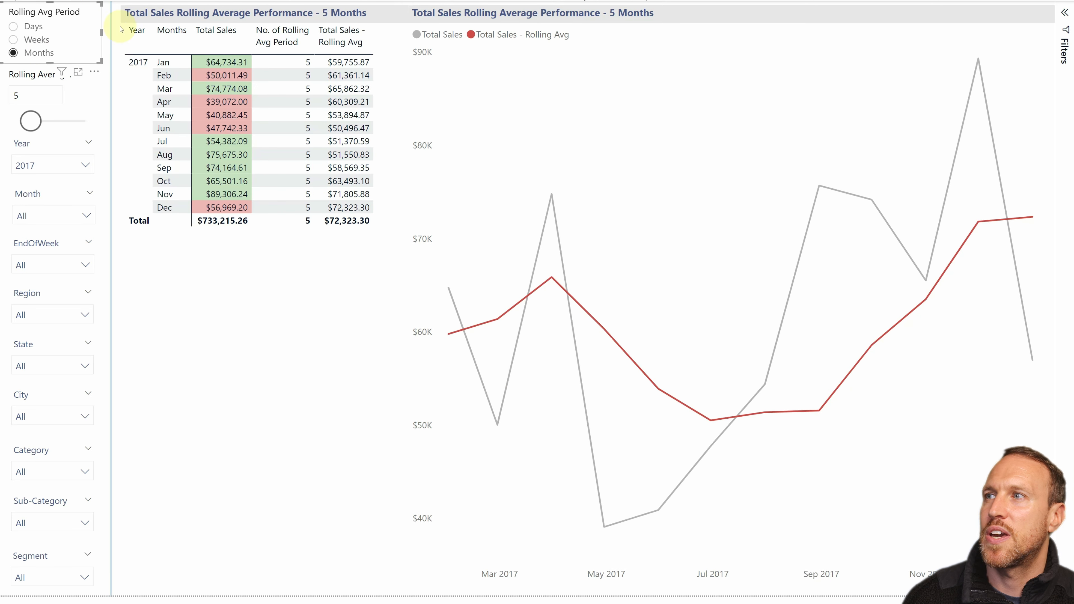
# Step: View the monthly rolling average with a period number of 3 and the weekly one with 7
pyautogui.moveTo(34, 126); pyautogui.dragTo(32, 126)
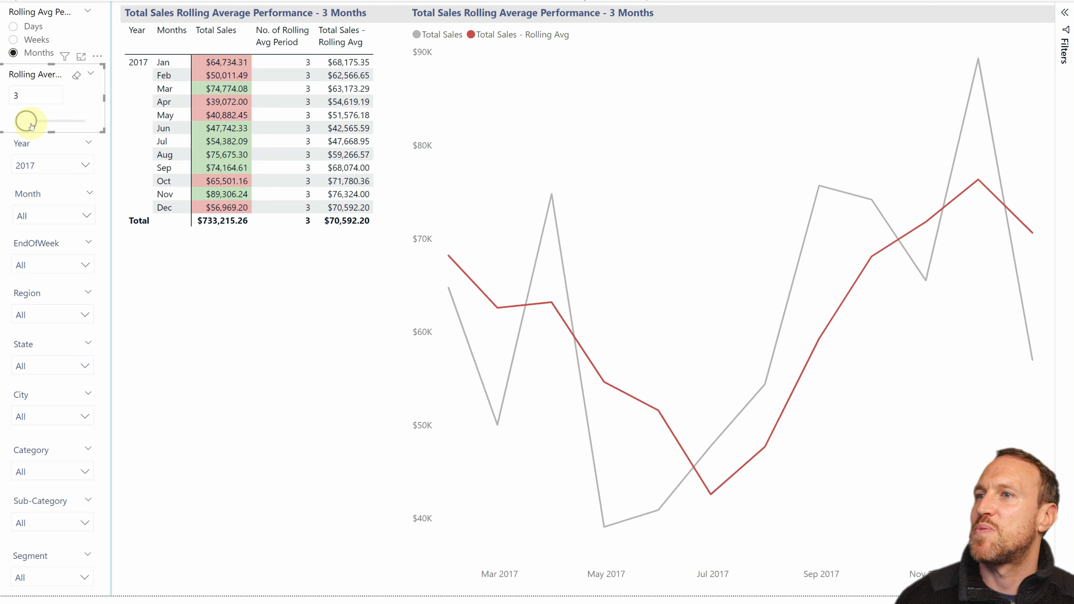
pyautogui.click(38, 43)
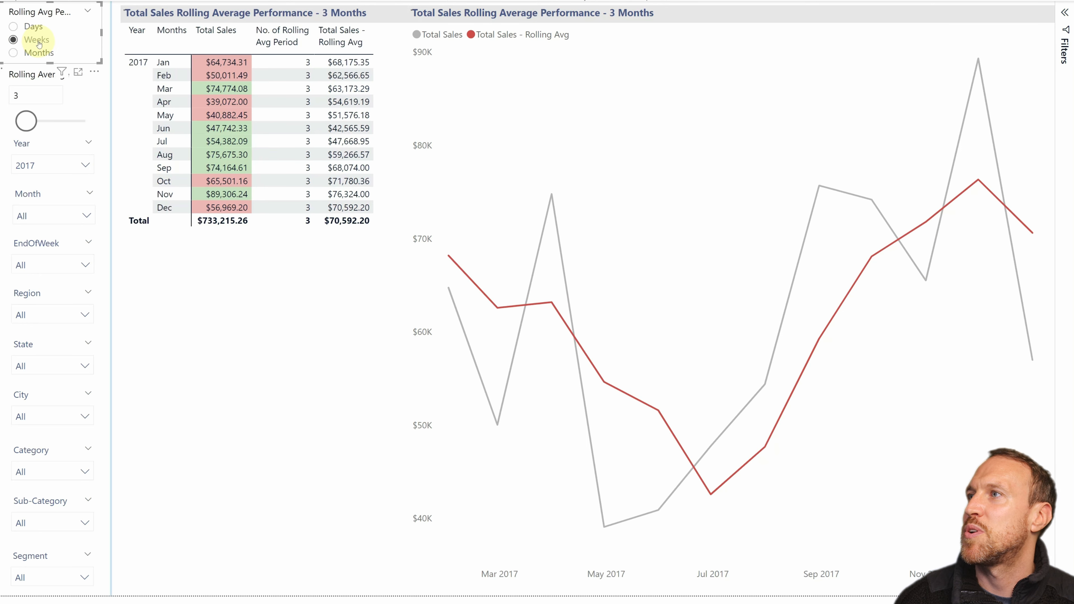
pyautogui.moveTo(26, 121); pyautogui.dragTo(39, 126)
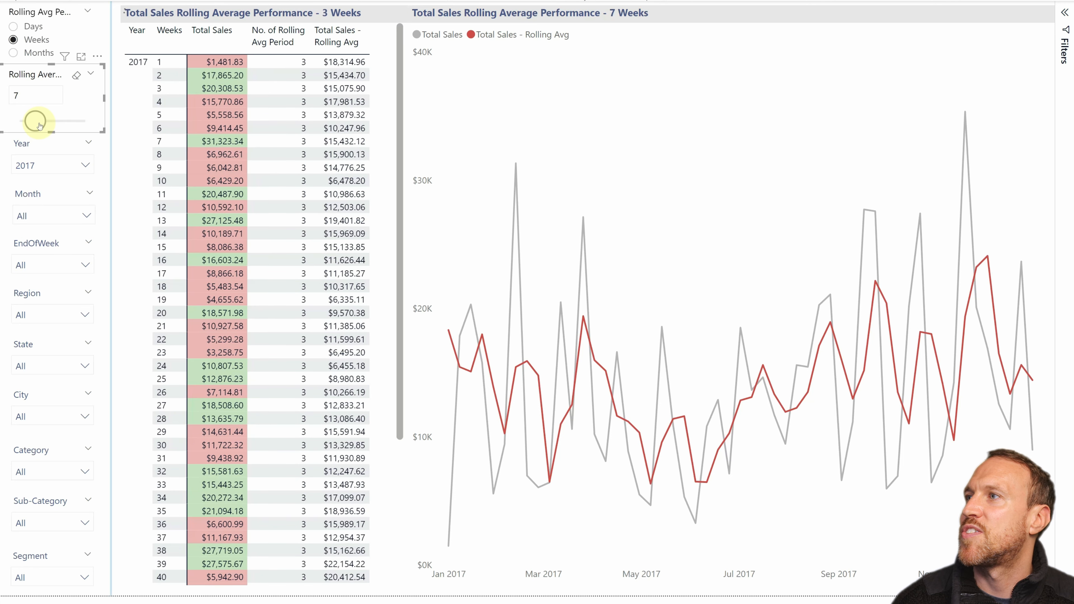
# Step: View the rolling average by Days with a period number of 14, compare it with Weeks and Months, and return to Days
pyautogui.click(33, 28)
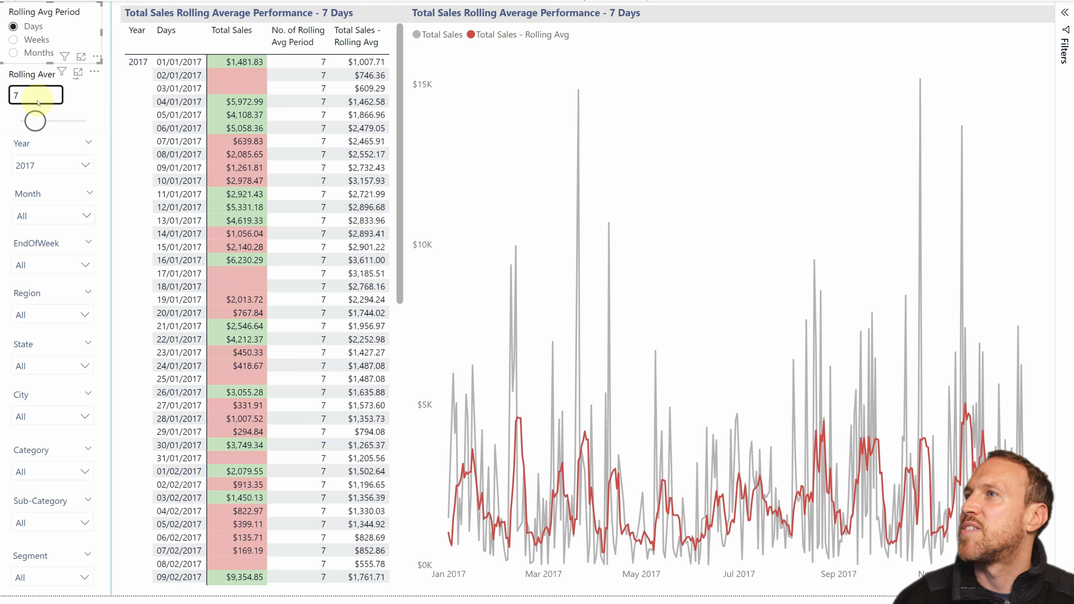
pyautogui.moveTo(37, 124); pyautogui.dragTo(52, 122)
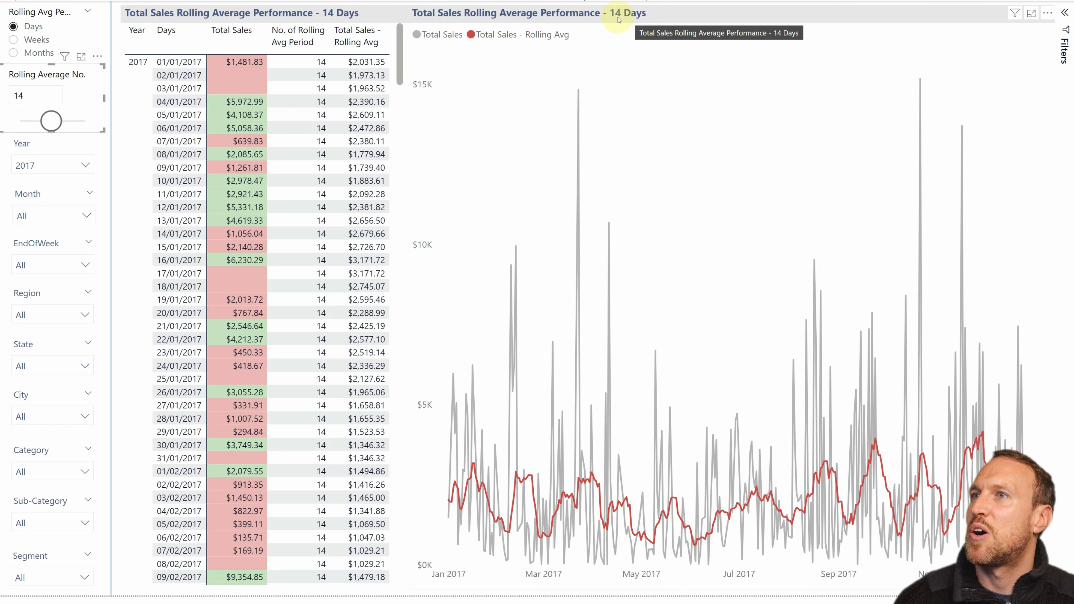
pyautogui.click(37, 40)
pyautogui.click(37, 54)
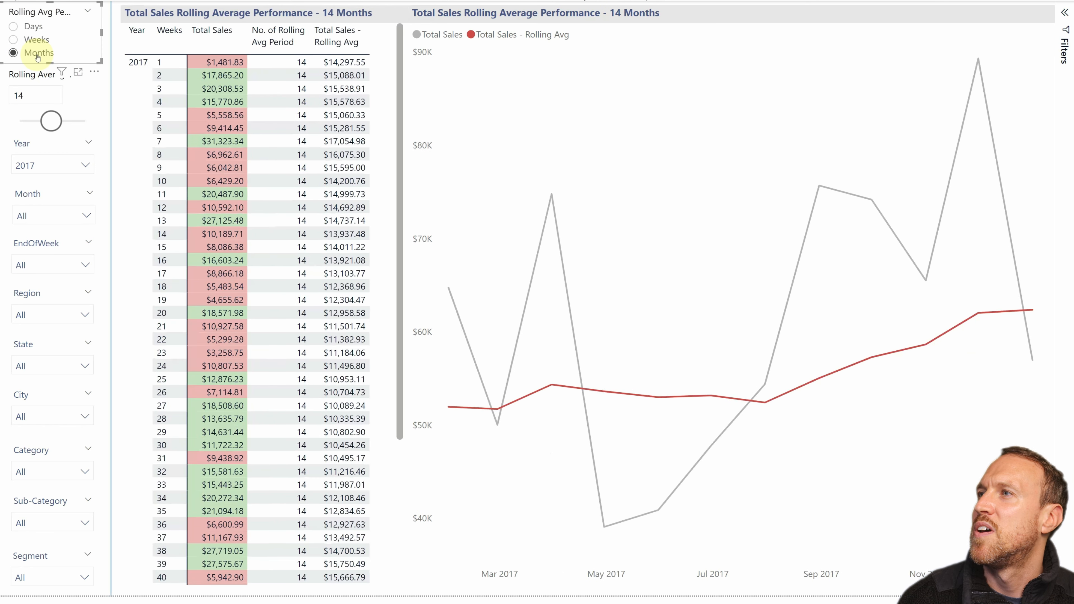
pyautogui.click(31, 27)
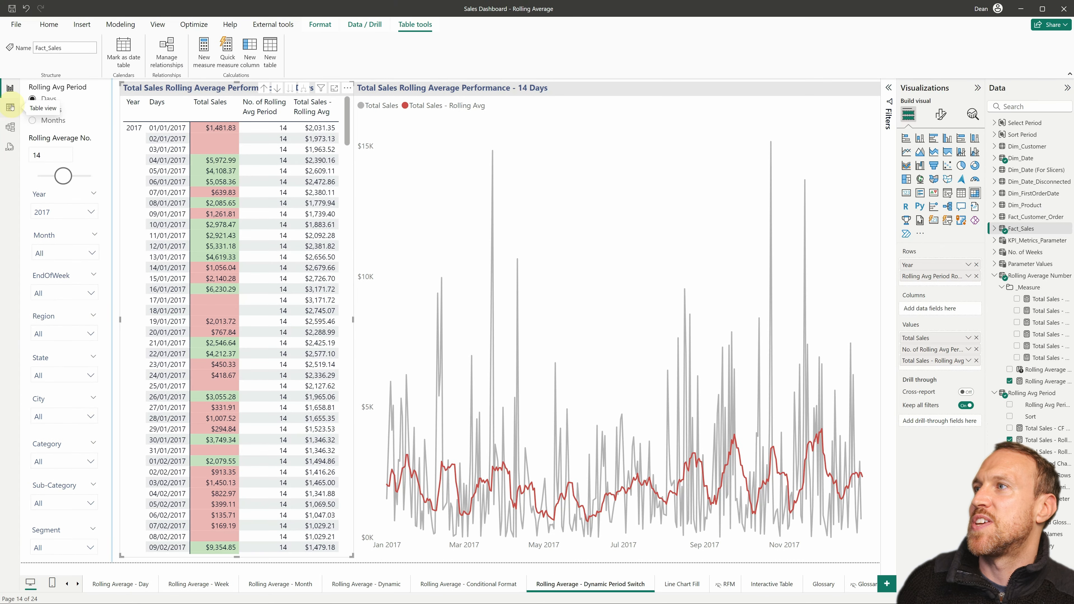
# Step: Display the Rolling Avg Period table's rows in the table view
pyautogui.click(10, 108)
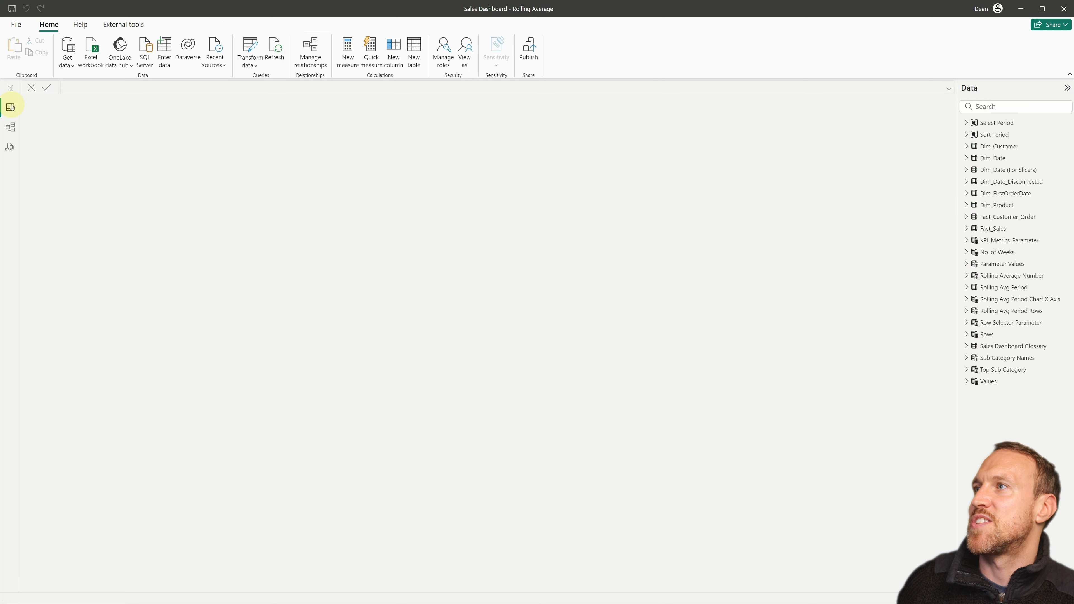
pyautogui.click(1006, 289)
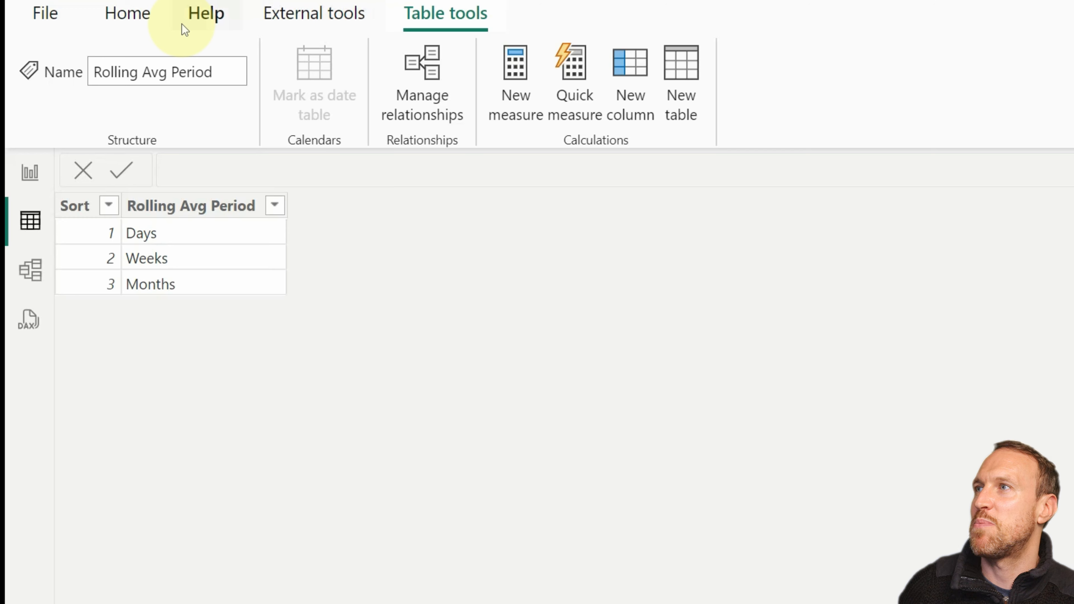
# Step: Start a new manually entered table with a first column named Sort containing 1, 2 and 3
pyautogui.click(128, 14)
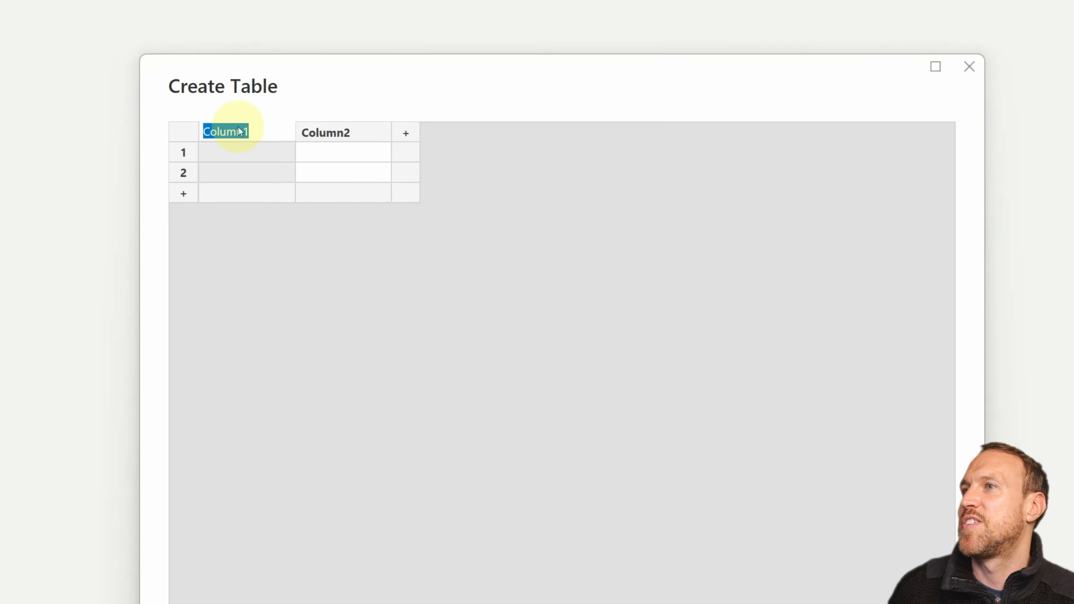
pyautogui.write('Sort')
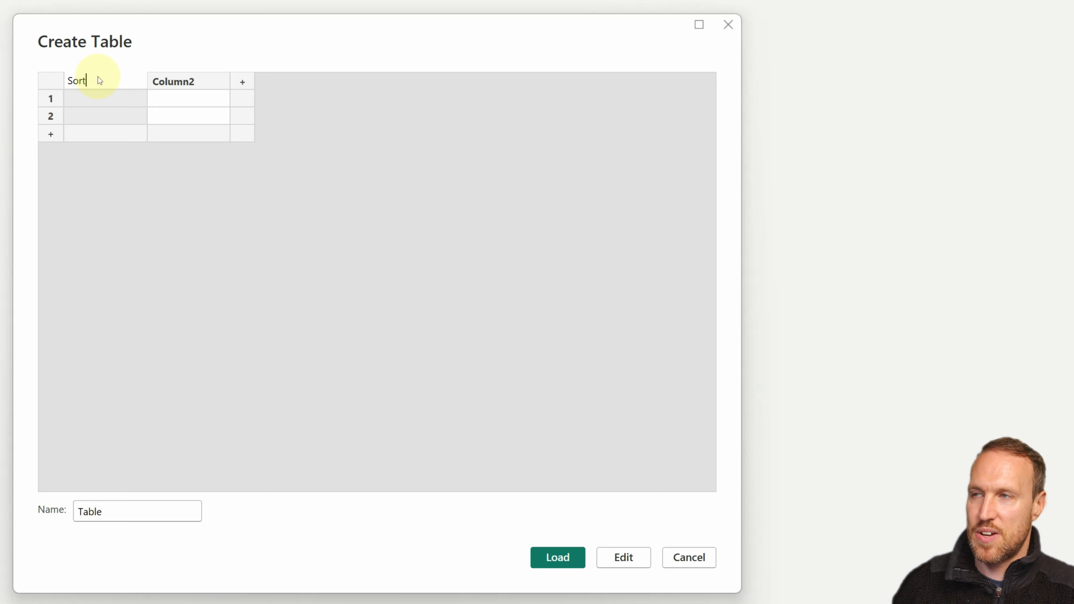
pyautogui.click(105, 99)
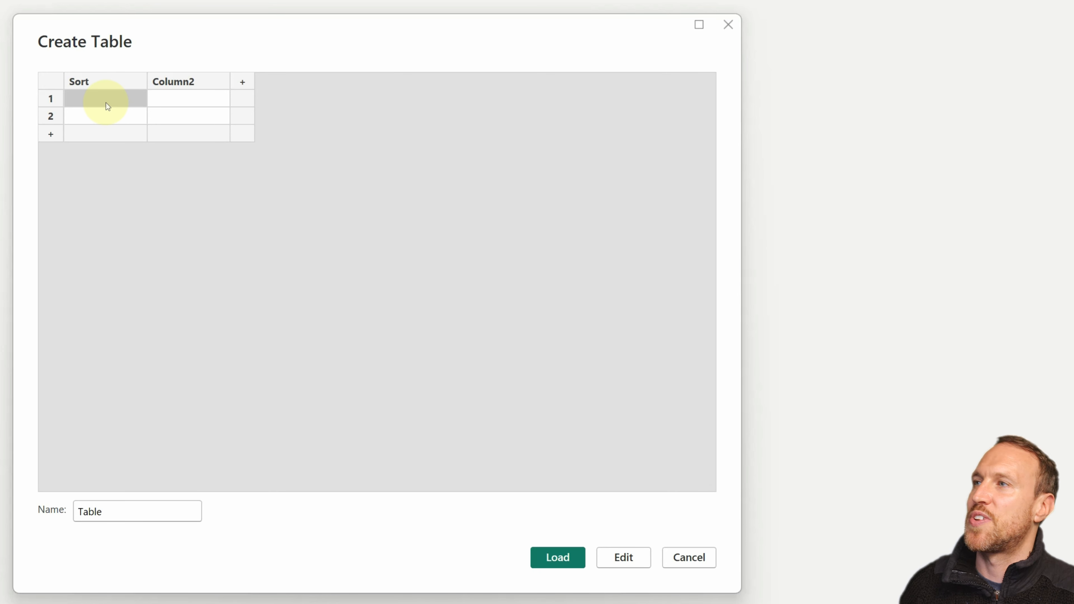
pyautogui.click(108, 106)
pyautogui.write('1')
pyautogui.click(92, 113)
pyautogui.write('2')
pyautogui.press('Return')
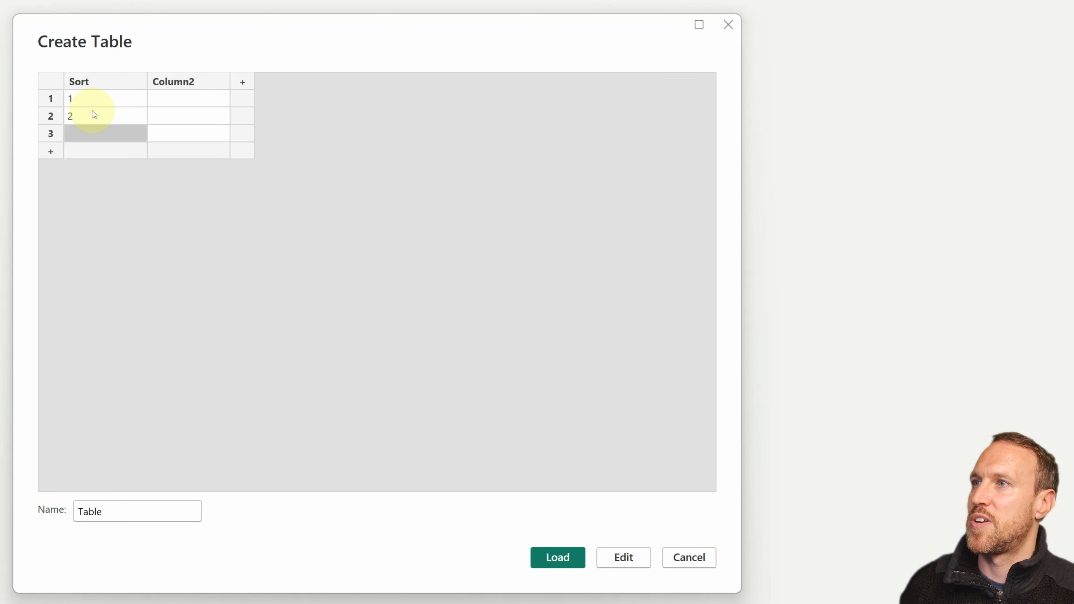
pyautogui.write('3')
# Step: Fill the new table's second column with Days, Weeks and Months
pyautogui.click(189, 98)
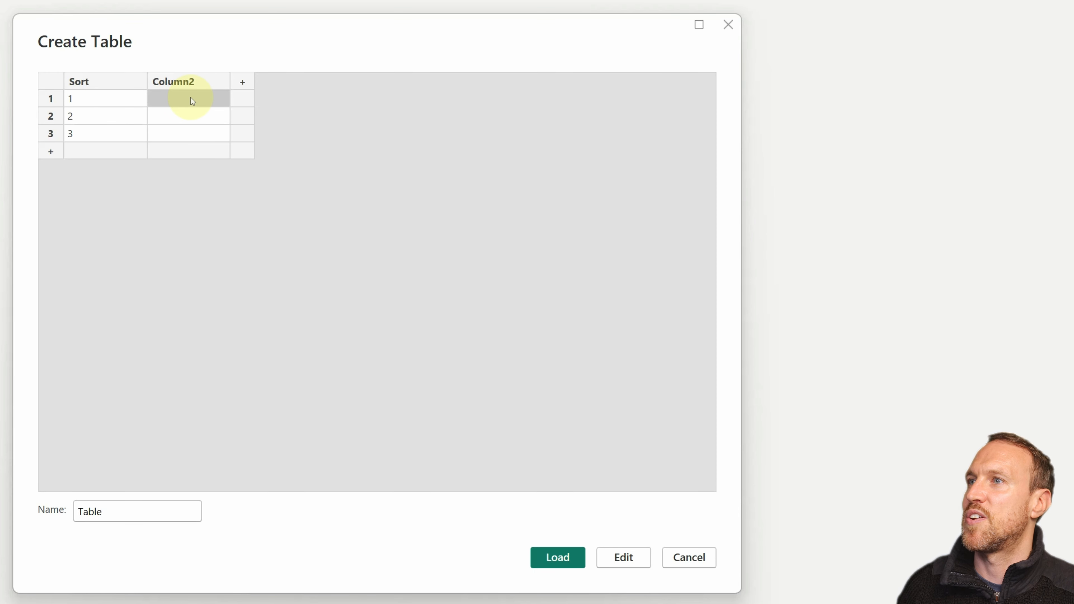
pyautogui.write('Days')
pyautogui.click(194, 119)
pyautogui.write('Weeks')
pyautogui.click(193, 135)
pyautogui.write('Months')
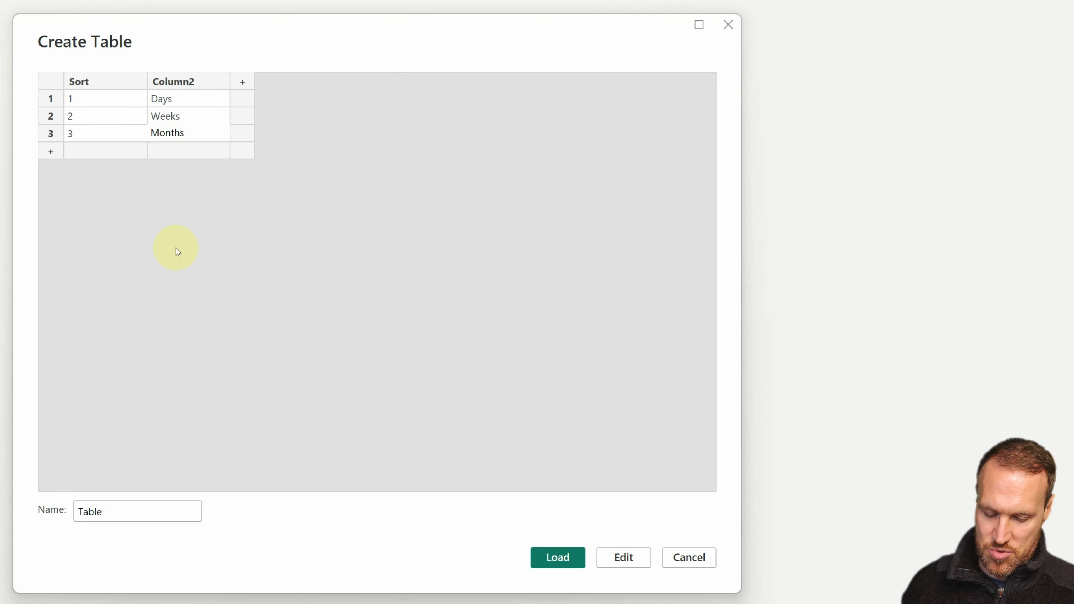
# Step: Name the new table and its second column Roling Avg Period, and leave the table dialog
pyautogui.doubleClick(187, 80)
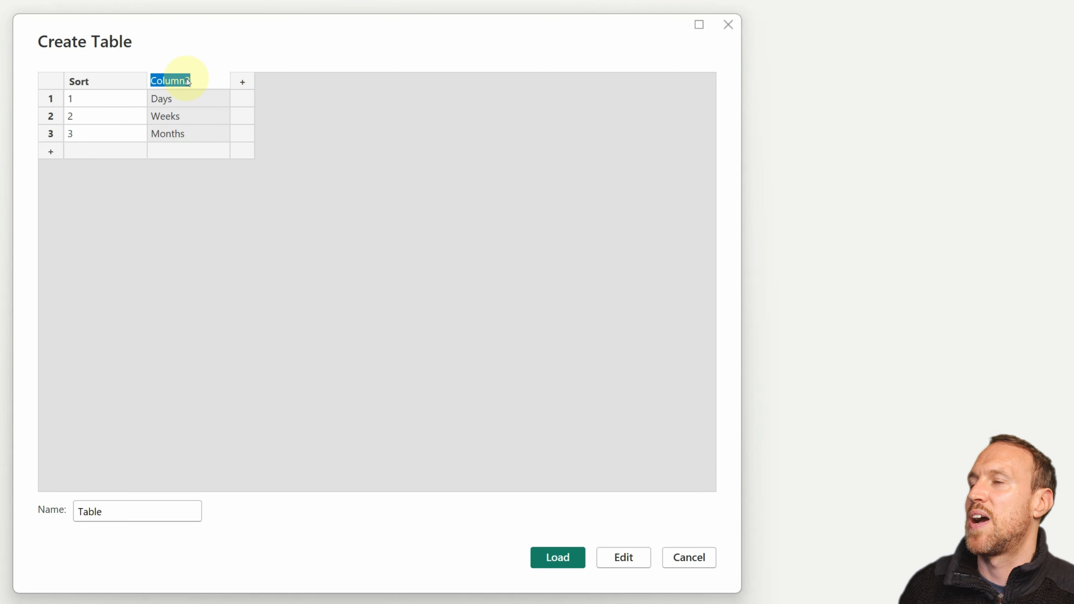
pyautogui.write('Roling A')
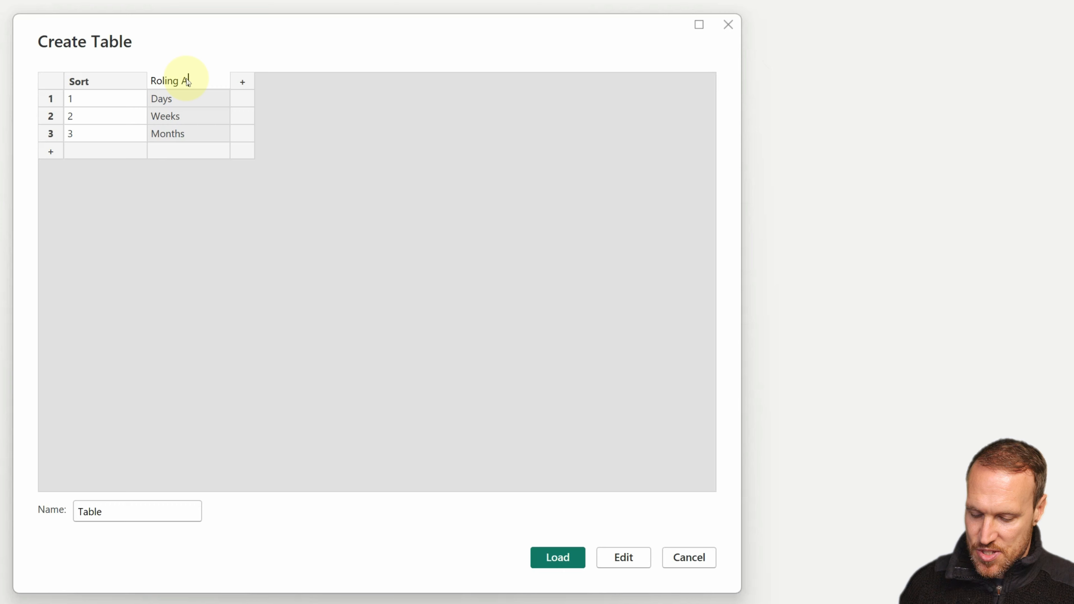
pyautogui.write('vg Period')
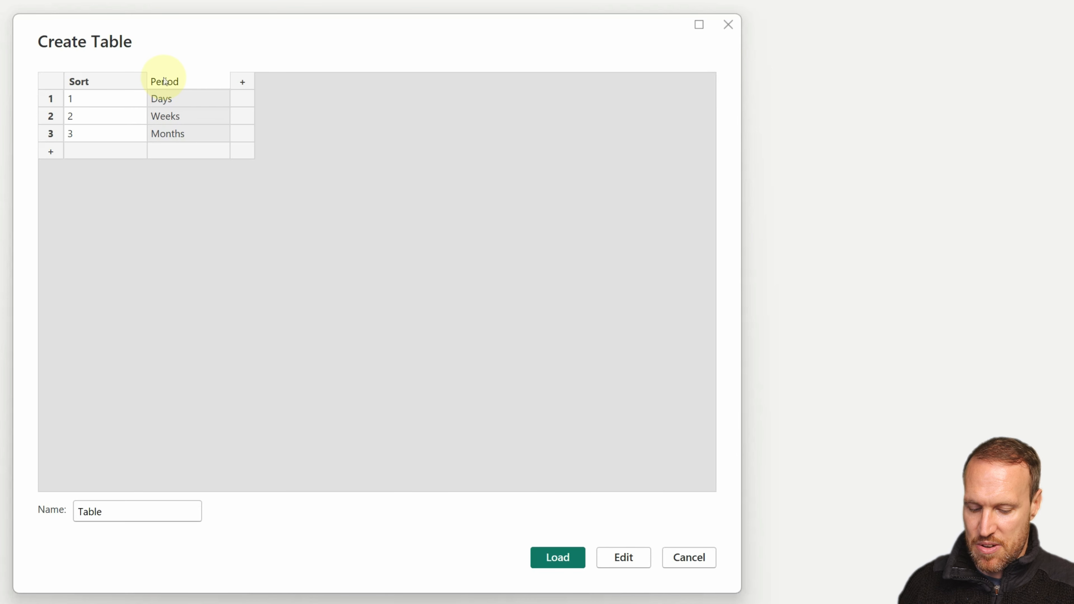
pyautogui.moveTo(189, 80); pyautogui.dragTo(111, 57)
pyautogui.hotkey('ctrl', 'c')
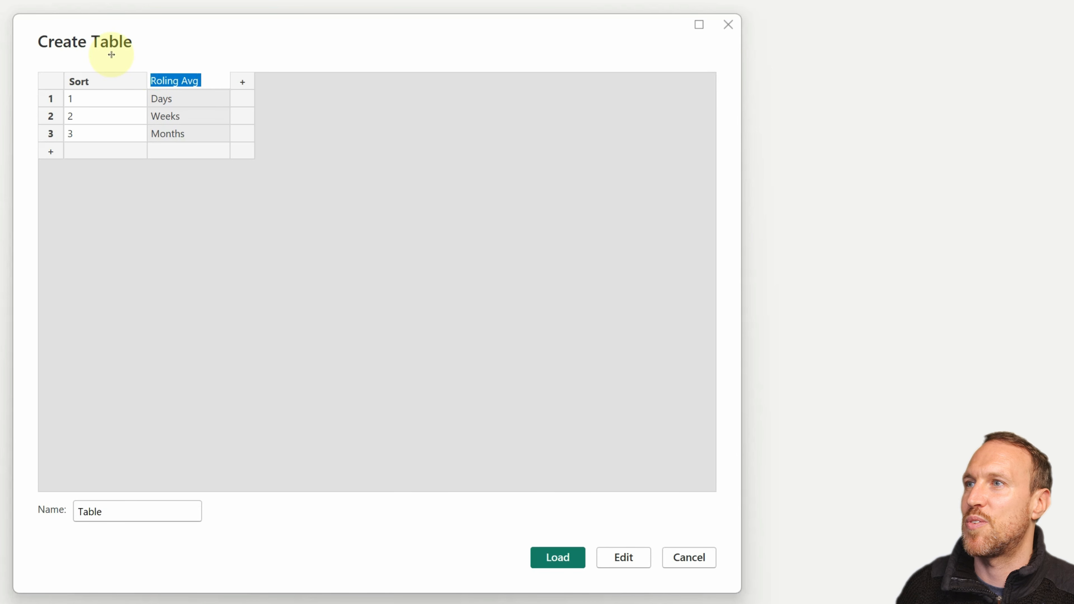
pyautogui.click(194, 512)
pyautogui.hotkey('ctrl', 'v')
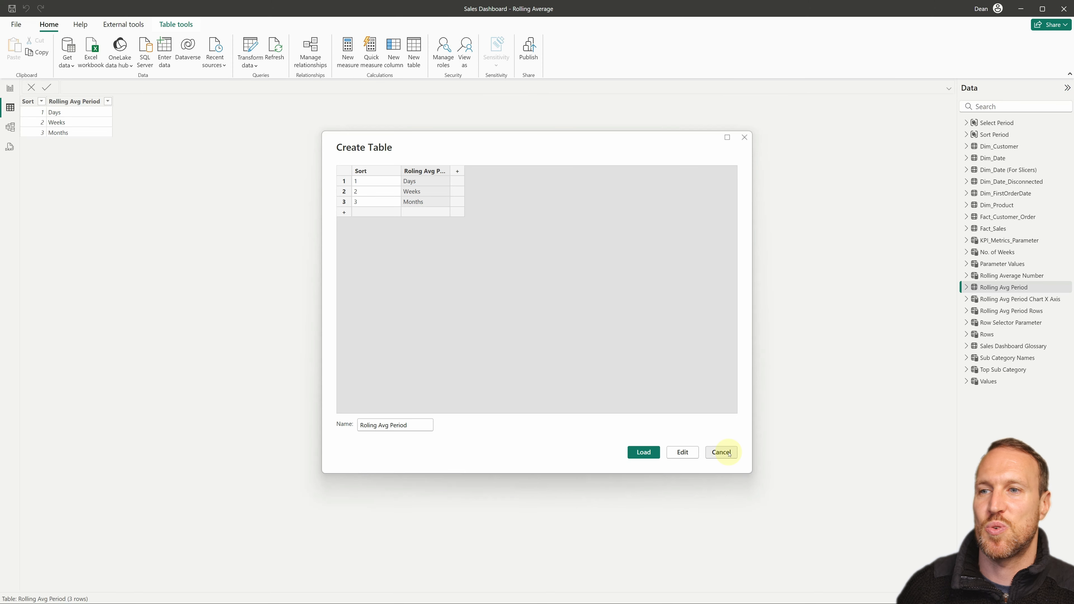
pyautogui.click(722, 452)
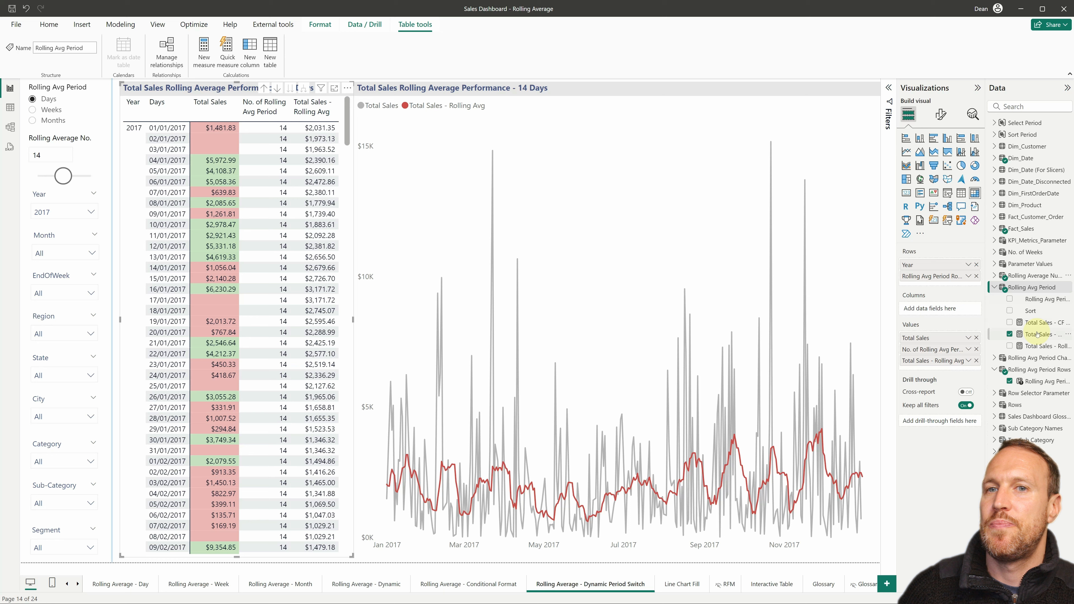
# Step: Inspect the Rolling Avg Period table's two columns and the period slicer's style, single-select and header settings
pyautogui.click(1039, 299)
pyautogui.click(1034, 312)
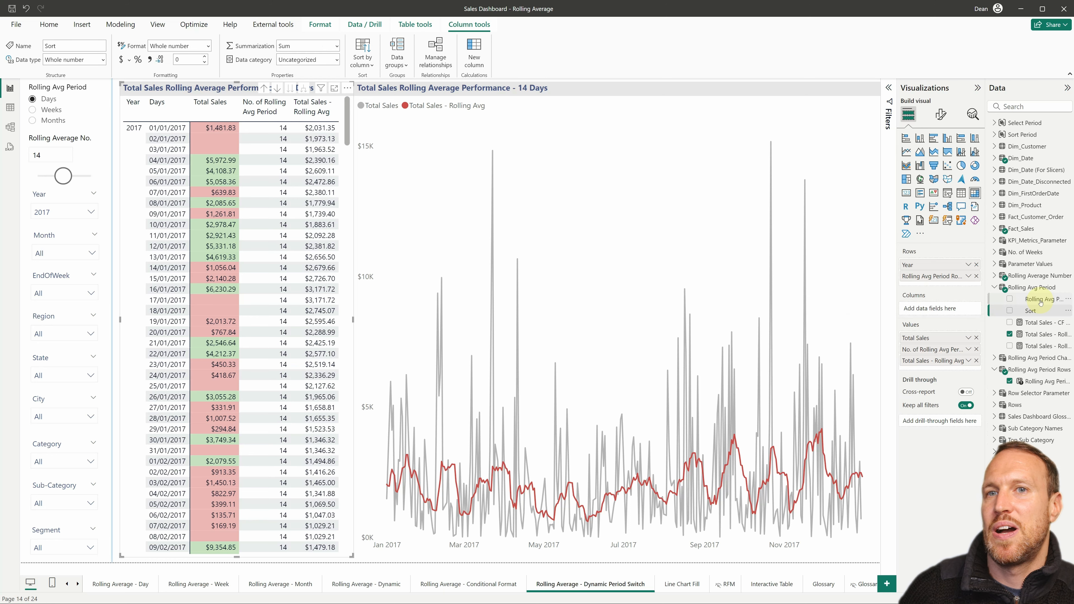
pyautogui.click(43, 110)
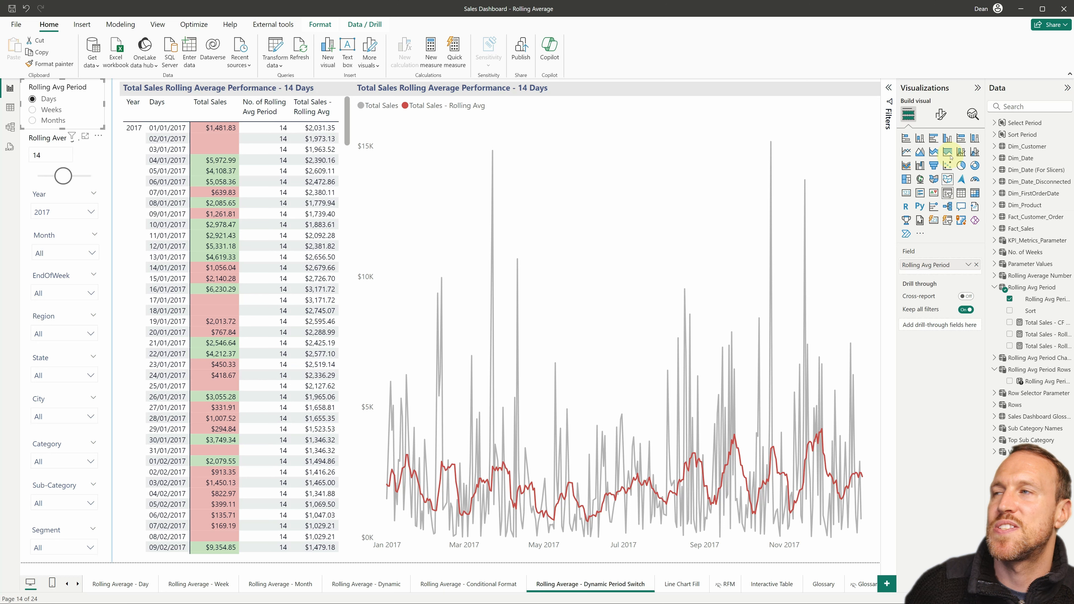
pyautogui.click(941, 114)
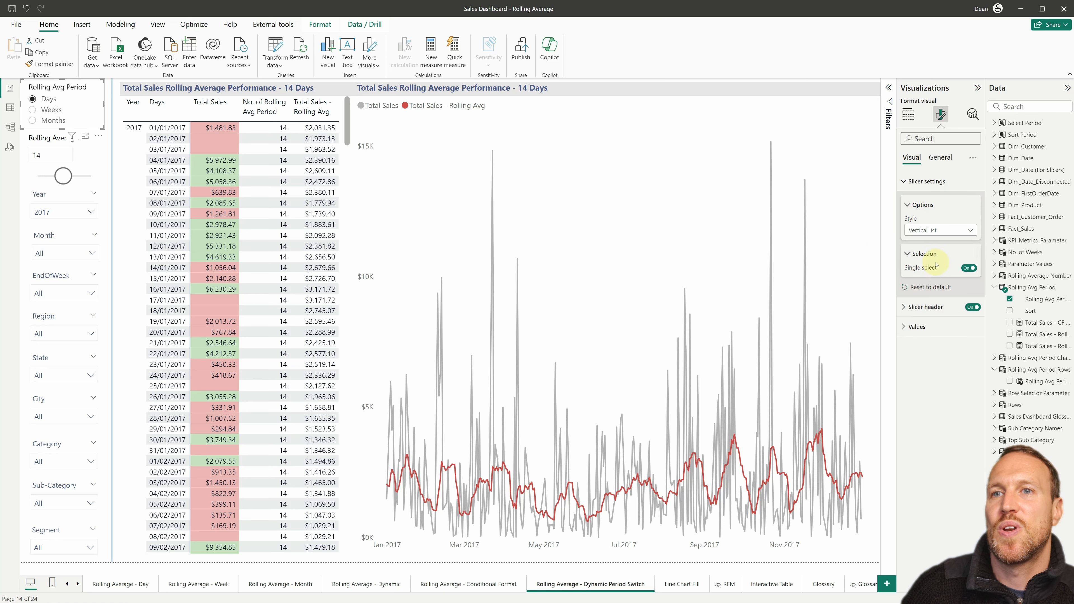
pyautogui.click(924, 307)
pyautogui.click(924, 307)
pyautogui.click(919, 205)
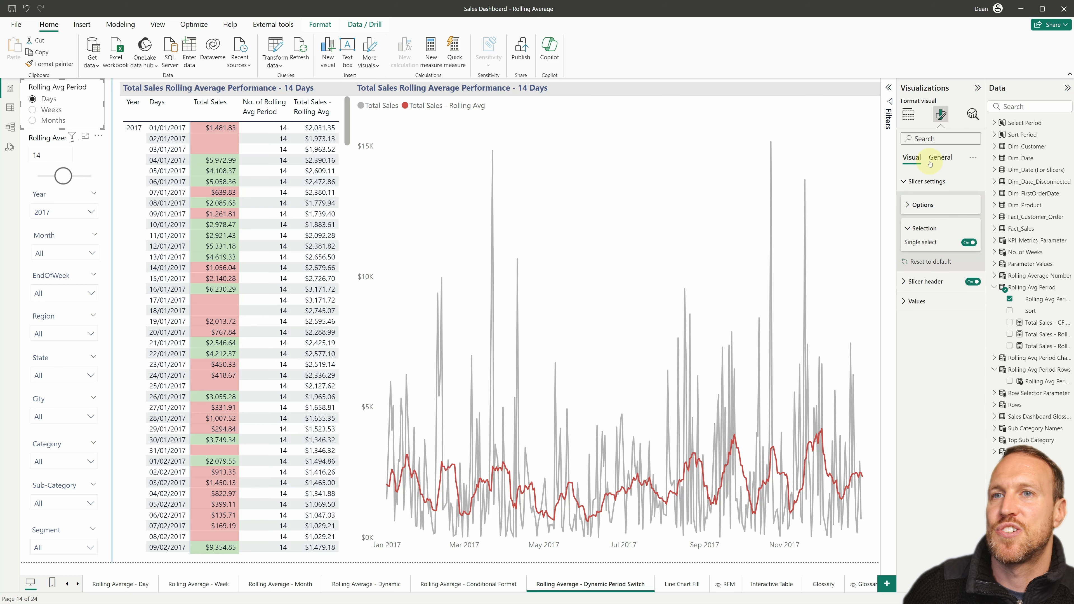
pyautogui.click(909, 115)
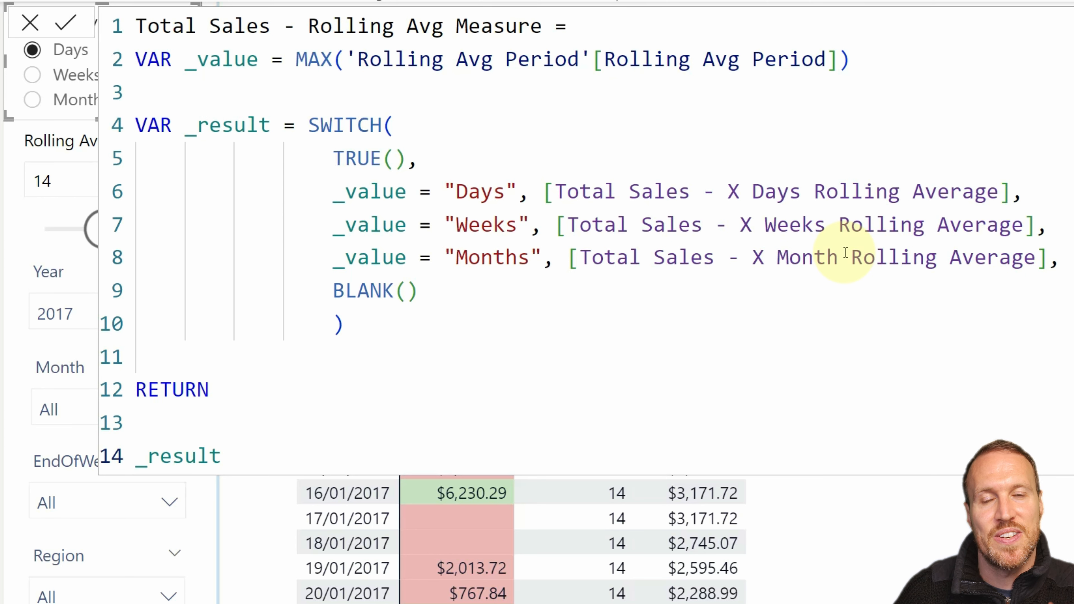
# Step: Examine how the _value variable takes the MAX of Rolling Avg Period in the Total Sales - Rolling Avg Measure
pyautogui.click(196, 61)
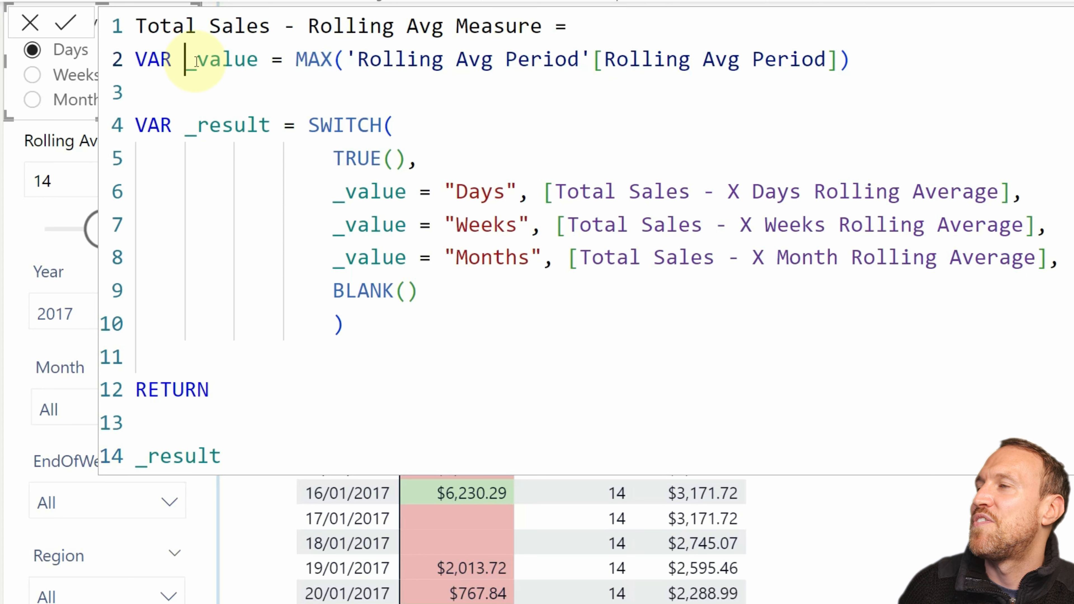
pyautogui.moveTo(918, 72); pyautogui.dragTo(115, 69)
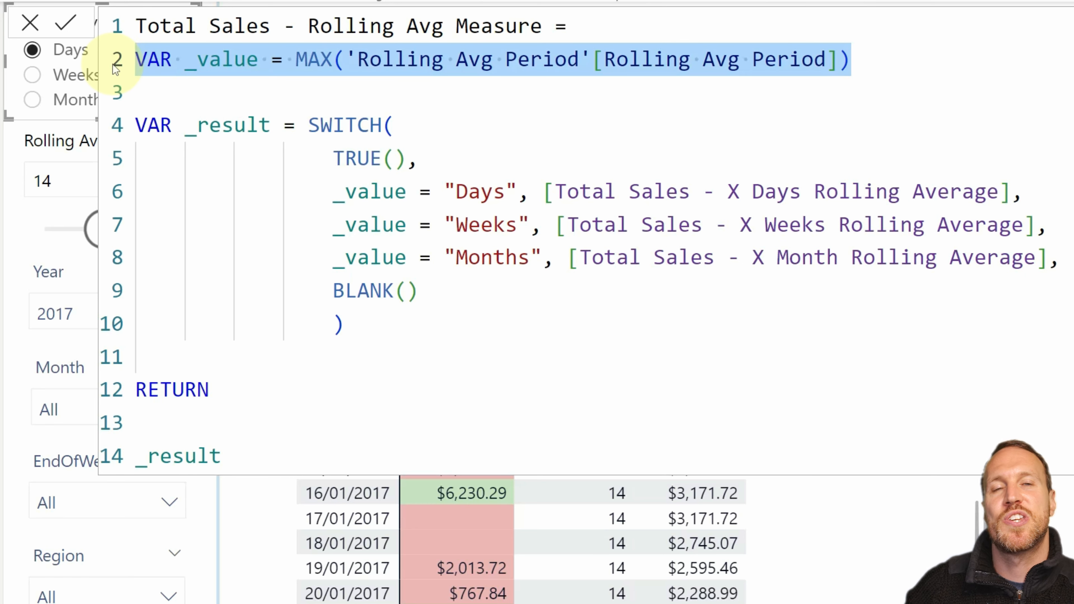
pyautogui.click(495, 94)
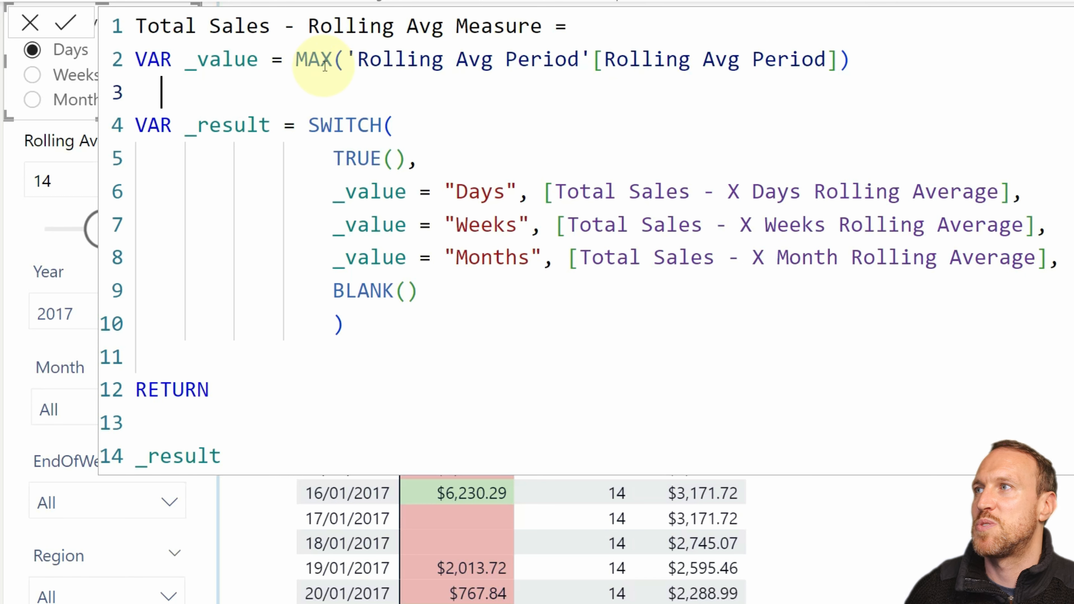
pyautogui.click(262, 62)
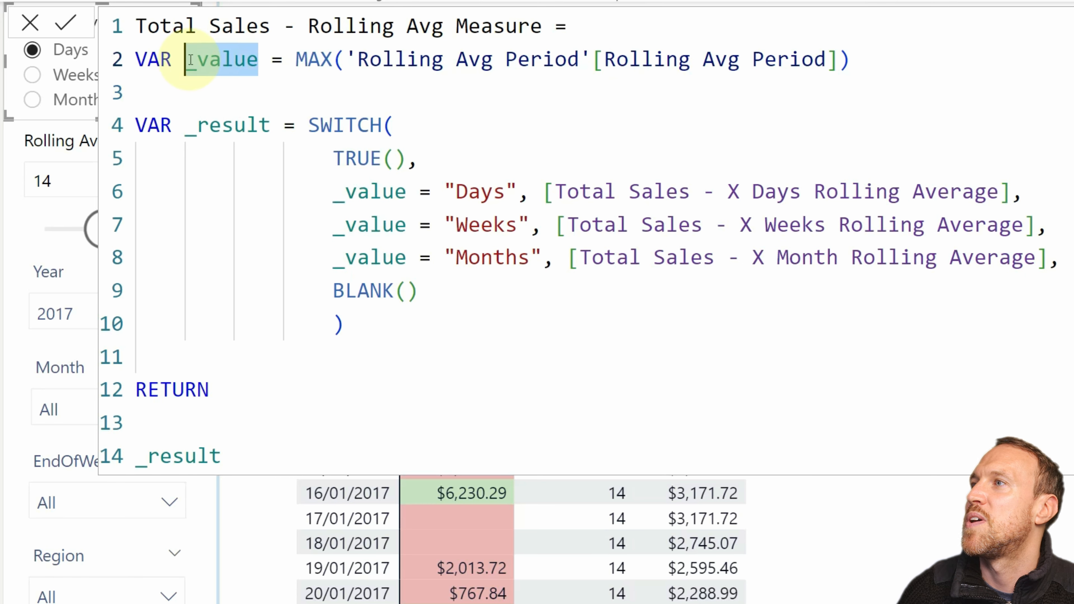
pyautogui.click(308, 59)
pyautogui.moveTo(891, 56); pyautogui.dragTo(296, 60)
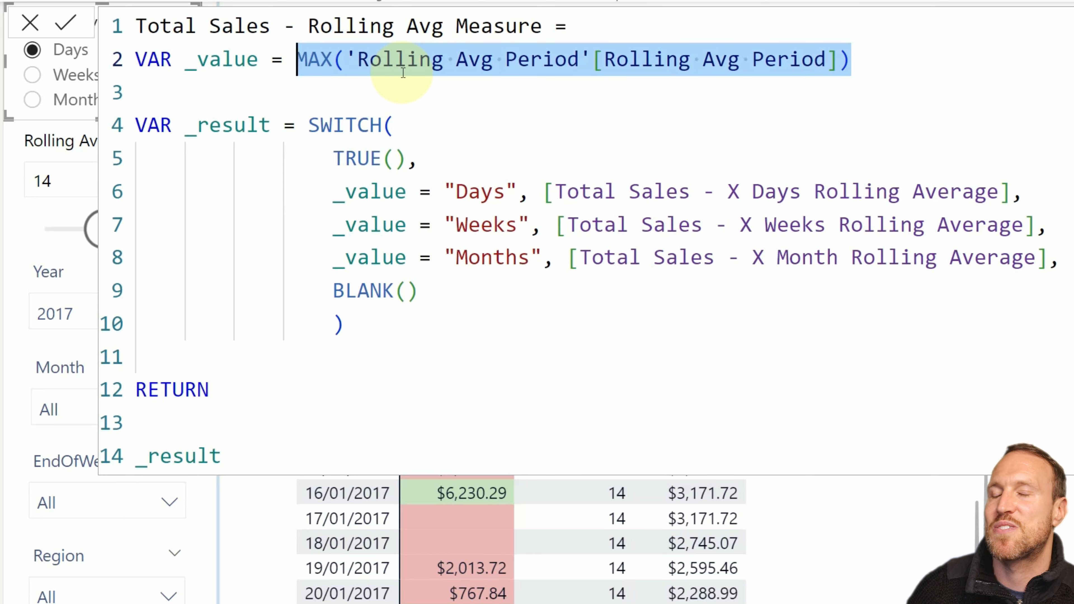
pyautogui.click(368, 59)
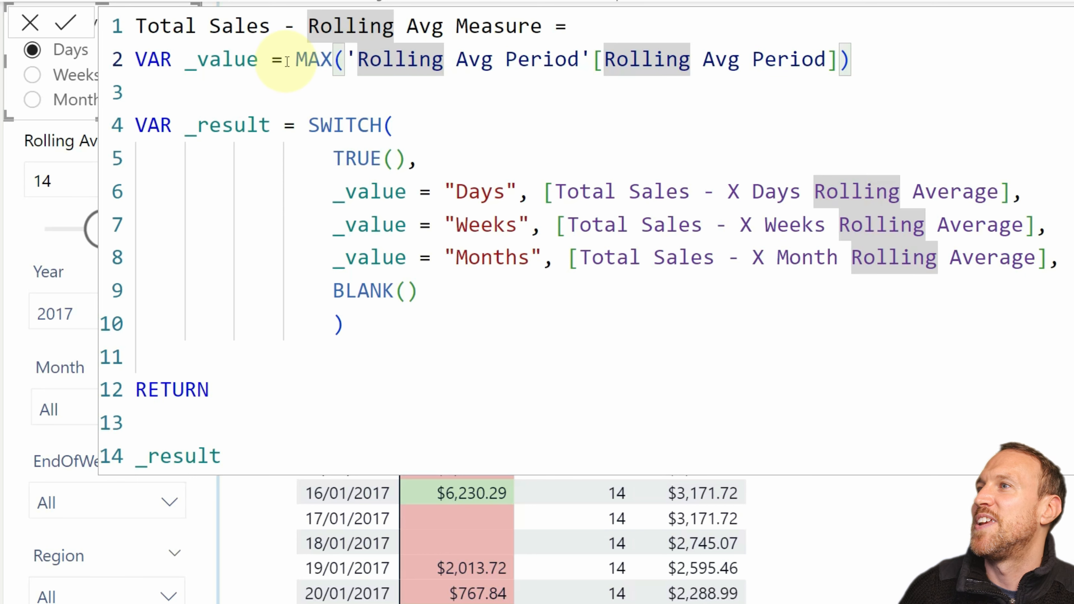
# Step: Examine how the SWITCH branches match _value to the Days, Weeks and Months rolling average measures, with BLANK as the fallback
pyautogui.click(237, 59)
pyautogui.click(346, 192)
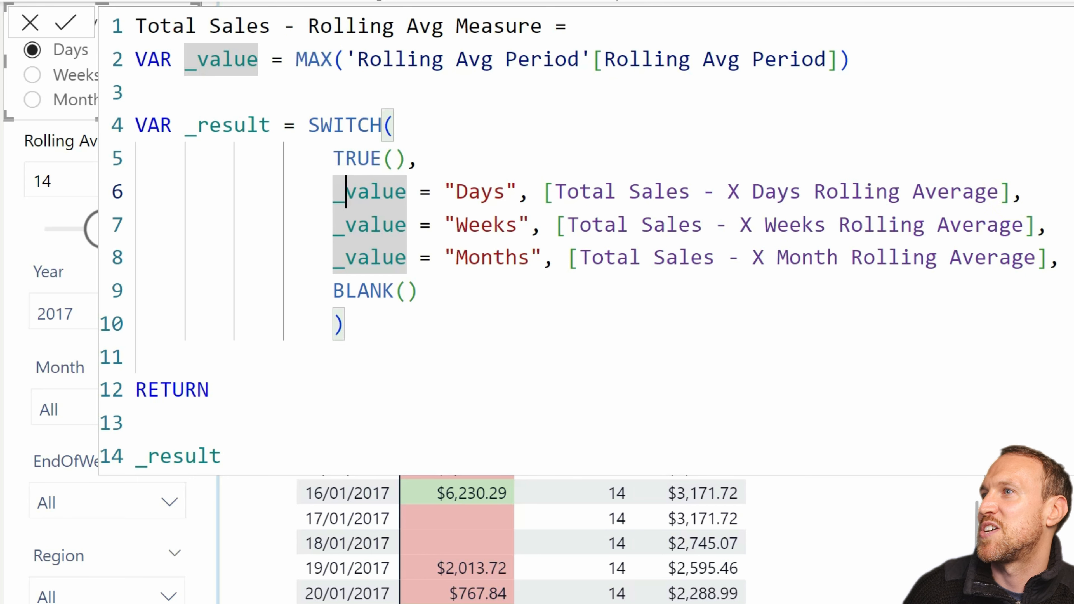
pyautogui.click(1003, 191)
pyautogui.moveTo(999, 192); pyautogui.dragTo(554, 192)
pyautogui.click(439, 329)
pyautogui.click(439, 293)
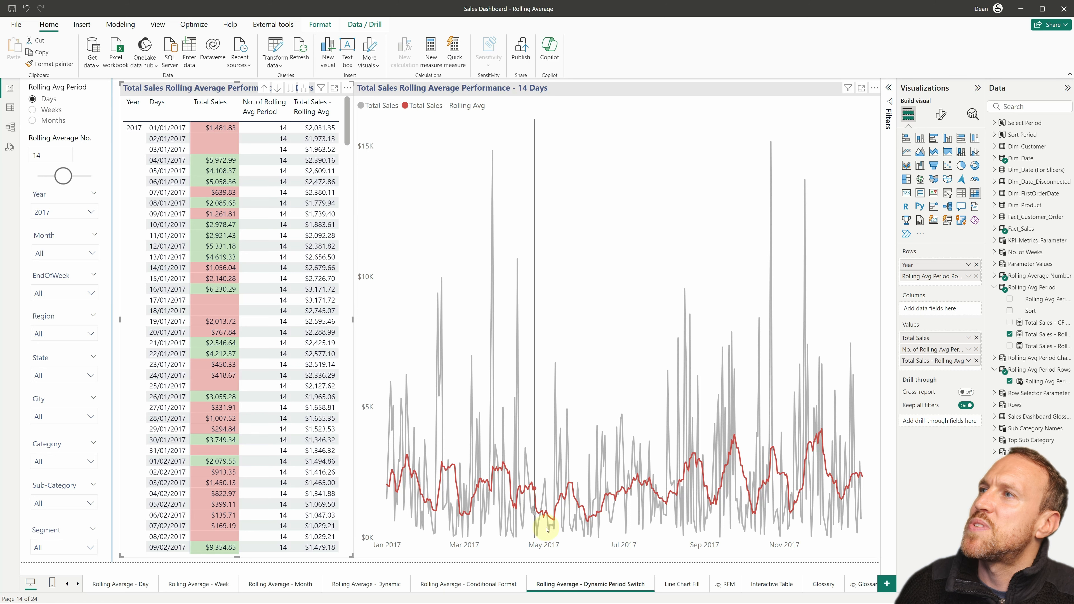
# Step: Compare the report's rolling average by Weeks and by Months, and set the period slicer back to Days
pyautogui.click(42, 112)
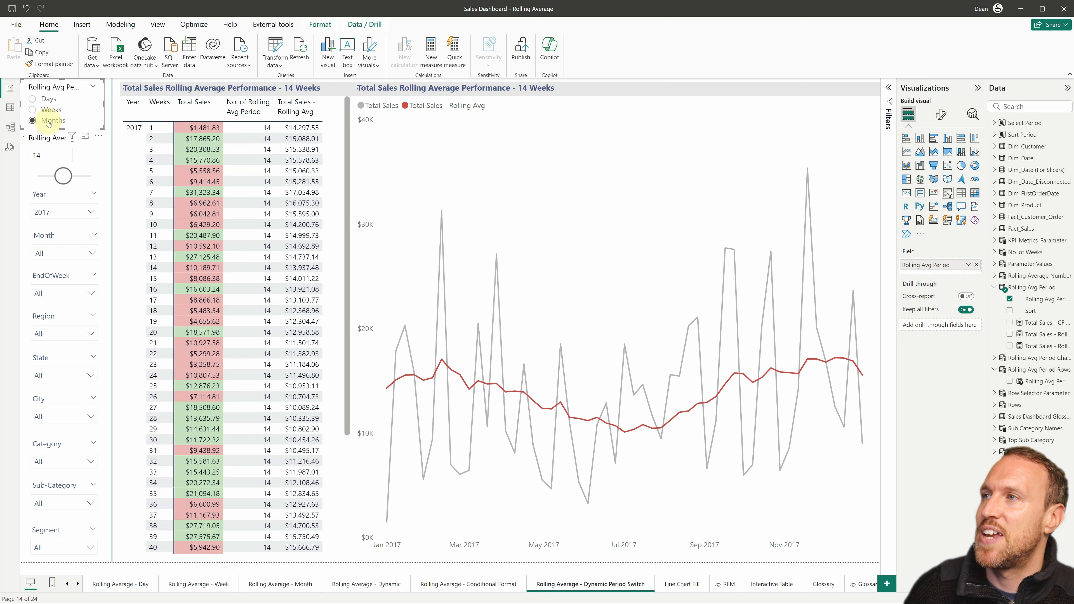
pyautogui.click(46, 99)
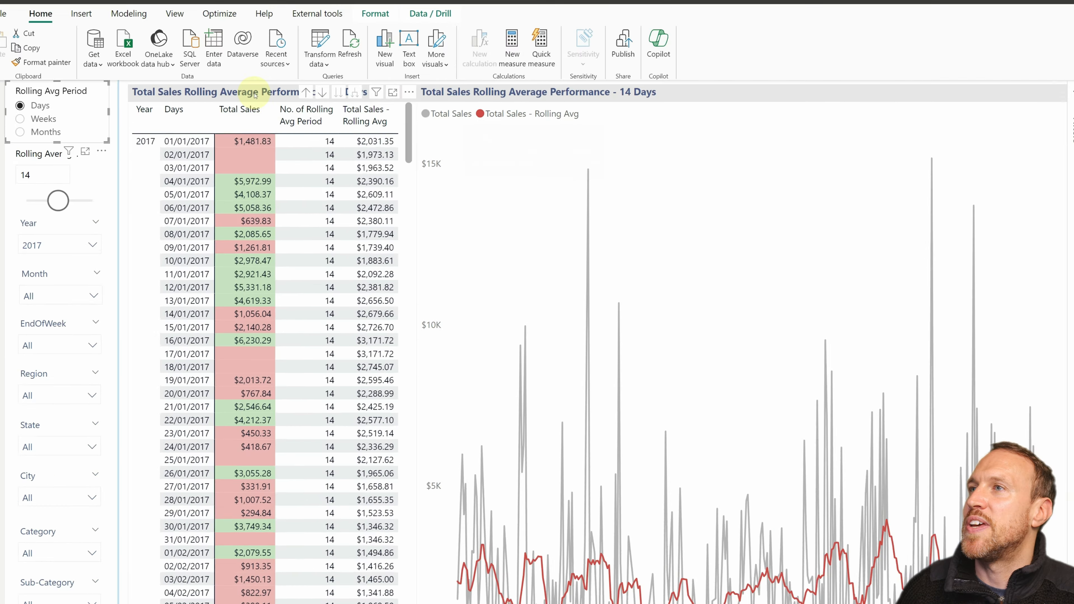
# Step: Start a new fields parameter without adding a slicer to the page
pyautogui.click(129, 13)
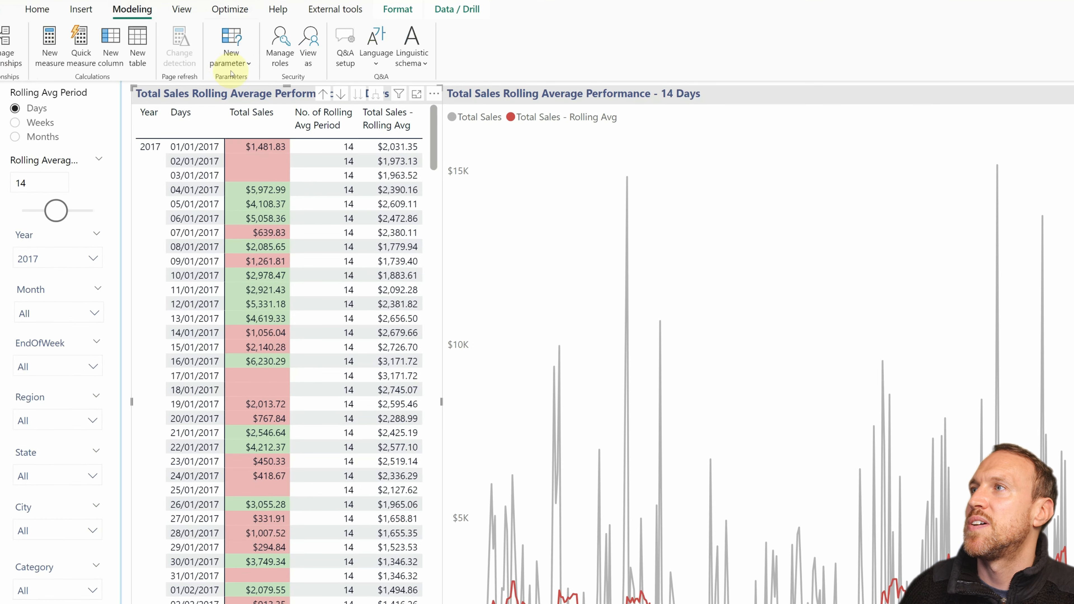
pyautogui.click(232, 70)
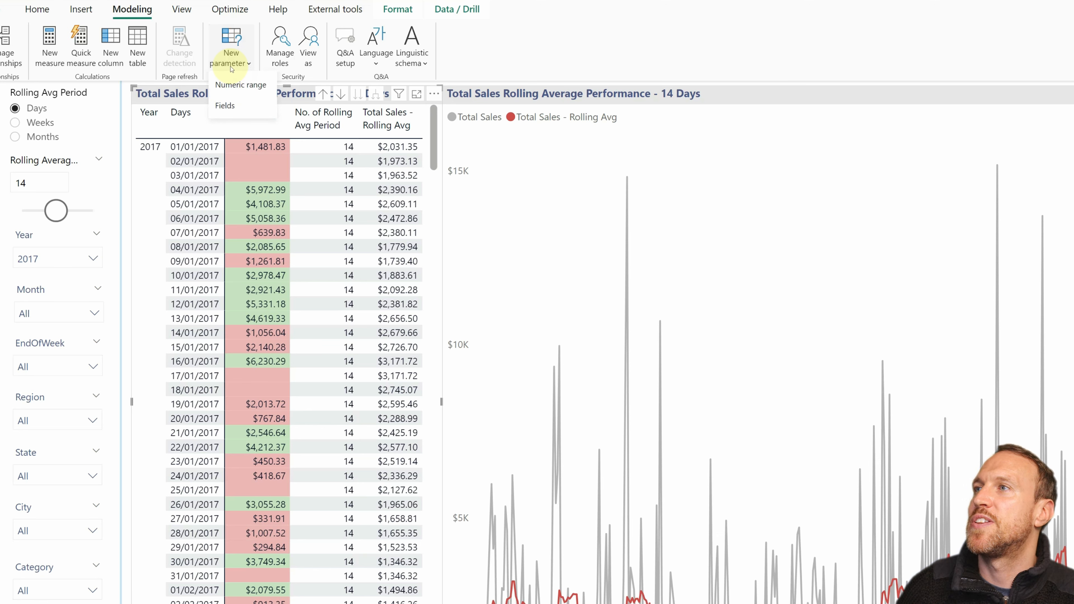
pyautogui.click(227, 106)
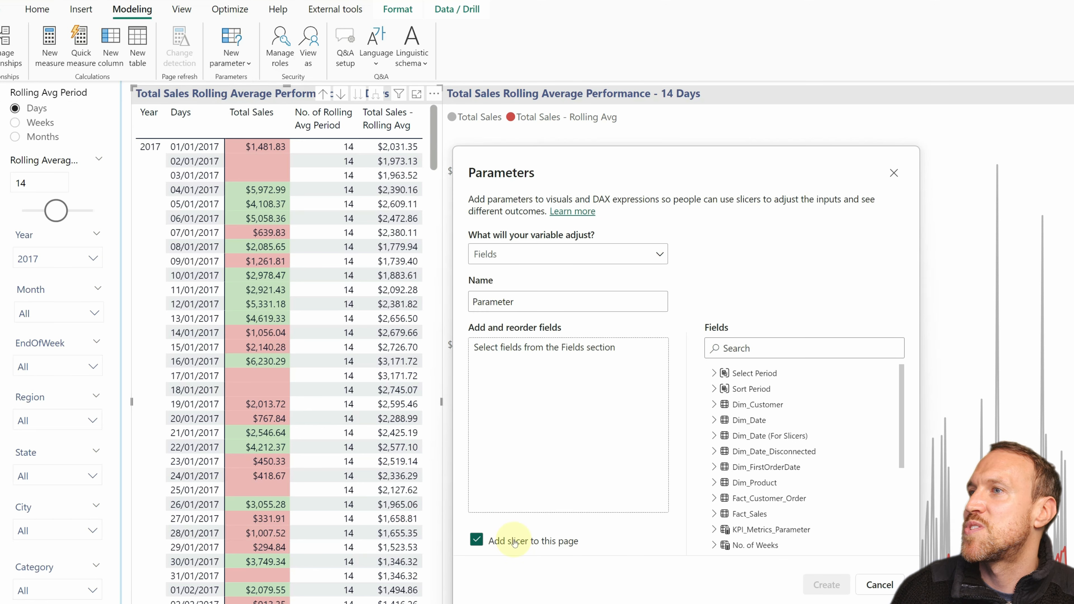
pyautogui.click(515, 541)
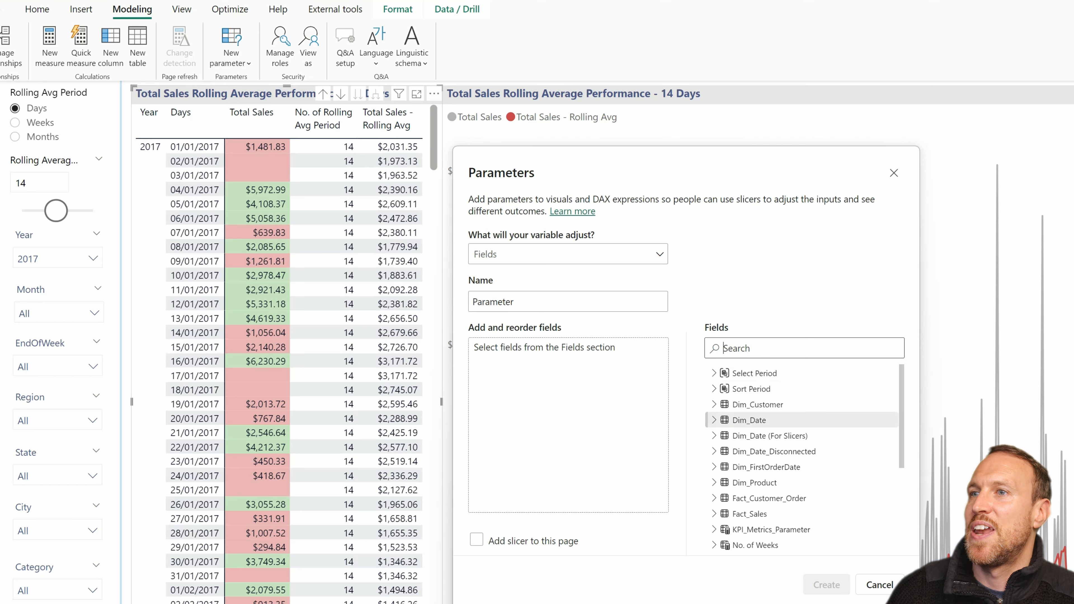
# Step: Find the Date field of Dim_Date and add it to the parameter
pyautogui.click(844, 422)
pyautogui.scroll(-2, 847, 432)
pyautogui.scroll(-2, 848, 434)
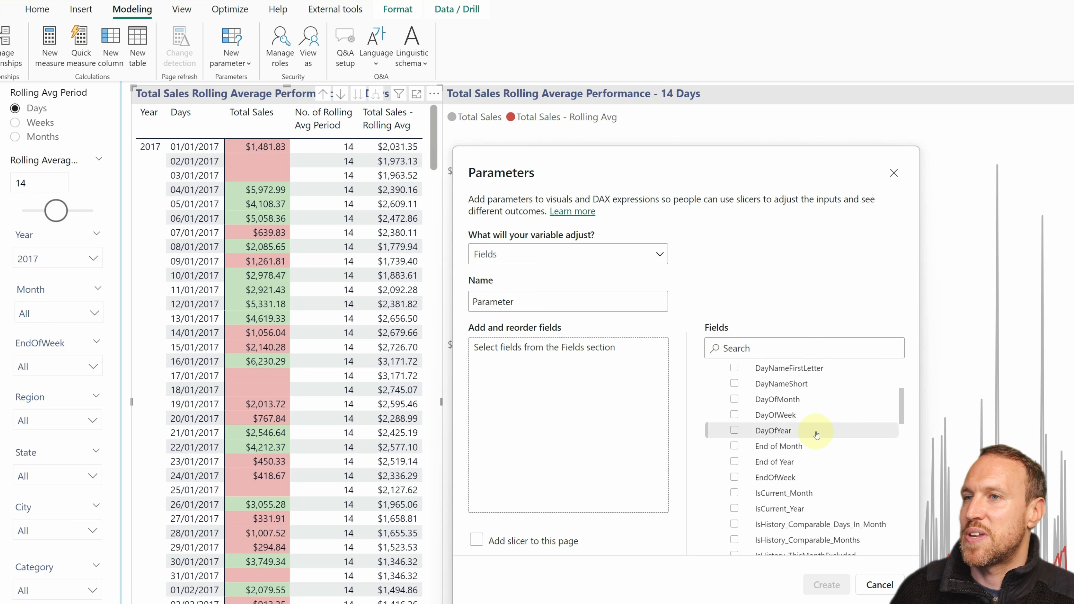
pyautogui.click(786, 351)
pyautogui.write('date')
pyautogui.click(735, 419)
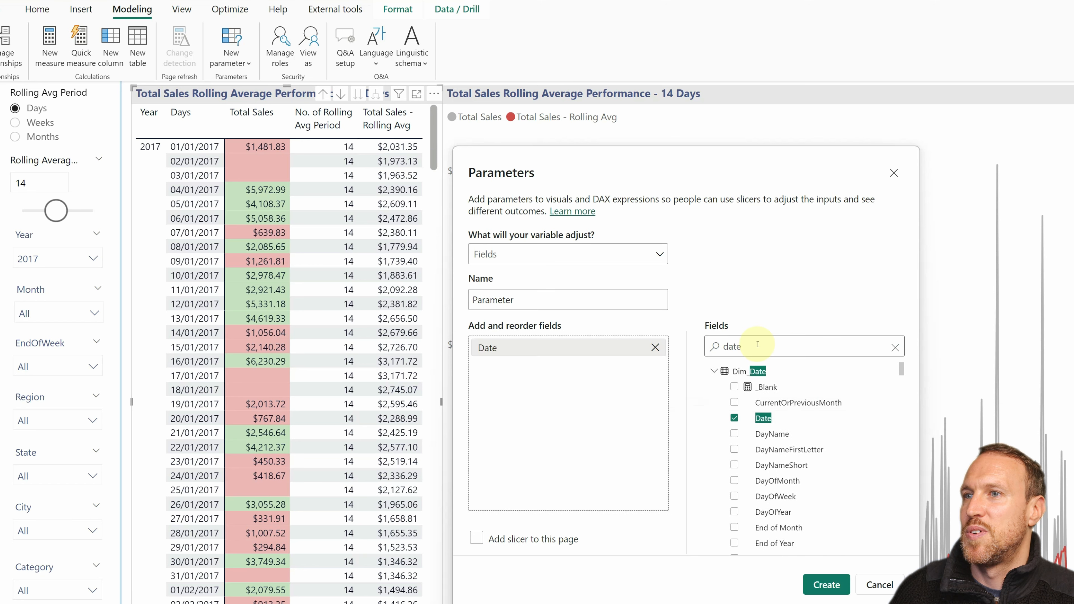
# Step: Add the WeekOfYear field of Dim_Date to the parameter and shorten its display name to Week
pyautogui.hotkey('ctrl', 'a')
pyautogui.write('weekof')
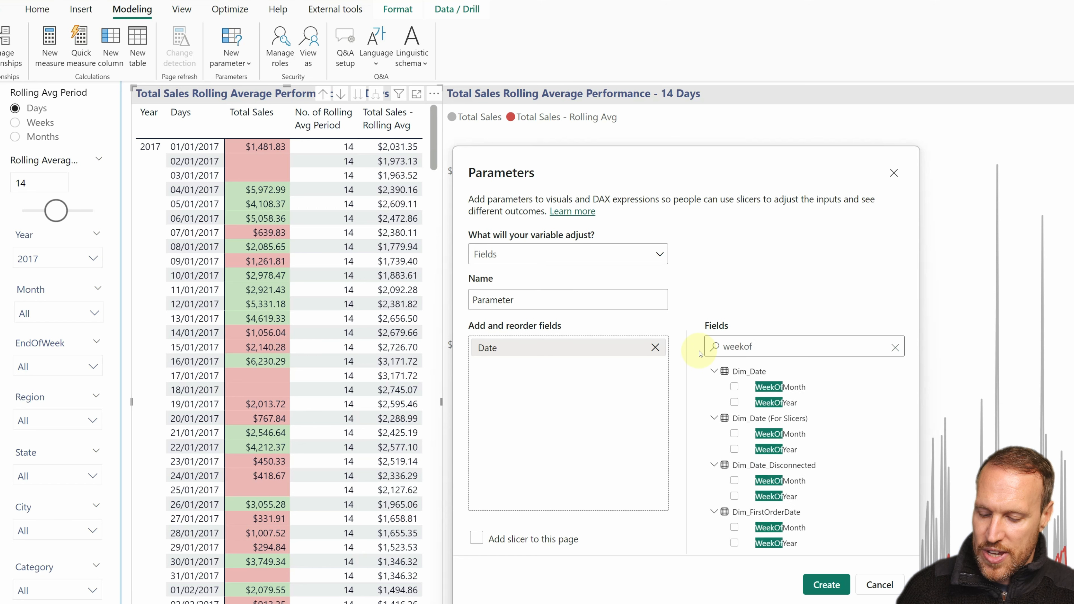
pyautogui.moveTo(766, 402); pyautogui.dragTo(551, 369)
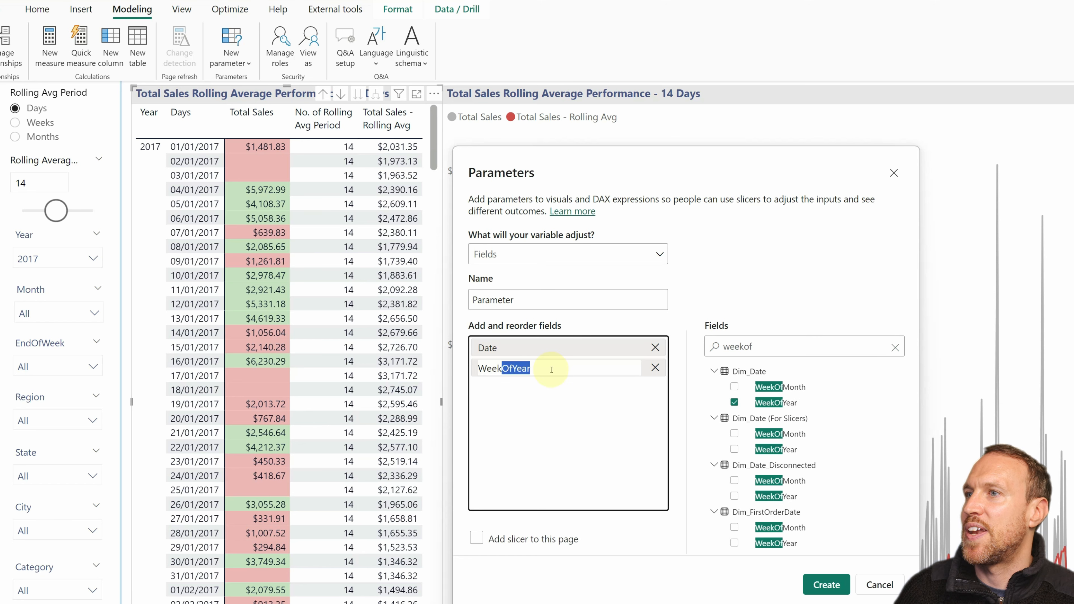
pyautogui.press('BackSpace')
# Step: Rename the parameter's date entry as Days and its week entry as Weeks
pyautogui.click(502, 348)
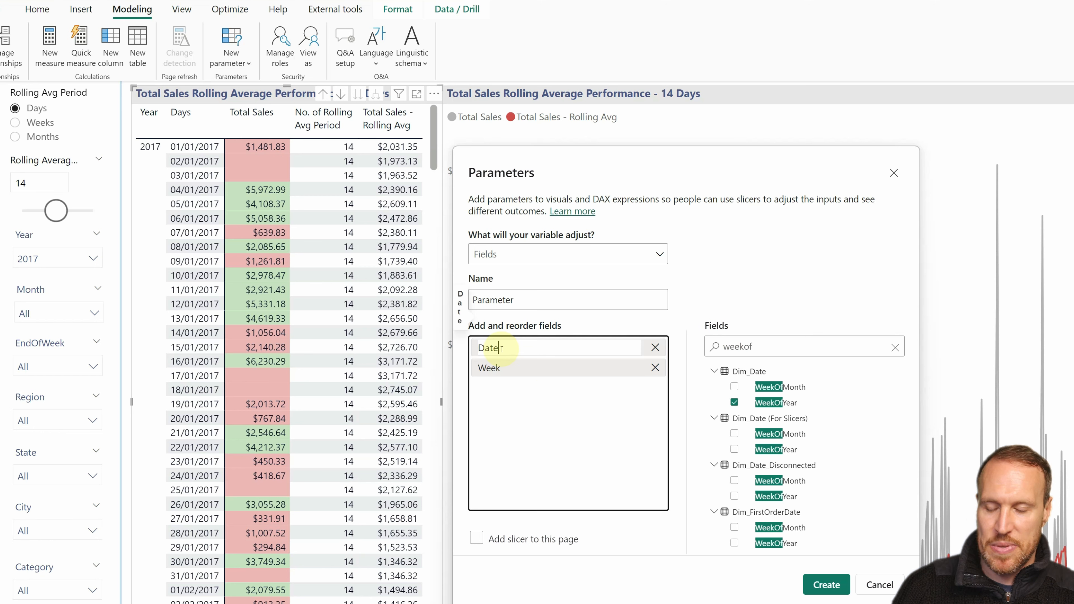
pyautogui.press('BackSpace')
pyautogui.write('y')
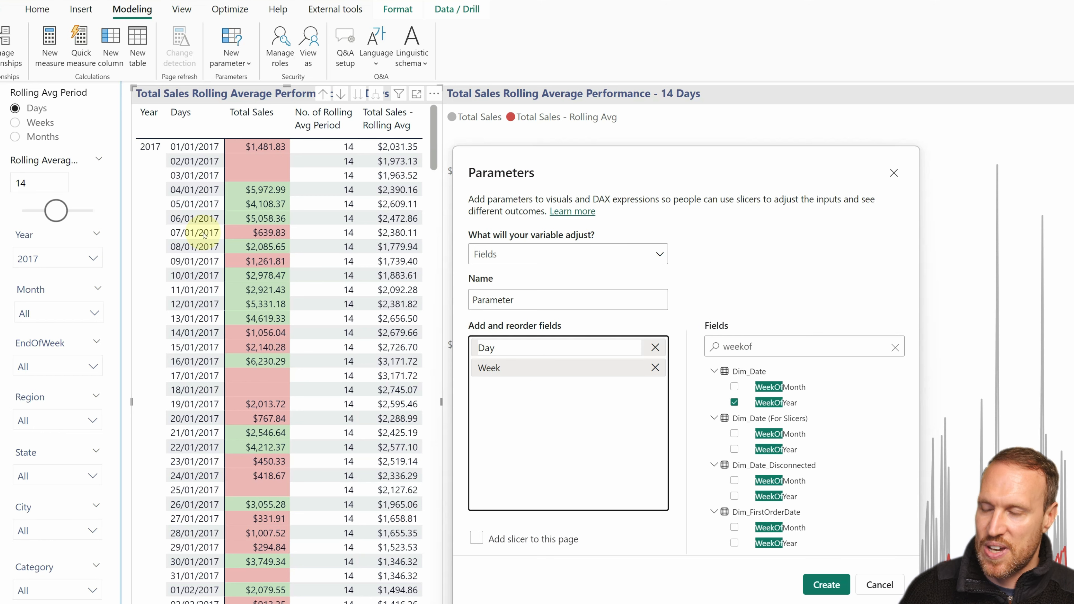
pyautogui.write('s')
pyautogui.doubleClick(517, 368)
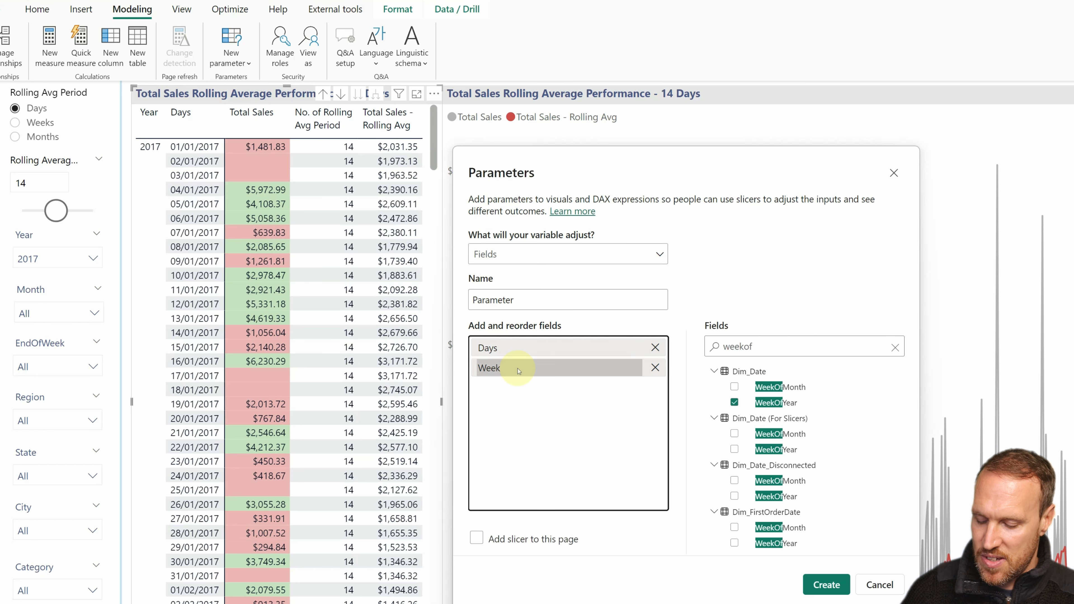
pyautogui.click(523, 367)
pyautogui.write('s')
pyautogui.click(557, 405)
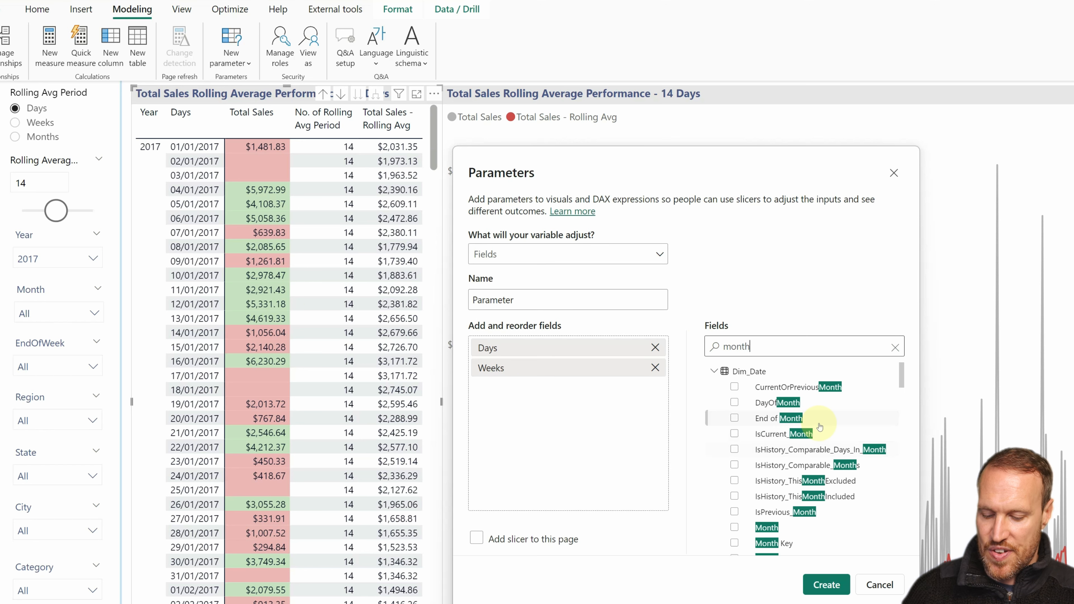
# Step: Add the End of Month field of Dim_Date to the parameter and strip its display name down to Month
pyautogui.click(734, 418)
pyautogui.click(507, 389)
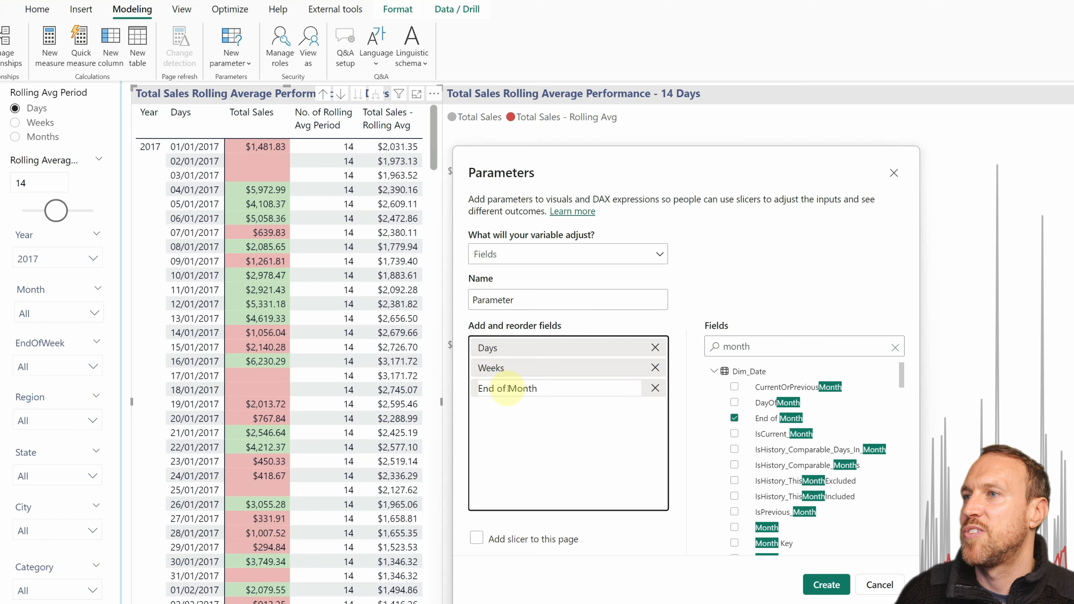
pyautogui.moveTo(509, 389); pyautogui.dragTo(456, 389)
pyautogui.press('BackSpace')
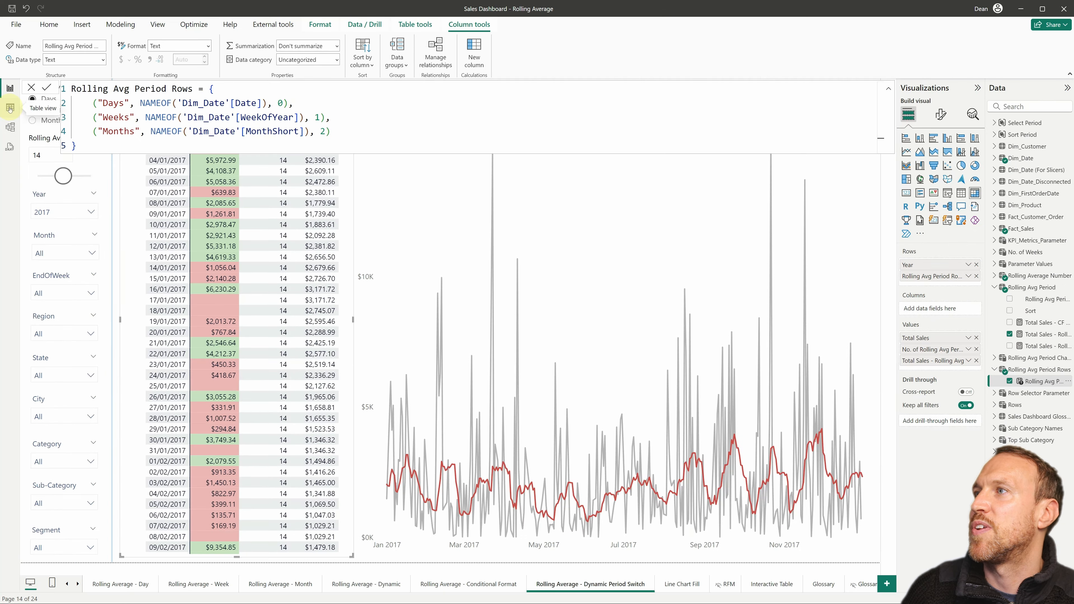
# Step: Show the data of the Rolling Avg Period Rows table to examine its Days, Weeks and Months entries
pyautogui.click(11, 107)
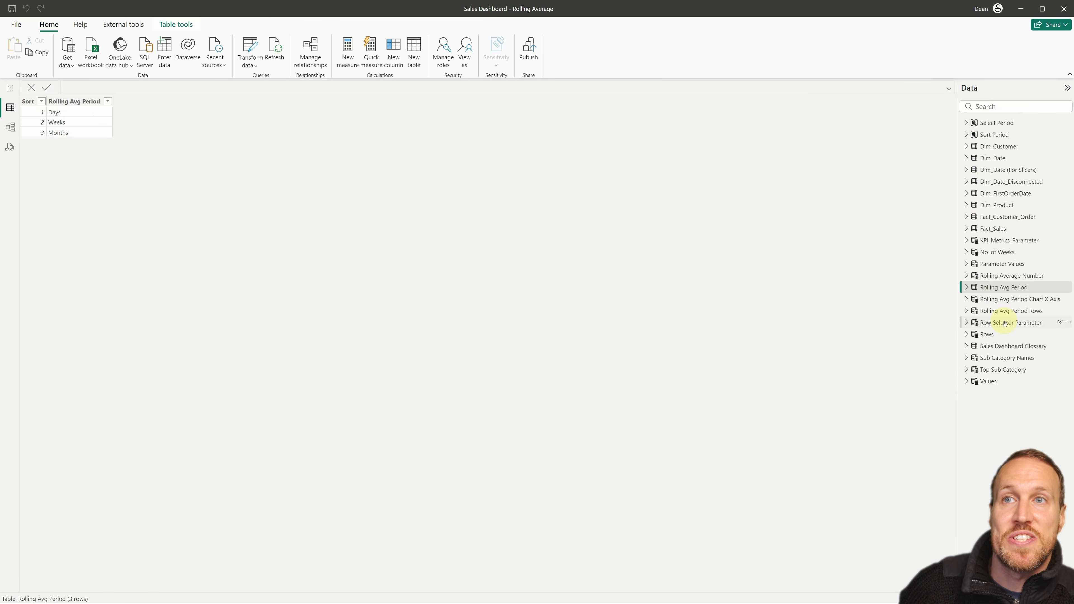
pyautogui.click(1008, 312)
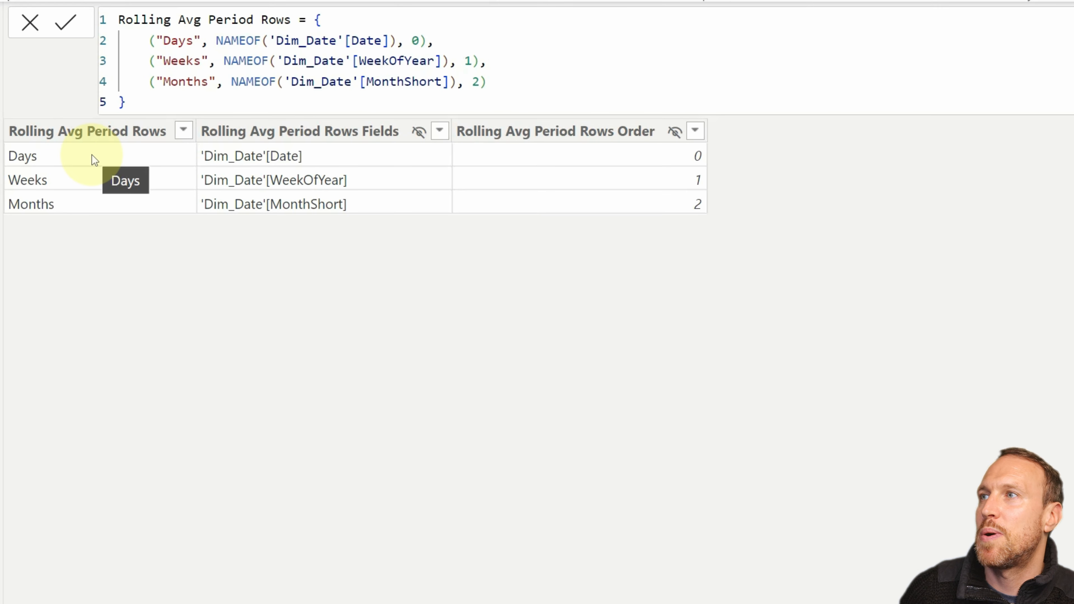
pyautogui.click(48, 138)
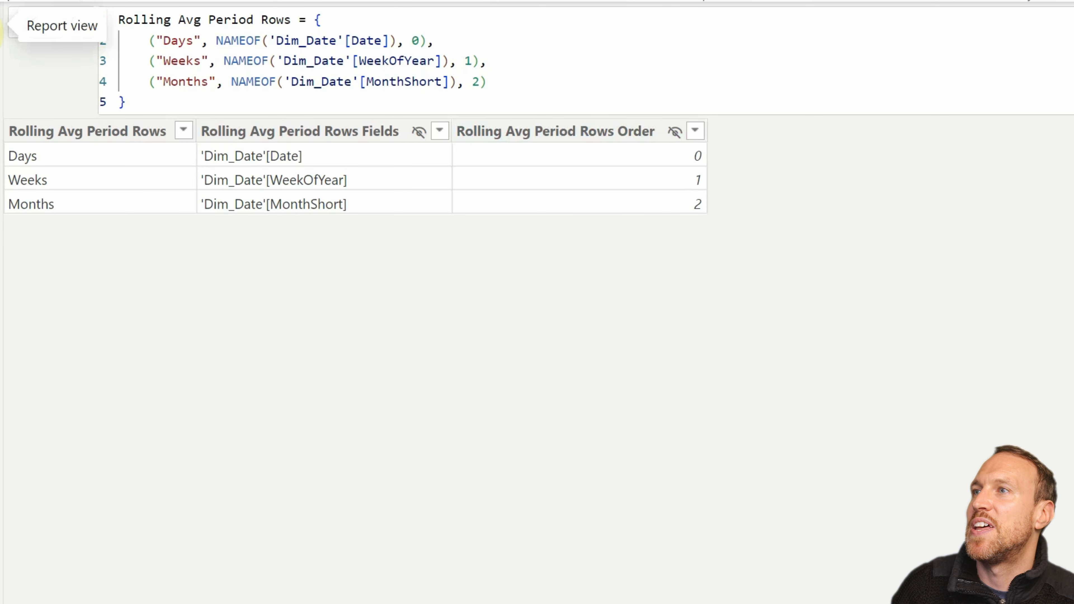
# Step: Examine in the data model how Rolling Avg Period connects to the Rolling Avg Period Rows and Rolling Avg Period Chart X Axis tables
pyautogui.click(1, 113)
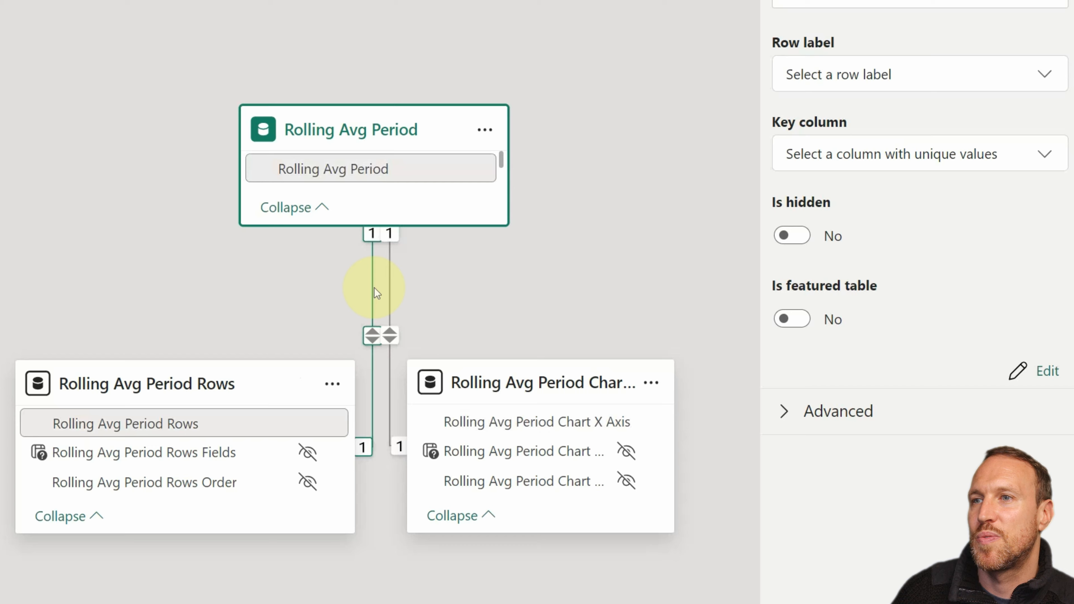
pyautogui.click(227, 374)
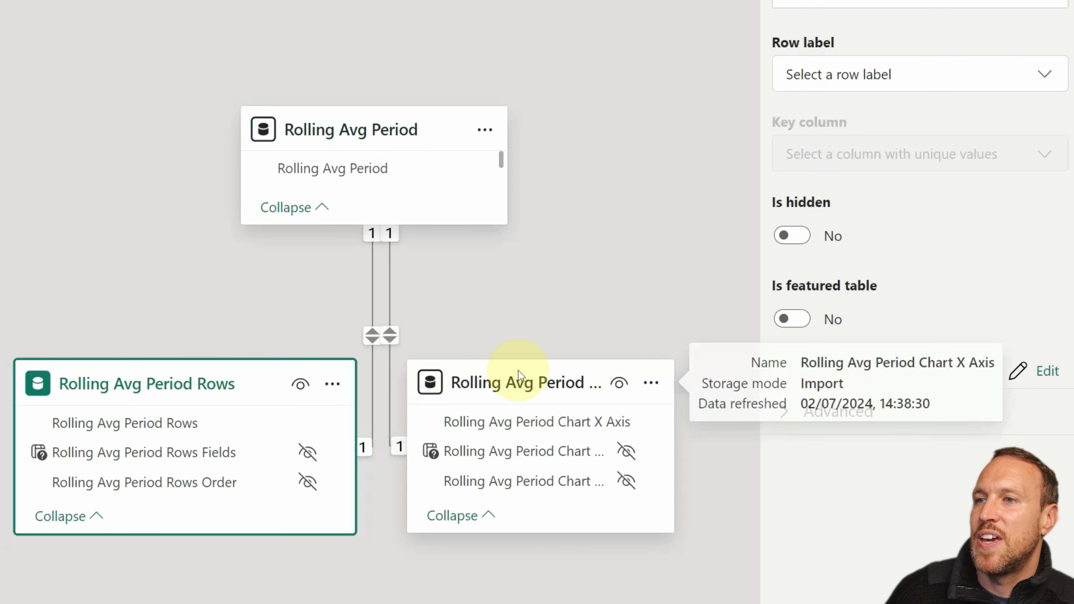
pyautogui.click(517, 379)
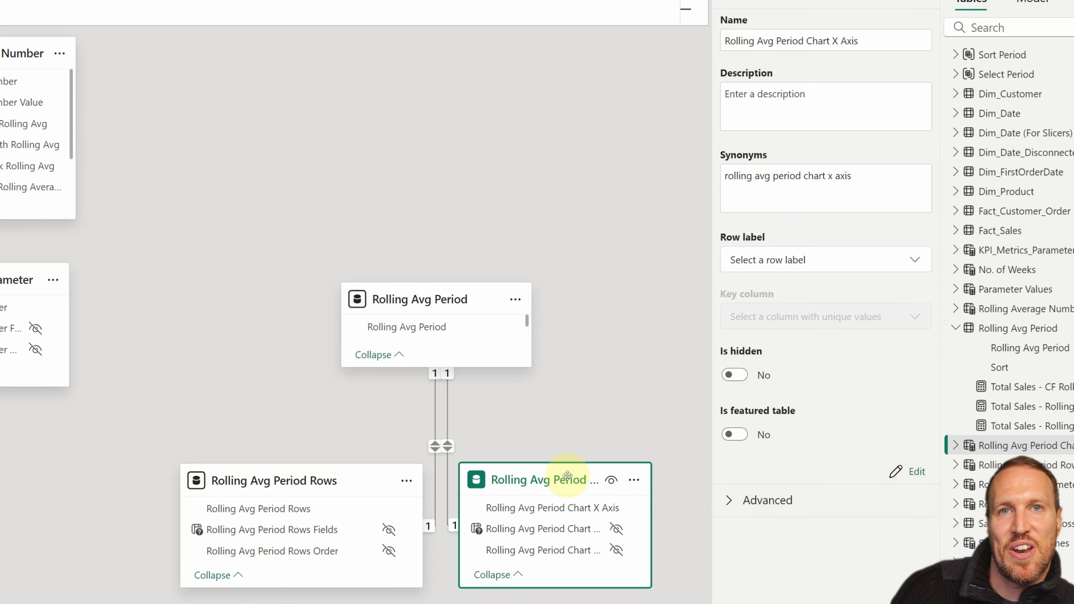
pyautogui.moveTo(567, 476); pyautogui.dragTo(581, 475)
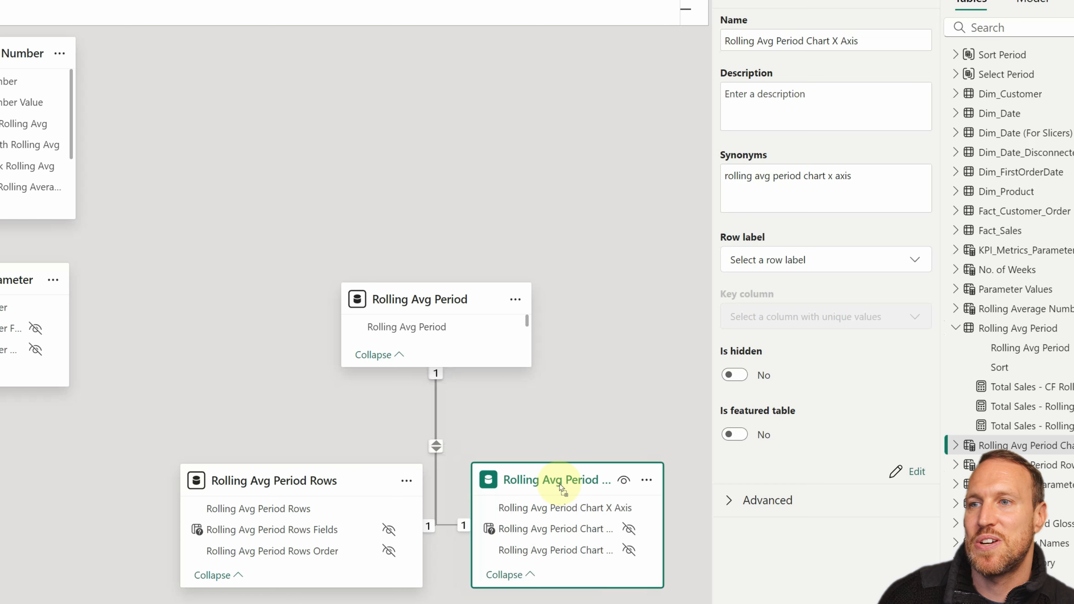
# Step: Check the linking columns of both parameter tables, and review and save the one-to-one, Both-direction relationship from Rolling Avg Period Rows to Rolling Avg Period
pyautogui.click(288, 510)
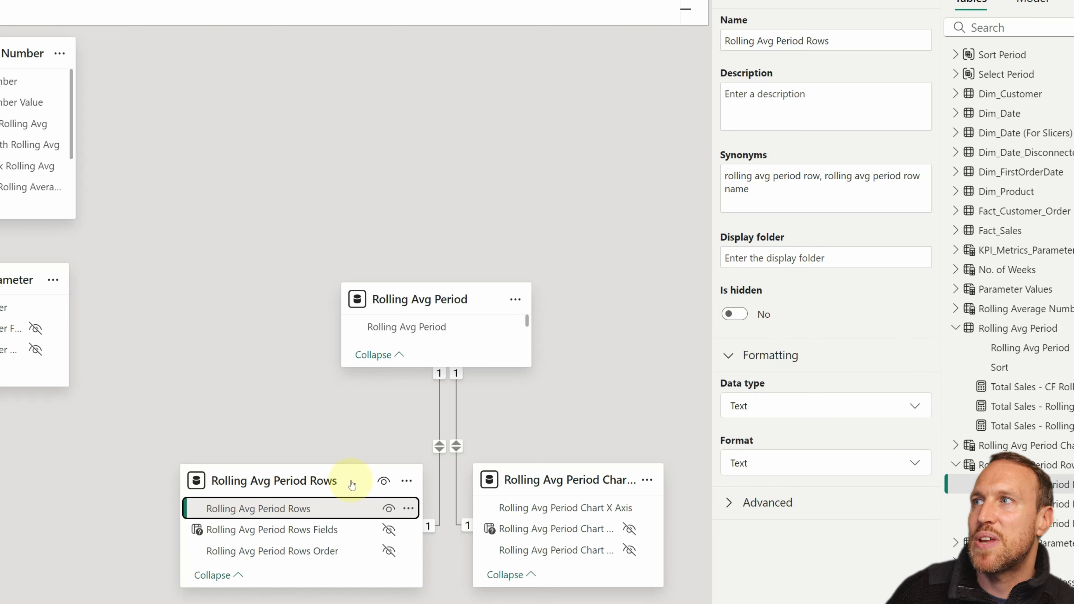
pyautogui.click(536, 508)
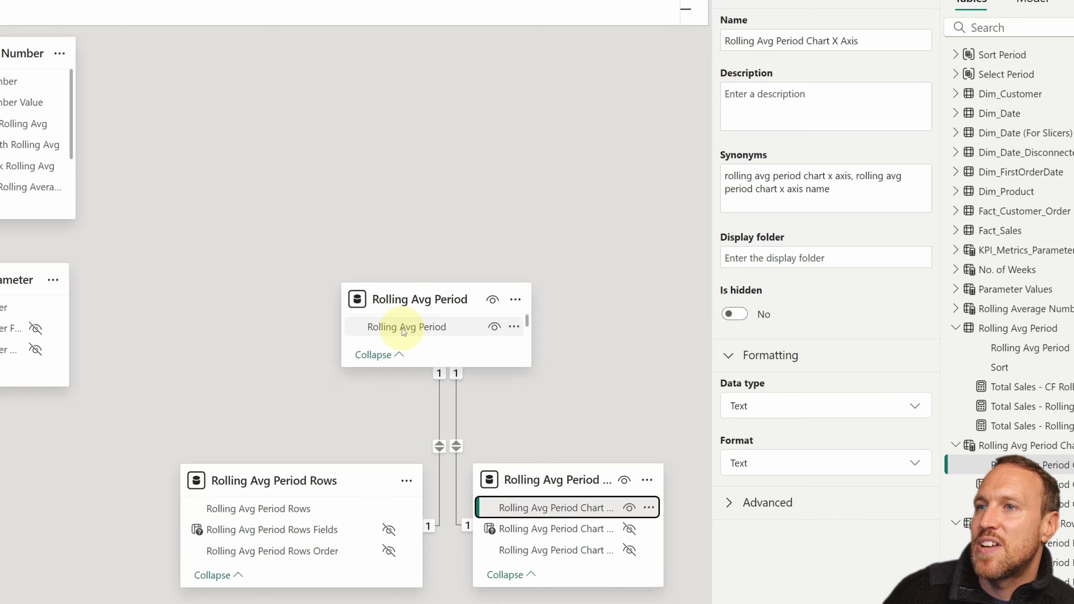
pyautogui.doubleClick(439, 413)
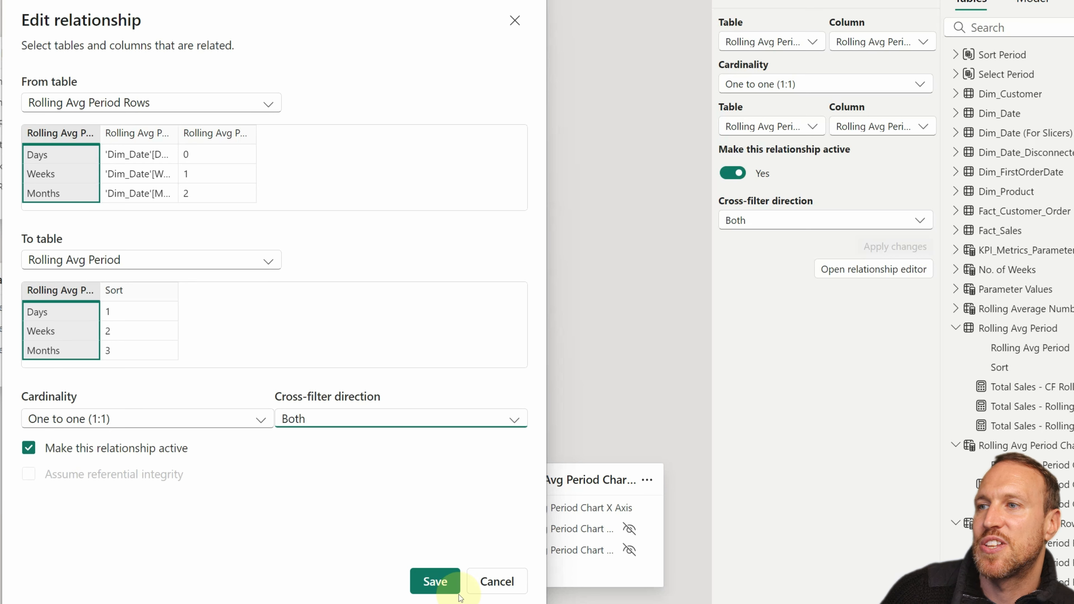
pyautogui.click(435, 581)
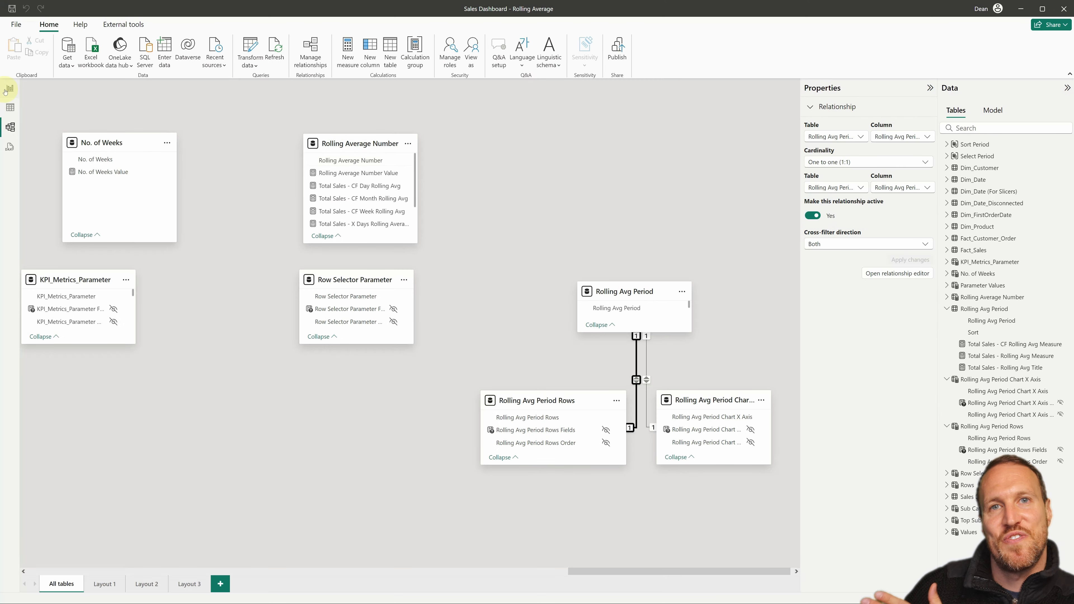
# Step: Return to the report, switch the rolling average period to Weeks, and examine the fields used by the line chart and the matrix
pyautogui.click(10, 89)
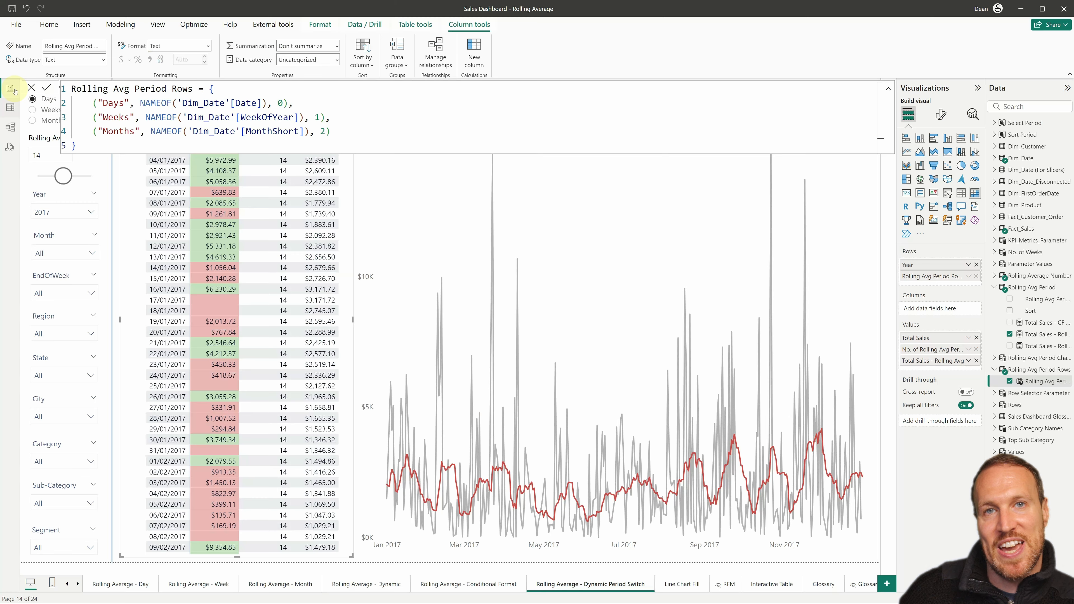
pyautogui.click(48, 110)
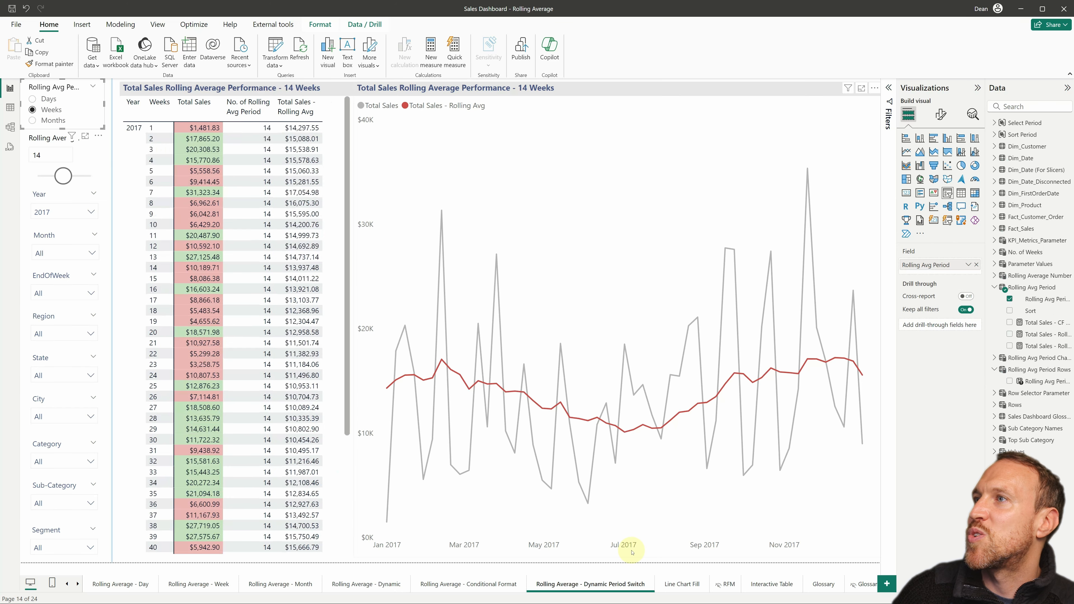
pyautogui.click(880, 319)
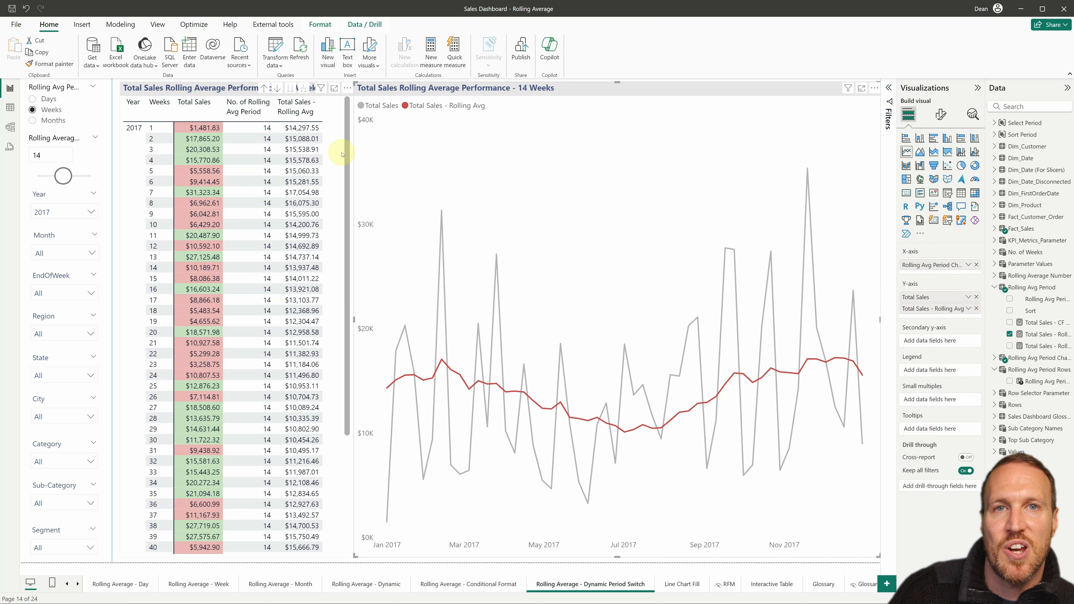
pyautogui.click(256, 150)
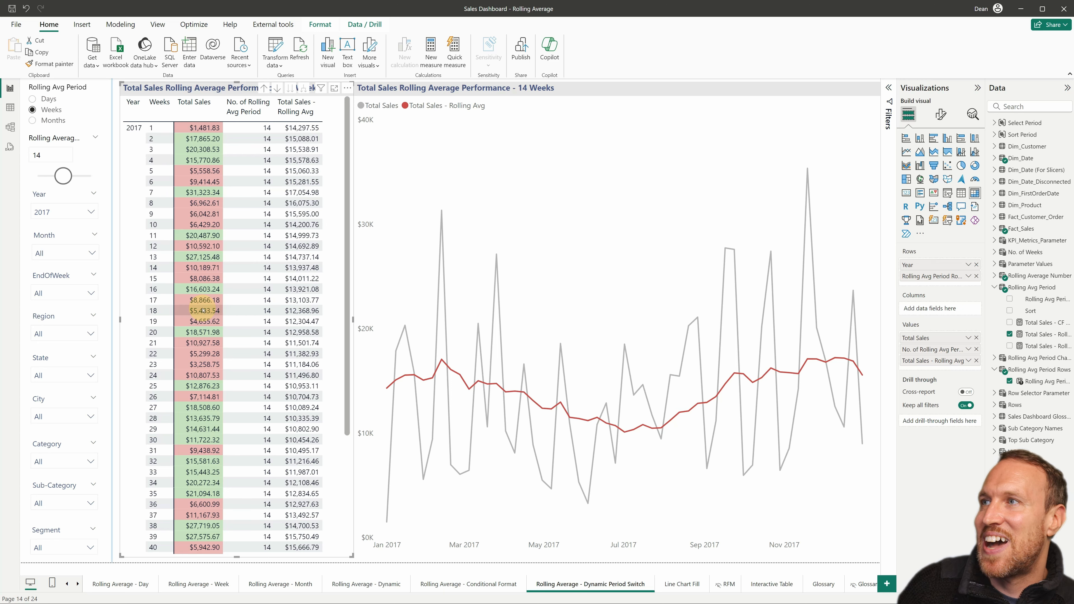
# Step: Review the formulas of Total Sales - CF Rolling Avg Measure and Total Sales - Rolling Avg Measure, and switch the rolling average period to Months
pyautogui.click(1047, 322)
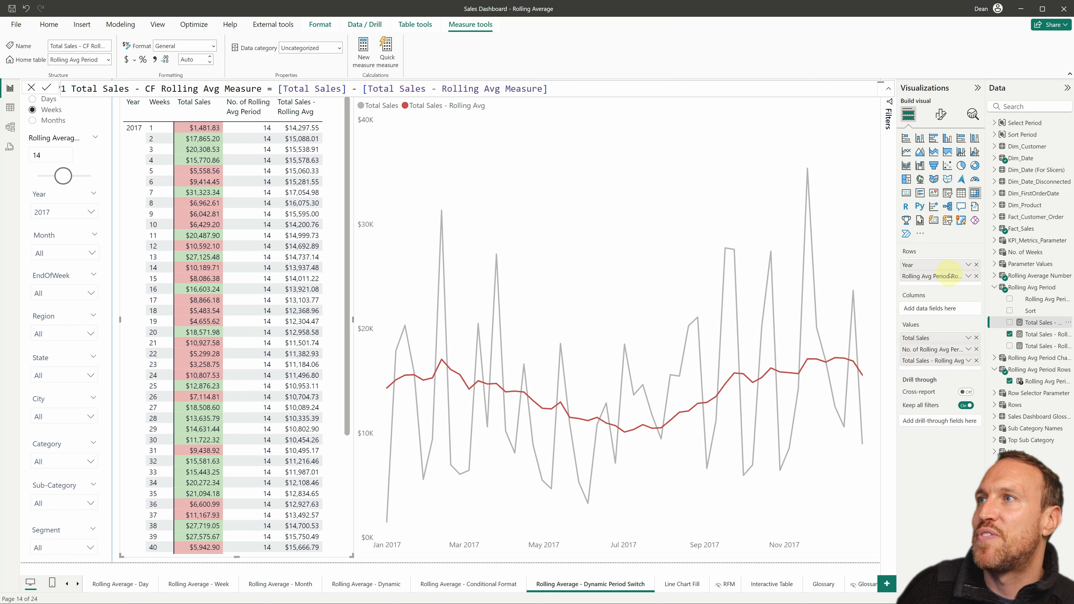
pyautogui.click(1033, 335)
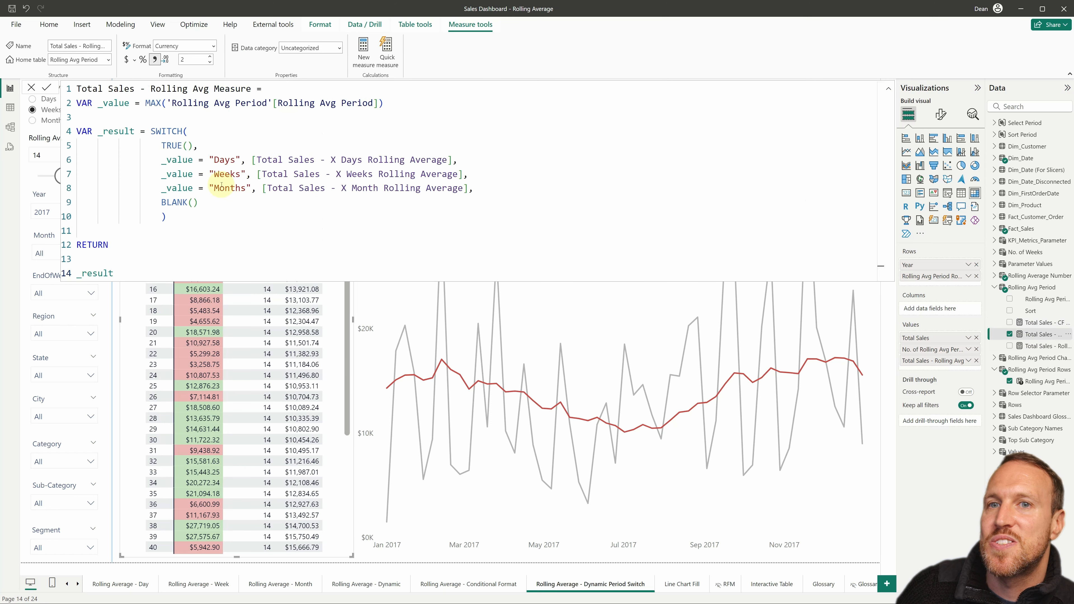
pyautogui.click(1045, 323)
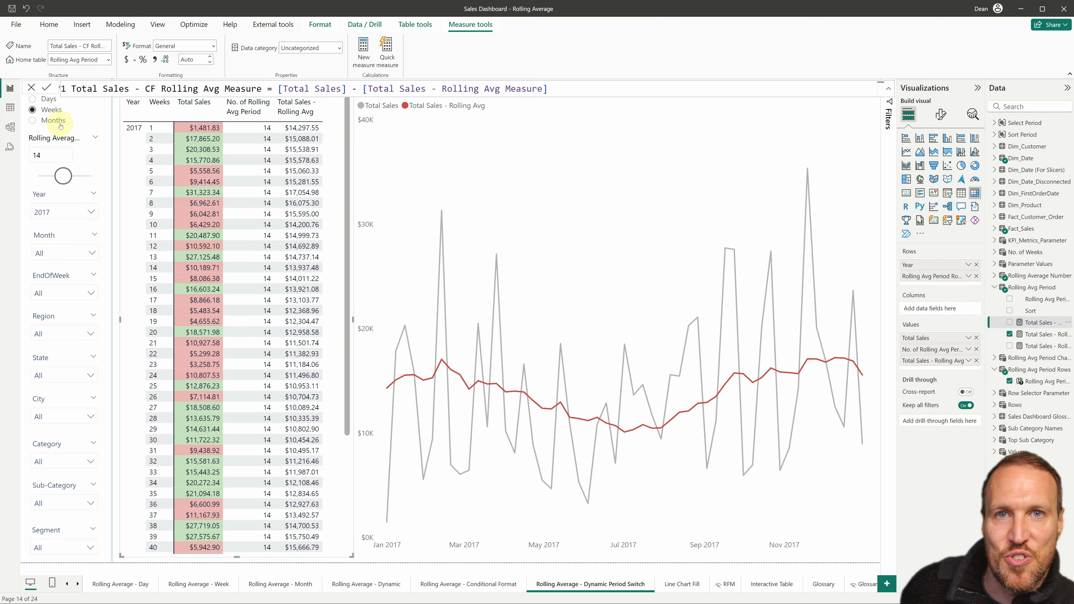
pyautogui.click(32, 120)
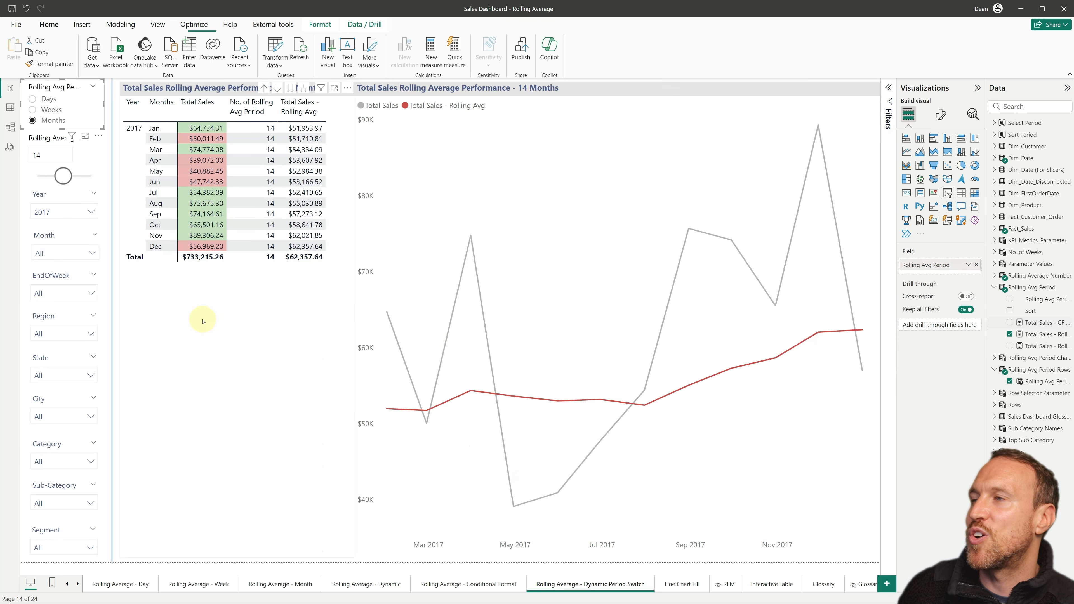